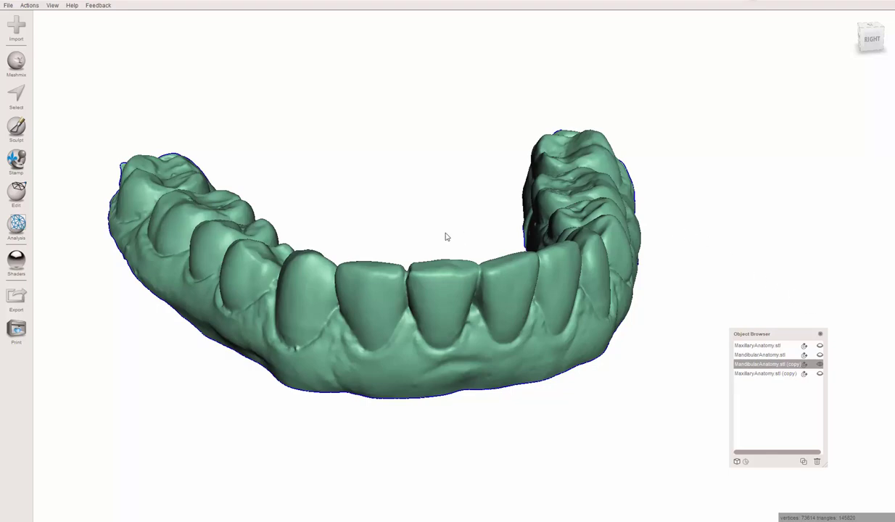
# - Examine the mandibular arch copy from the front, from above and up close at the lower front teeth
pyautogui.moveTo(446, 236); pyautogui.dragTo(540, 227, button='right')
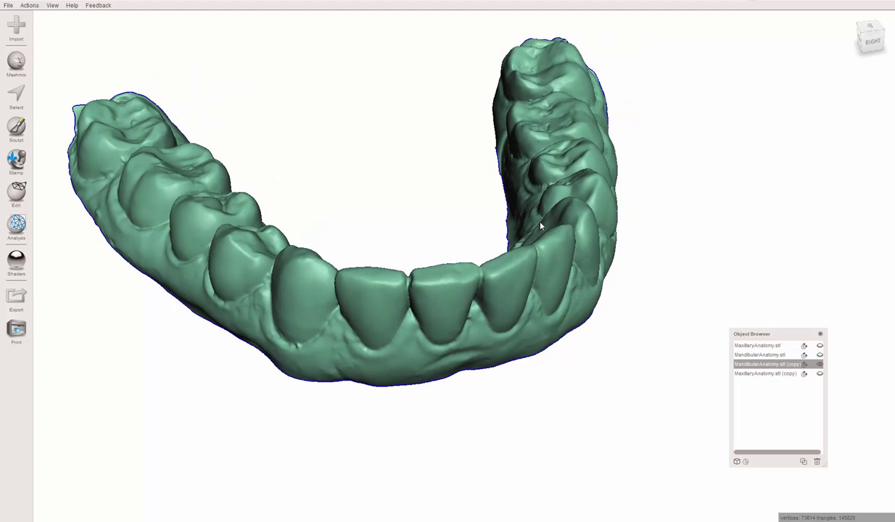
pyautogui.moveTo(452, 221); pyautogui.dragTo(500, 171, button='right')
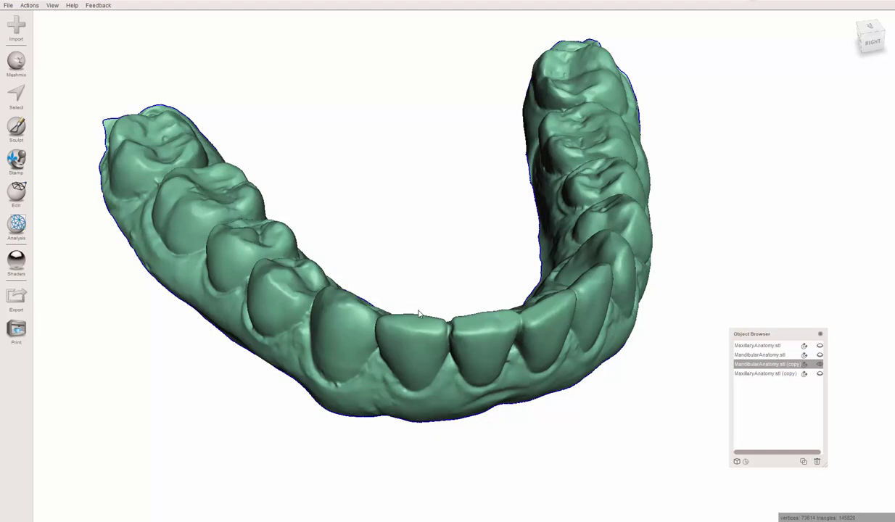
pyautogui.moveTo(463, 275); pyautogui.dragTo(488, 286, button='right')
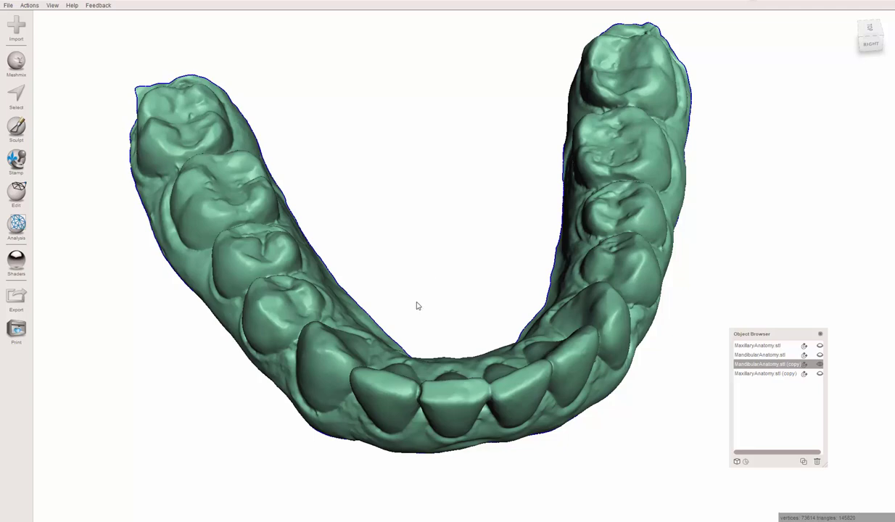
pyautogui.scroll(1, 417, 306)
pyautogui.moveTo(418, 307); pyautogui.dragTo(457, 325, button='right')
pyautogui.scroll(-3, 462, 282)
pyautogui.scroll(2, 474, 283)
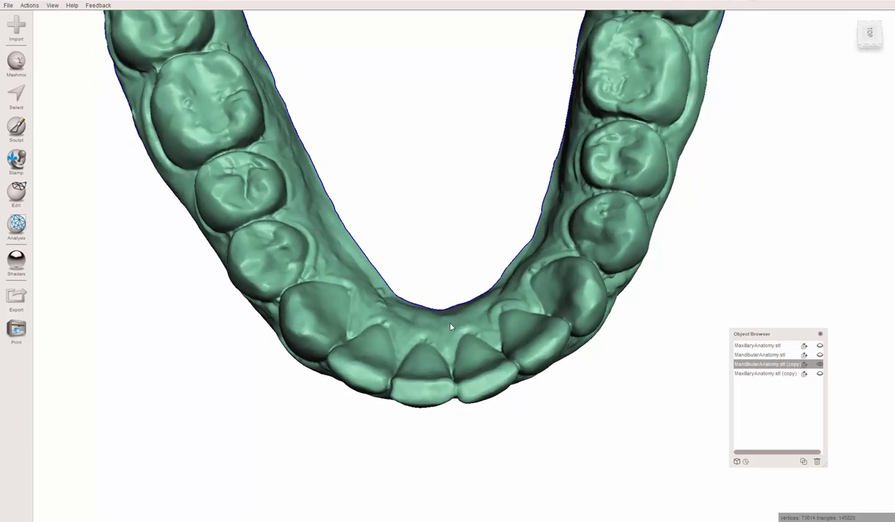
pyautogui.moveTo(450, 326); pyautogui.dragTo(428, 409, button='right')
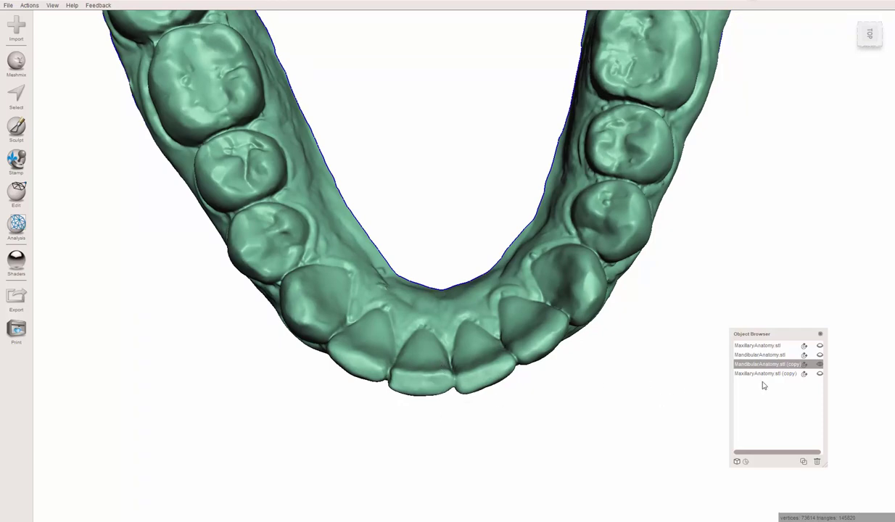
# - Show the MaxillaryAnatomy.stl copy, hide the MandibularAnatomy.stl copy and make the maxillary copy the active object
pyautogui.click(820, 373)
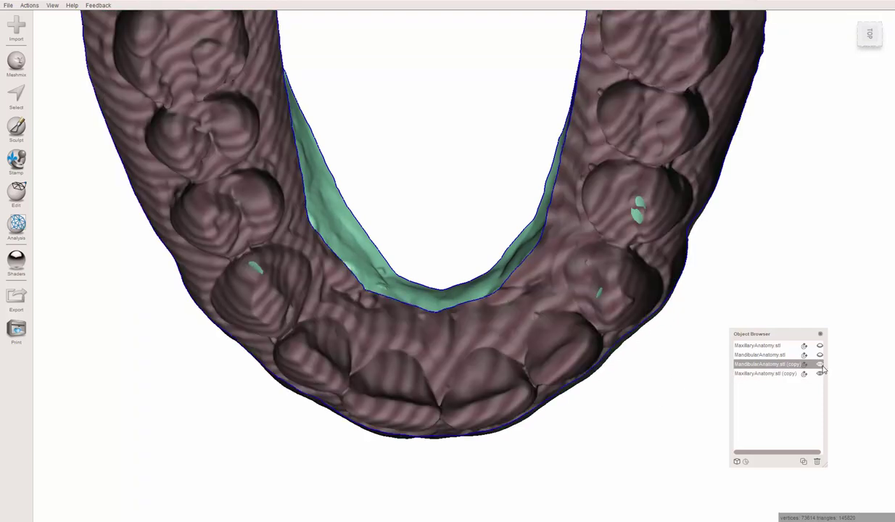
pyautogui.click(821, 365)
pyautogui.click(489, 408)
# - Examine the upper front teeth of the maxillary copy from the biting edges, the facial side and the palatal side
pyautogui.moveTo(457, 434); pyautogui.dragTo(473, 238, button='right')
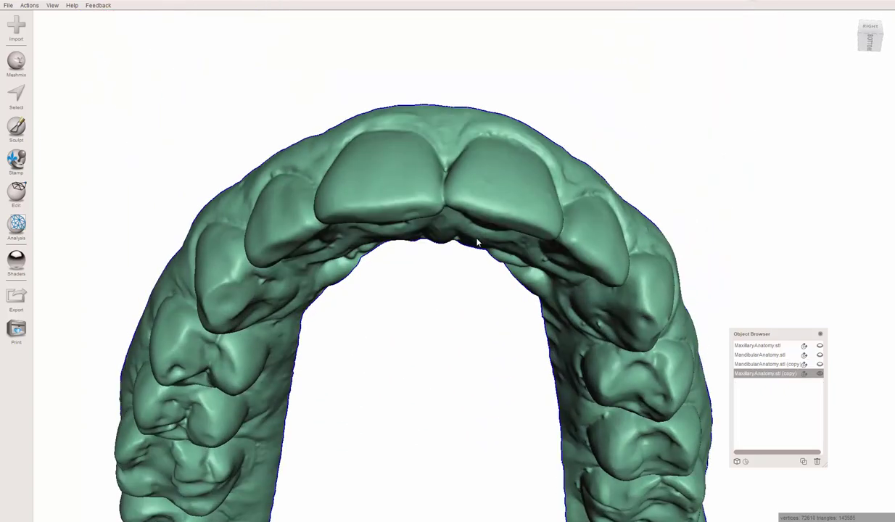
pyautogui.moveTo(444, 338); pyautogui.dragTo(471, 262, button='right')
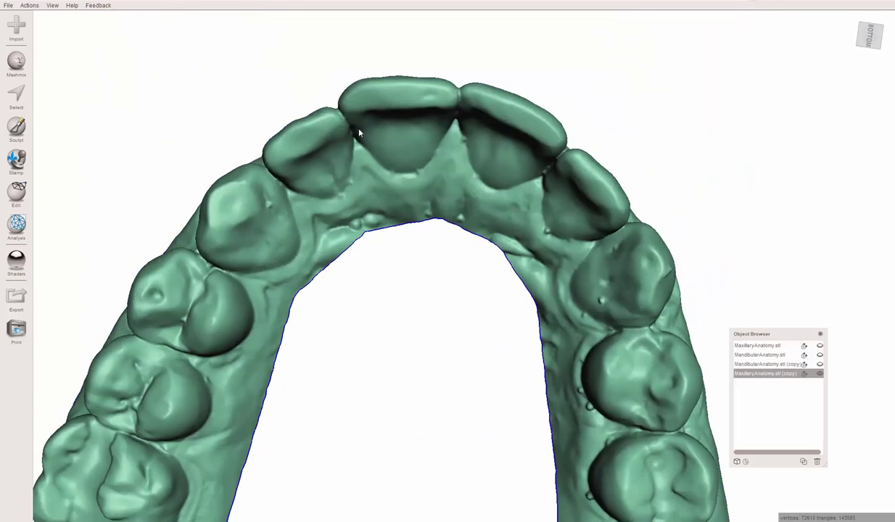
pyautogui.moveTo(358, 133); pyautogui.dragTo(420, 150, button='right')
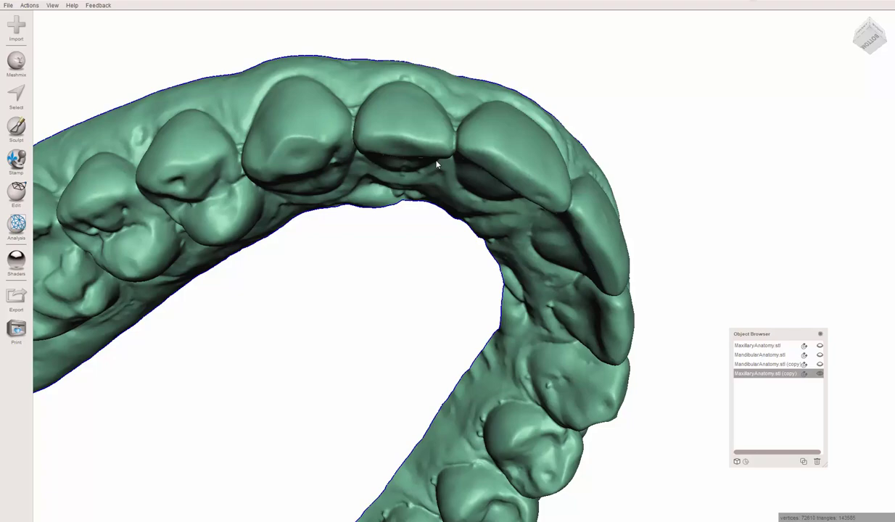
pyautogui.moveTo(506, 140); pyautogui.dragTo(341, 206, button='right')
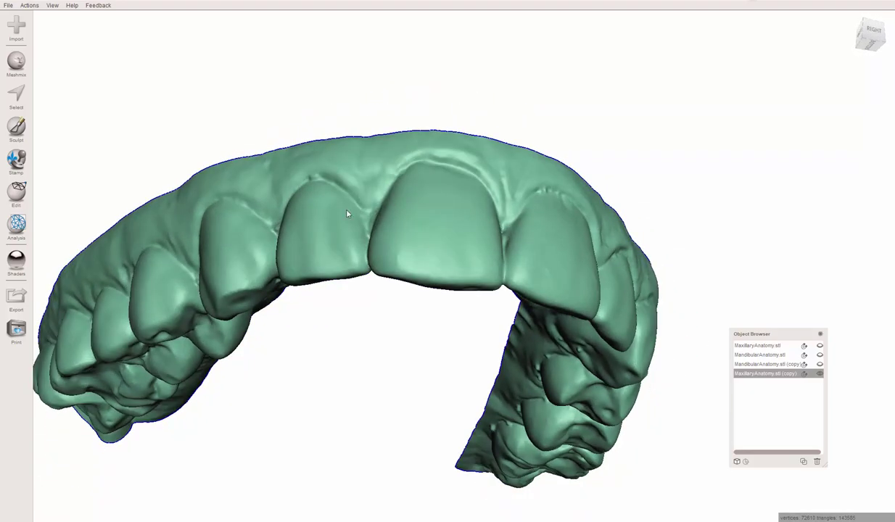
pyautogui.moveTo(421, 227); pyautogui.dragTo(354, 112, button='right')
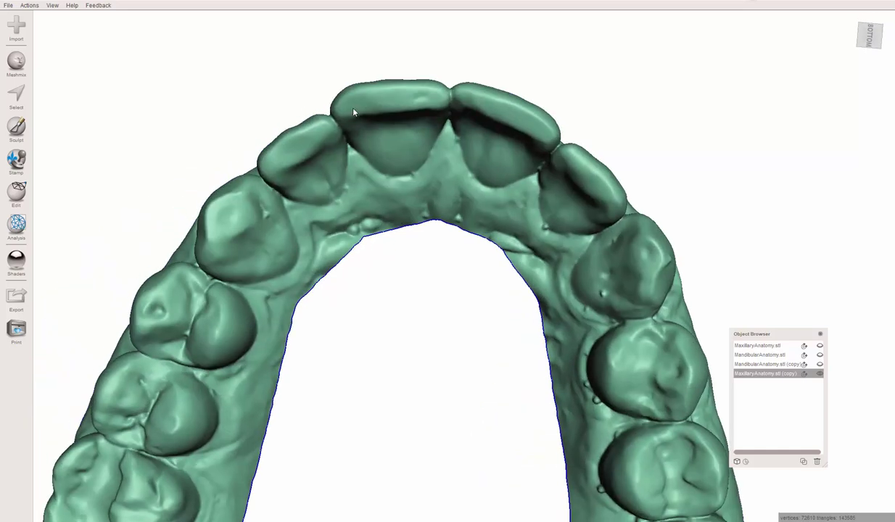
pyautogui.moveTo(501, 196); pyautogui.dragTo(444, 161, button='right')
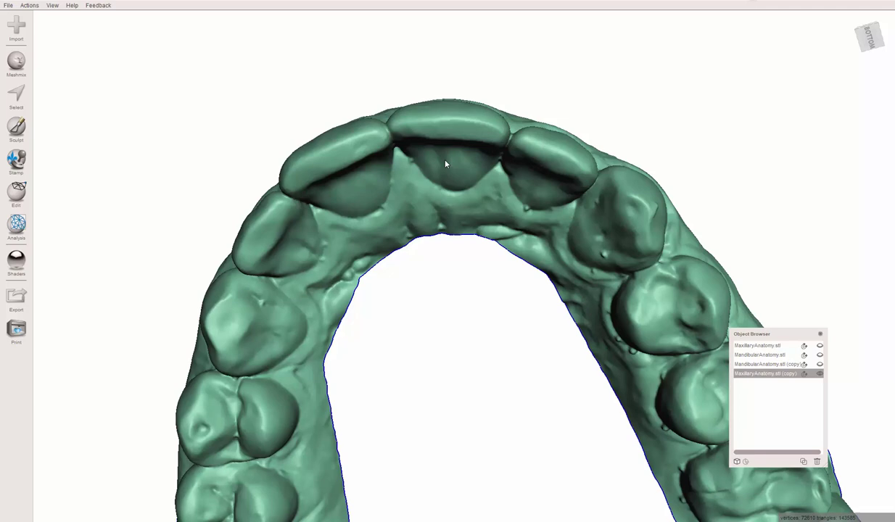
pyautogui.moveTo(448, 163); pyautogui.dragTo(473, 213, button='right')
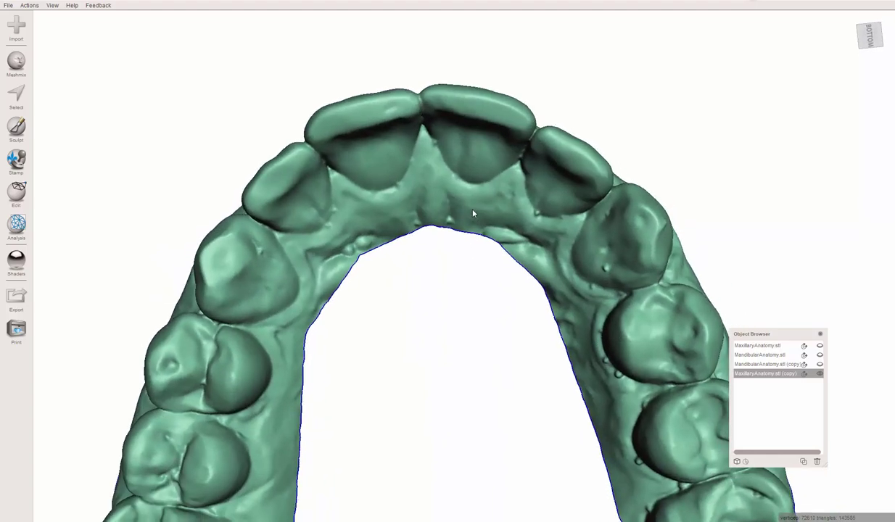
pyautogui.moveTo(461, 172); pyautogui.dragTo(466, 163, button='right')
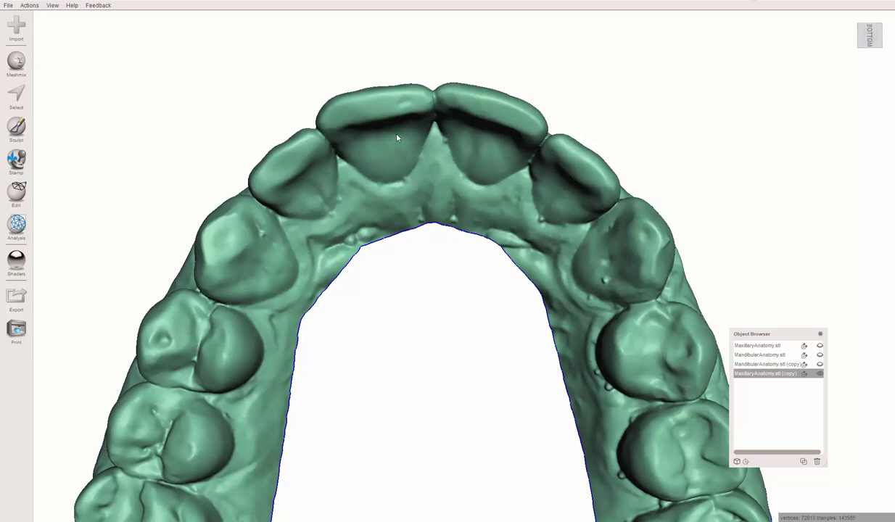
pyautogui.moveTo(456, 191)
pyautogui.mouseDown(button='right')
pyautogui.moveTo(474, 187)
pyautogui.moveTo(465, 180)
pyautogui.mouseUp(button='right')
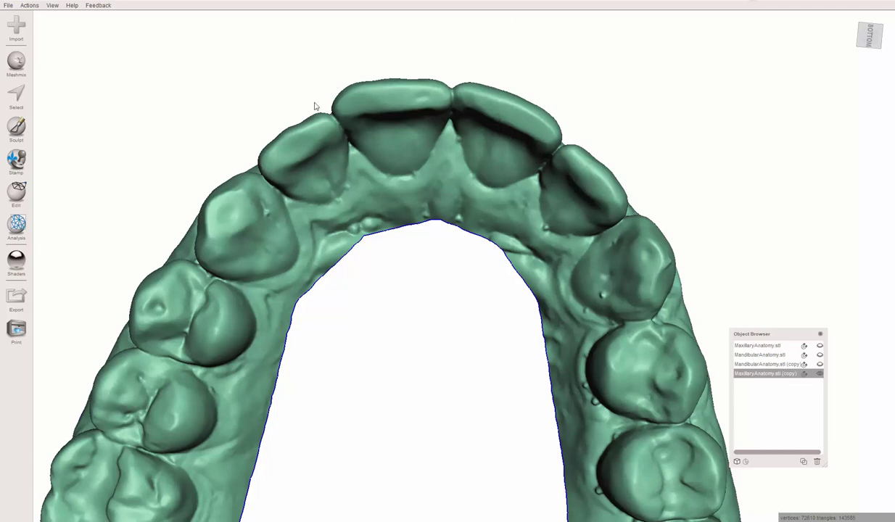
pyautogui.moveTo(339, 98); pyautogui.dragTo(367, 138, button='right')
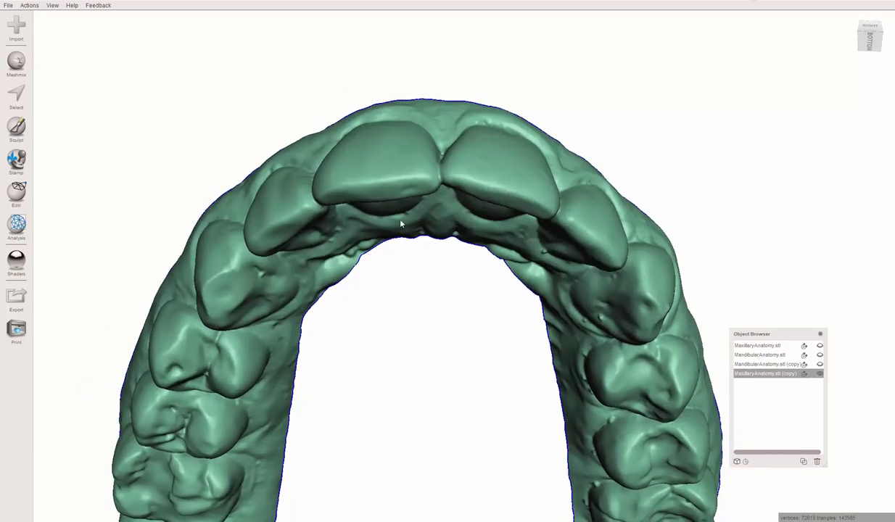
pyautogui.moveTo(401, 225); pyautogui.dragTo(488, 296, button='right')
pyautogui.moveTo(228, 226); pyautogui.dragTo(238, 252, button='right')
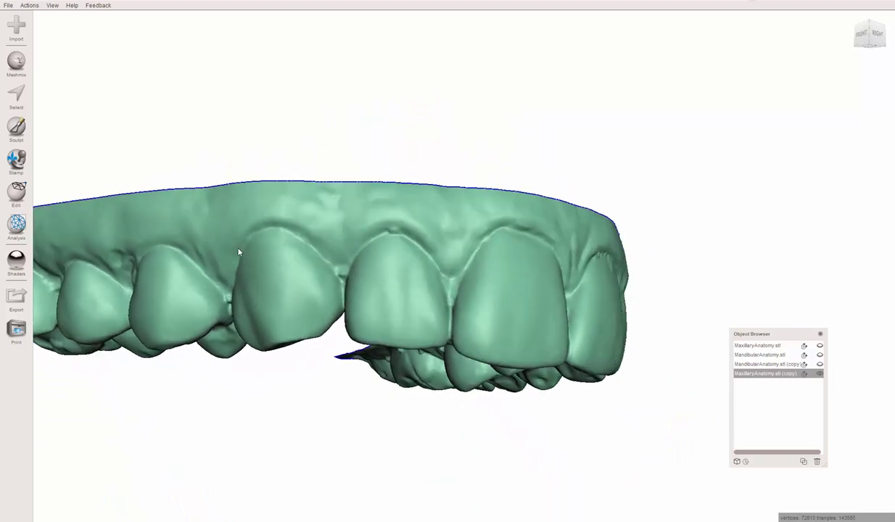
# - Start a selection with the Unwrap Brush at size 27, painting along the gumline of the upper right lateral incisor's facial surface
pyautogui.moveTo(429, 348)
pyautogui.mouseDown(button='right')
pyautogui.moveTo(417, 317)
pyautogui.moveTo(533, 342)
pyautogui.moveTo(512, 212)
pyautogui.moveTo(549, 331)
pyautogui.mouseUp(button='right')
pyautogui.press('s')
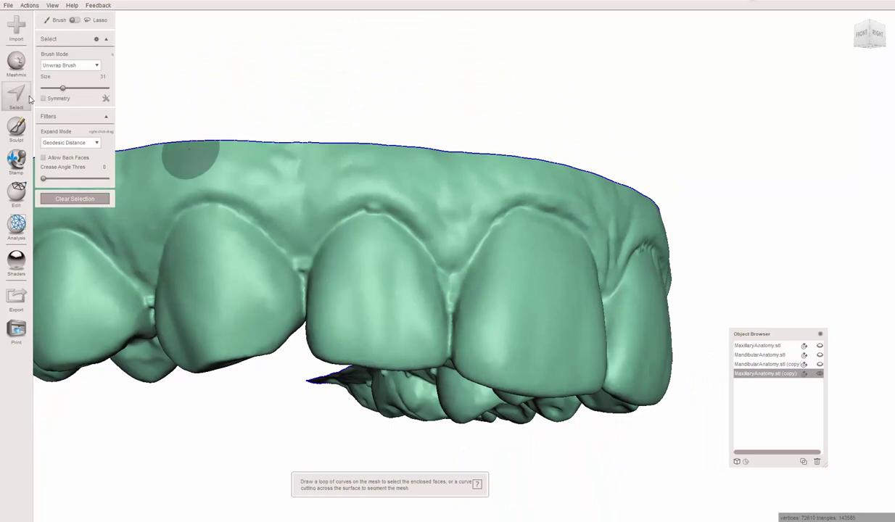
pyautogui.scroll(-3, 376, 280)
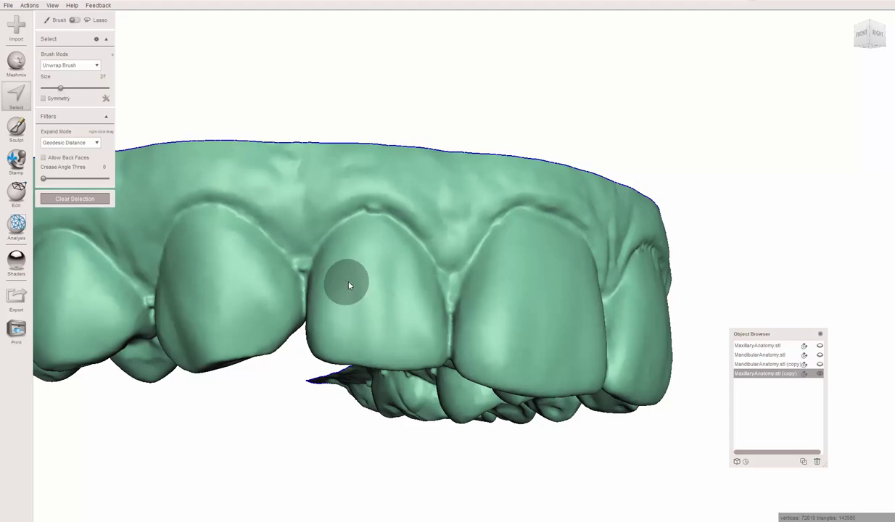
pyautogui.moveTo(349, 286); pyautogui.dragTo(357, 289, button='right')
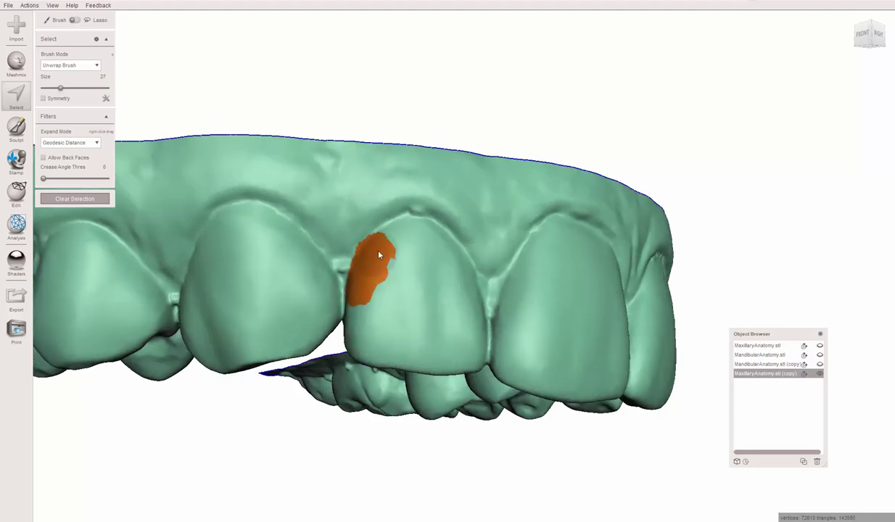
pyautogui.moveTo(379, 254); pyautogui.dragTo(397, 245)
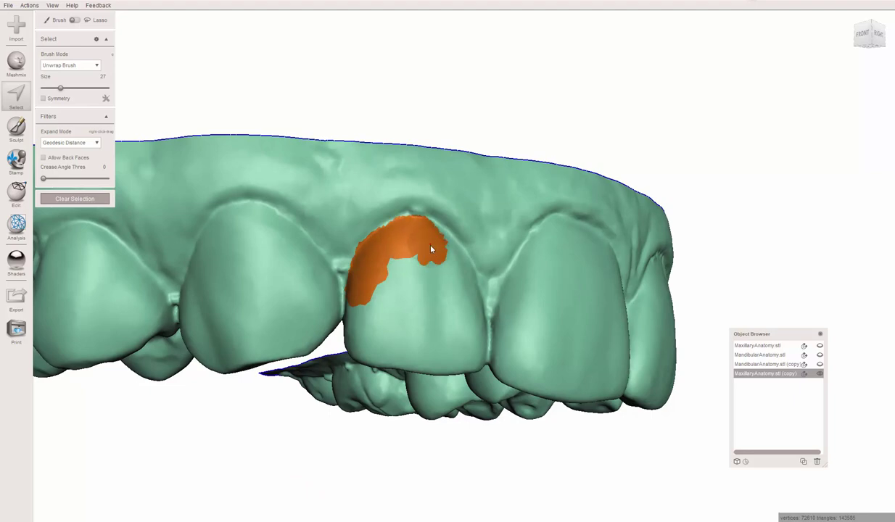
# - Paint the rest of the lateral incisor's facial surface into the selection and remove the stray patch on the neighbouring central incisor
pyautogui.moveTo(431, 249); pyautogui.dragTo(327, 253, button='right')
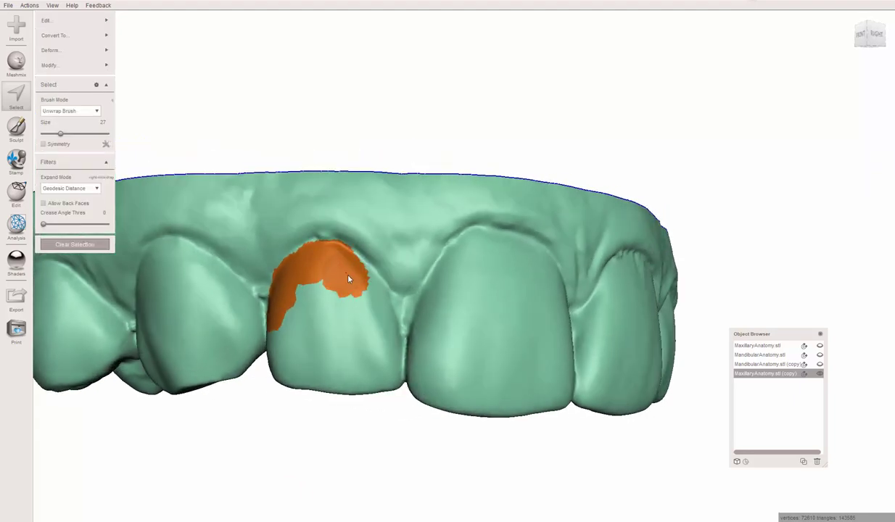
pyautogui.moveTo(387, 346)
pyautogui.mouseDown()
pyautogui.moveTo(403, 370)
pyautogui.moveTo(379, 380)
pyautogui.moveTo(300, 360)
pyautogui.moveTo(313, 310)
pyautogui.moveTo(365, 348)
pyautogui.moveTo(316, 288)
pyautogui.mouseUp()
pyautogui.moveTo(296, 316)
pyautogui.mouseDown(button='right')
pyautogui.moveTo(337, 326)
pyautogui.moveTo(367, 309)
pyautogui.moveTo(496, 323)
pyautogui.mouseUp(button='right')
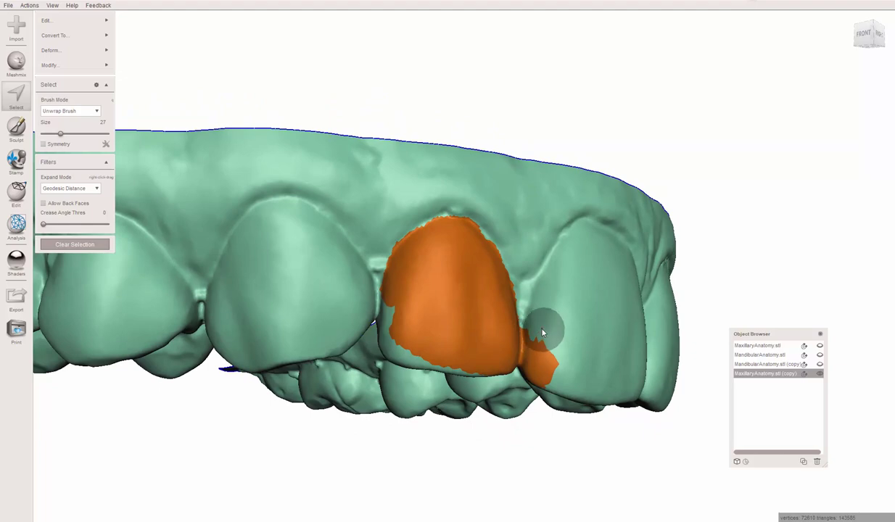
pyautogui.keyDown('ctrl'); pyautogui.moveTo(542, 324); pyautogui.dragTo(539, 371); pyautogui.keyUp('ctrl')
# - Extend the selection over the biting edge and the whole palatal surface of the lateral incisor
pyautogui.moveTo(538, 377); pyautogui.dragTo(573, 232, button='right')
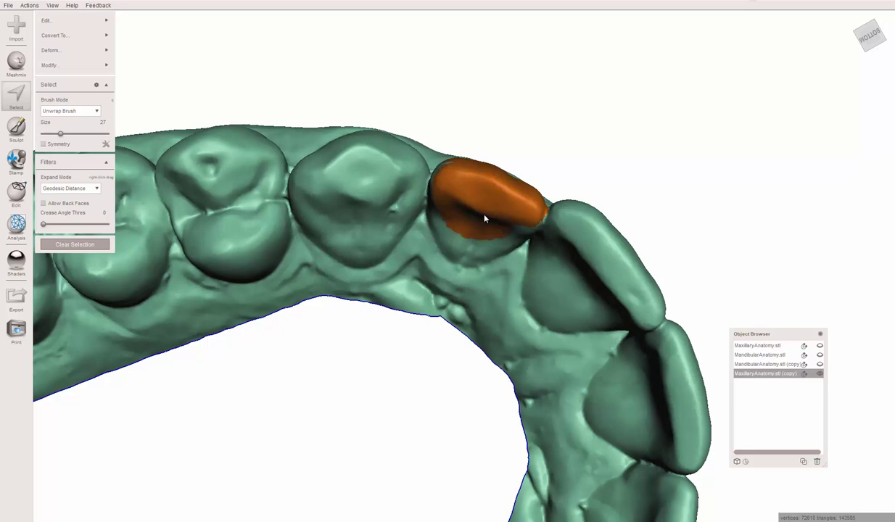
pyautogui.moveTo(513, 236); pyautogui.dragTo(459, 382, button='right')
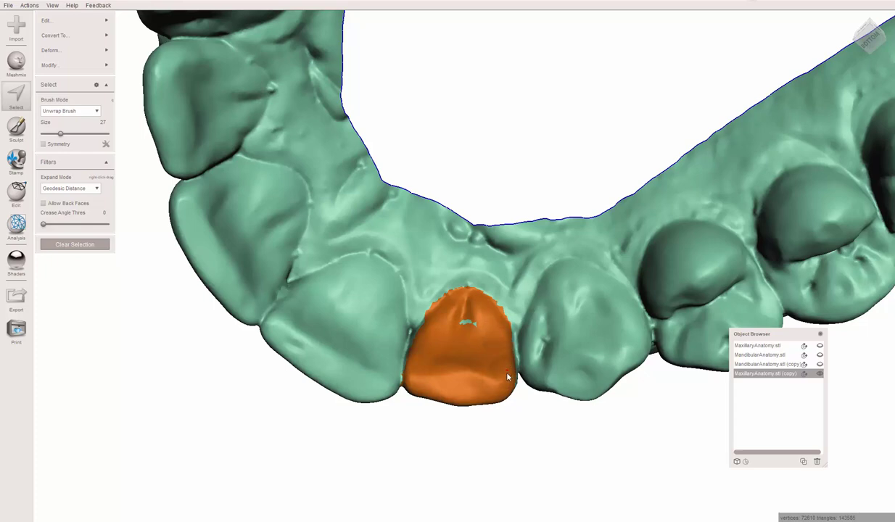
pyautogui.moveTo(426, 361); pyautogui.dragTo(446, 384, button='right')
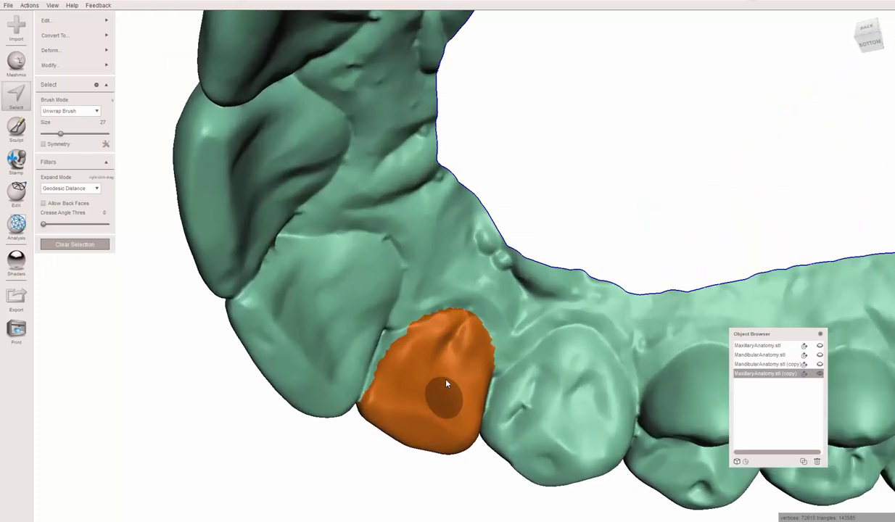
# - Refine the selection along the lateral incisor's palatal margins next to the neighbouring teeth
pyautogui.scroll(3, 424, 371)
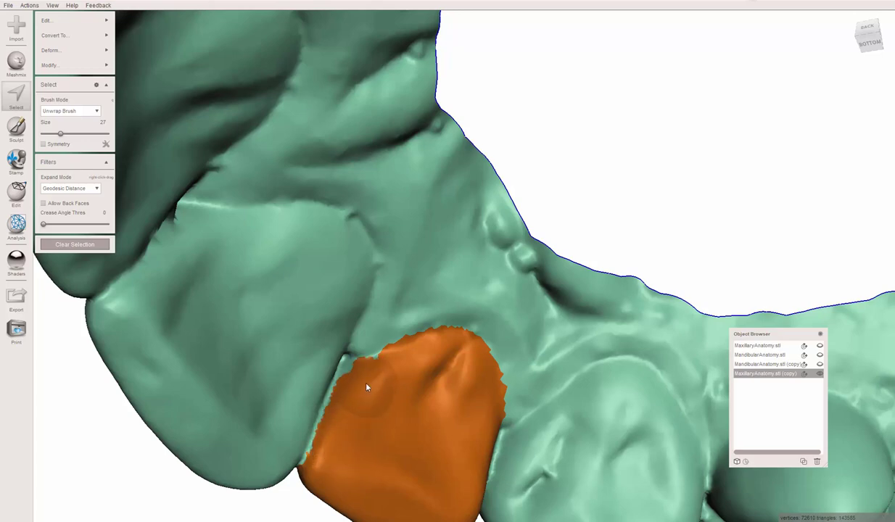
pyautogui.moveTo(376, 386); pyautogui.dragTo(595, 434, button='right')
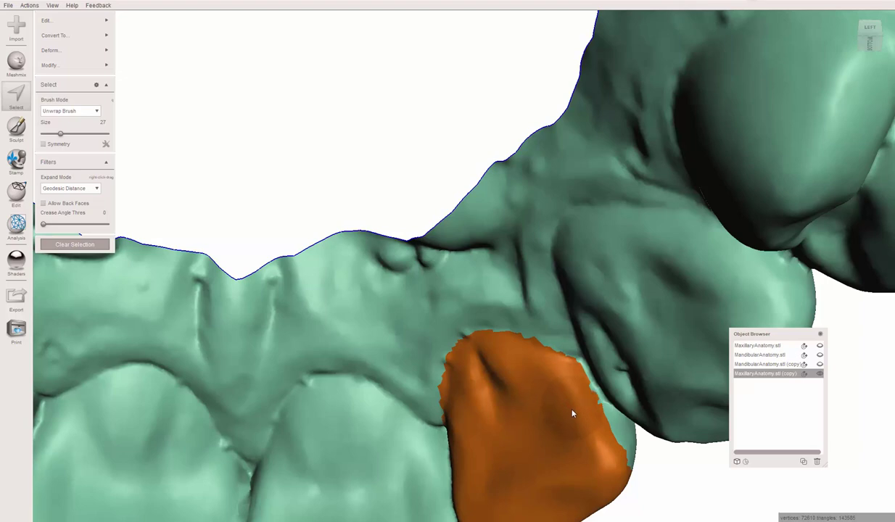
pyautogui.moveTo(607, 450); pyautogui.dragTo(636, 395, button='right')
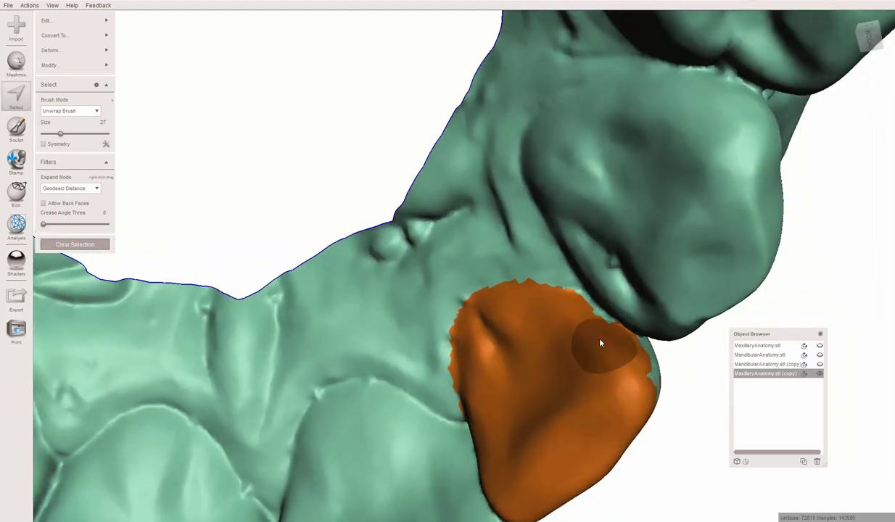
# - Fill the unselected gap on the lateral incisor's side facing the canine and check the palatal contact edges
pyautogui.moveTo(608, 358)
pyautogui.mouseDown(button='right')
pyautogui.moveTo(460, 386)
pyautogui.moveTo(482, 339)
pyautogui.mouseUp(button='right')
pyautogui.click(474, 298)
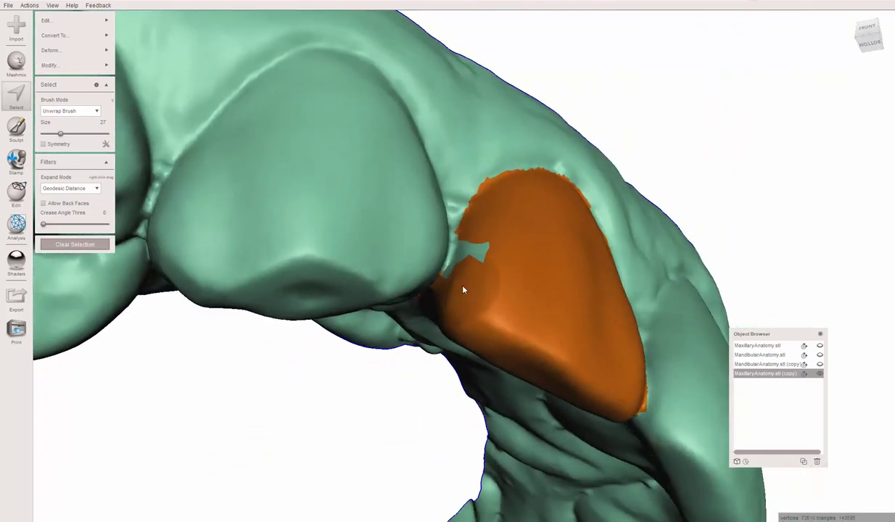
pyautogui.moveTo(458, 281); pyautogui.dragTo(482, 260)
pyautogui.moveTo(509, 324); pyautogui.dragTo(812, 305, button='right')
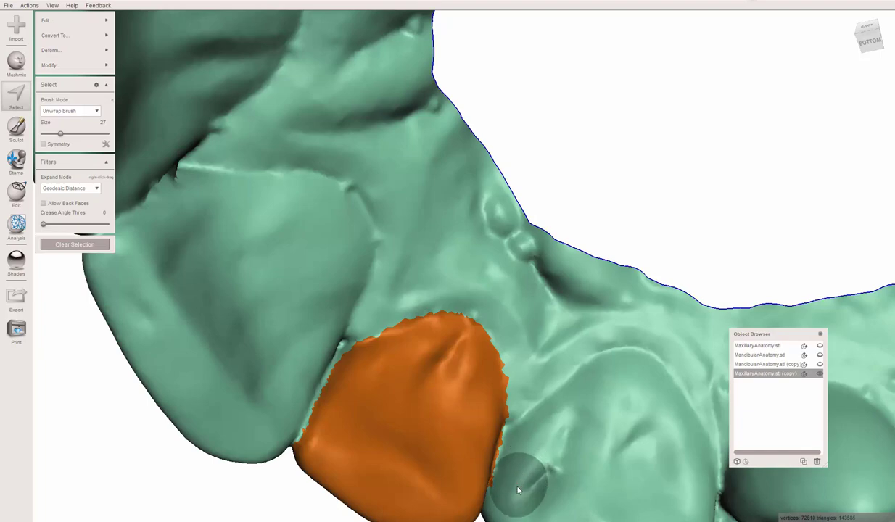
pyautogui.moveTo(530, 449); pyautogui.dragTo(561, 428, button='right')
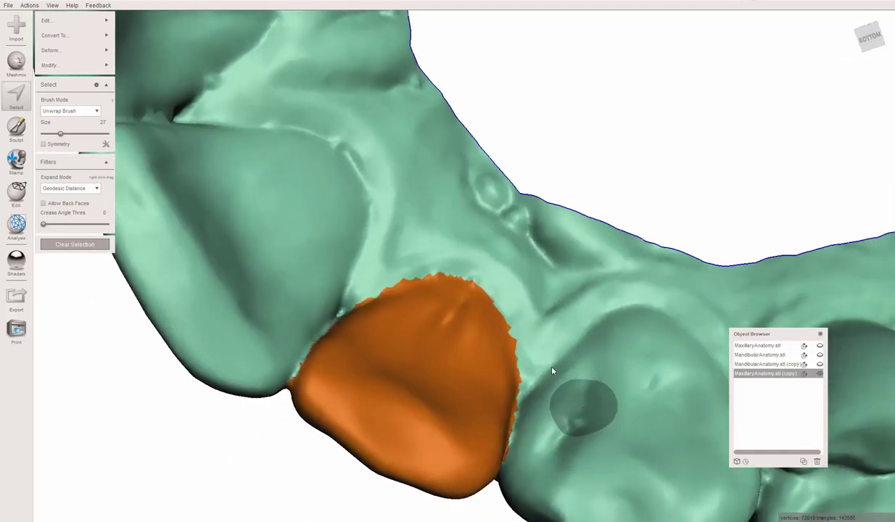
# - Smooth the boundary of the lateral incisor selection with smoothness 50, preserve shape 50, 30 iterations and 2 border rings
pyautogui.moveTo(552, 371)
pyautogui.mouseDown(button='right')
pyautogui.moveTo(633, 333)
pyautogui.moveTo(837, 463)
pyautogui.moveTo(724, 427)
pyautogui.mouseUp(button='right')
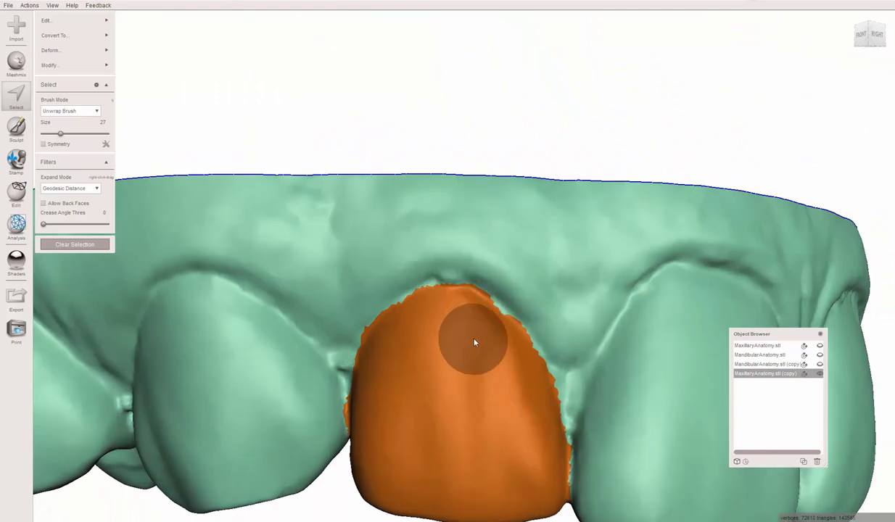
pyautogui.press('b')
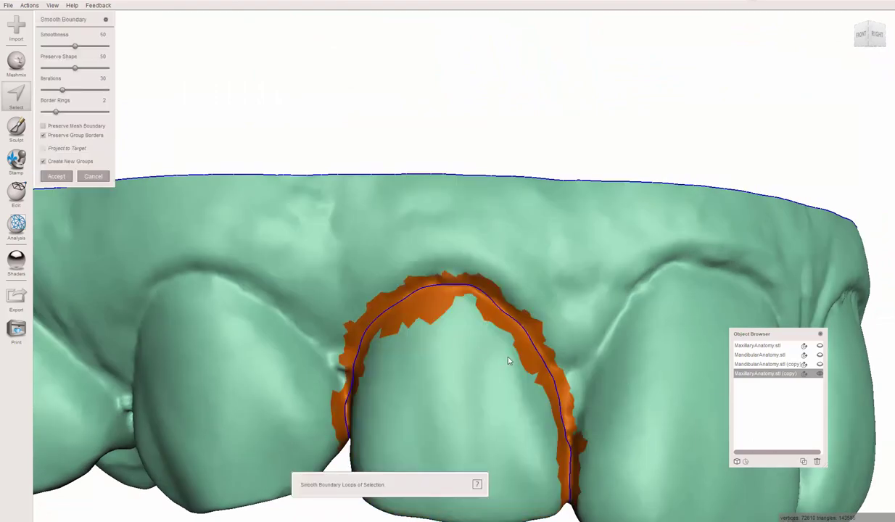
pyautogui.press('Return')
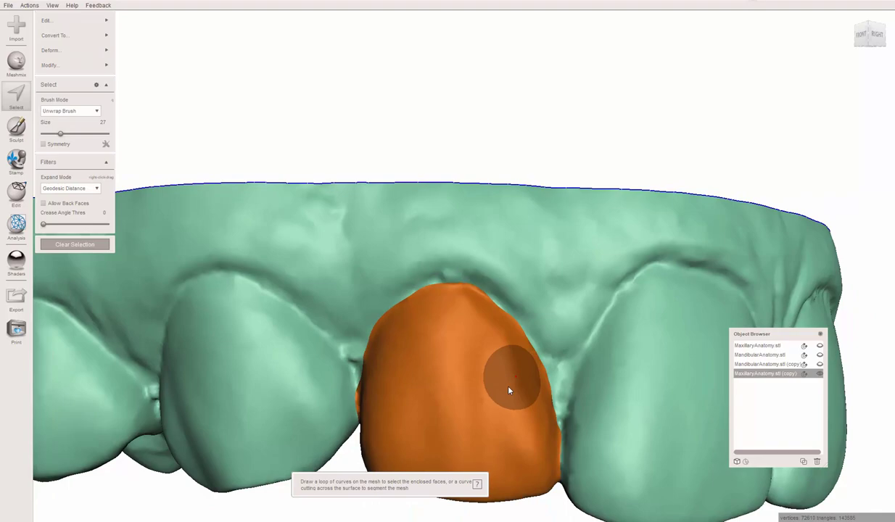
# - Separate the selected upper right lateral incisor from the maxillary copy into its own object
pyautogui.moveTo(501, 377); pyautogui.dragTo(412, 264, button='right')
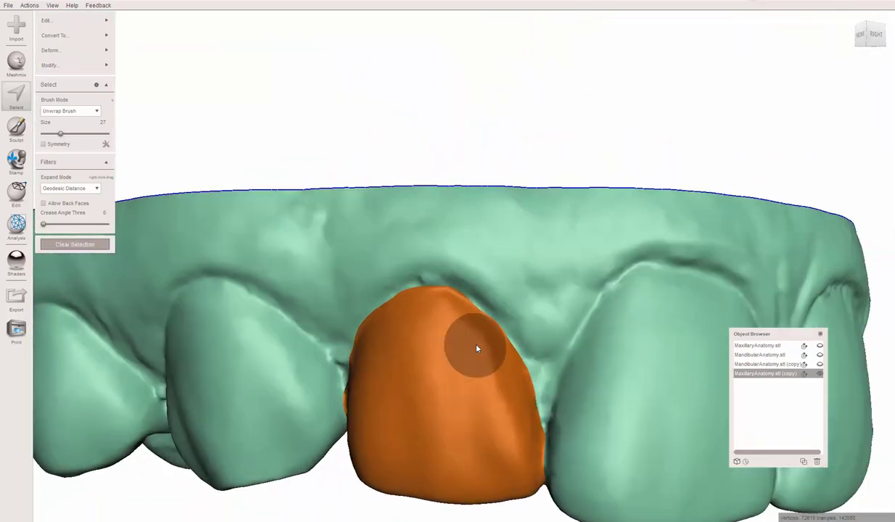
pyautogui.click(50, 64)
pyautogui.moveTo(91, 25)
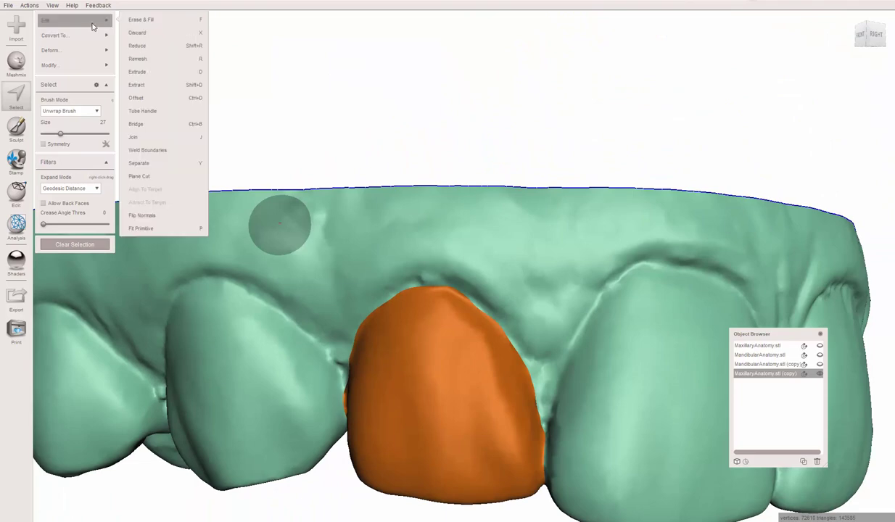
pyautogui.click(180, 162)
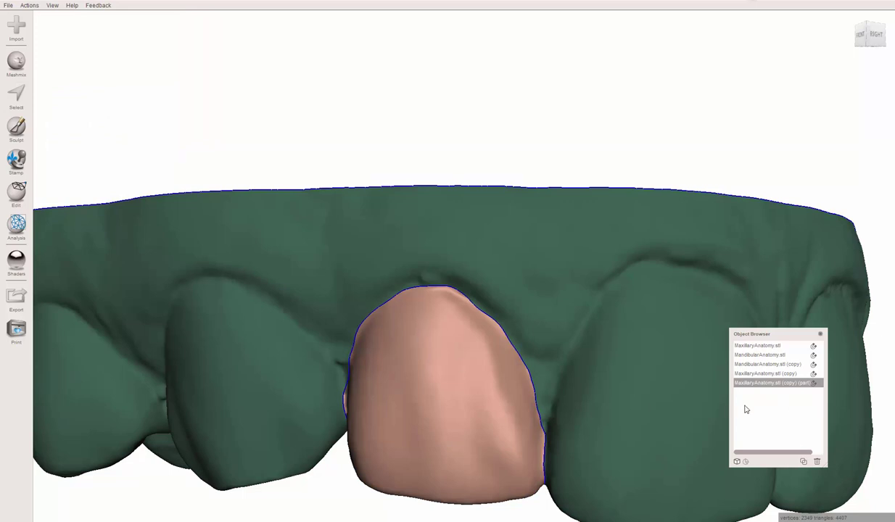
# - Rename the separated tooth as UR2 and hide it
pyautogui.doubleClick(757, 384)
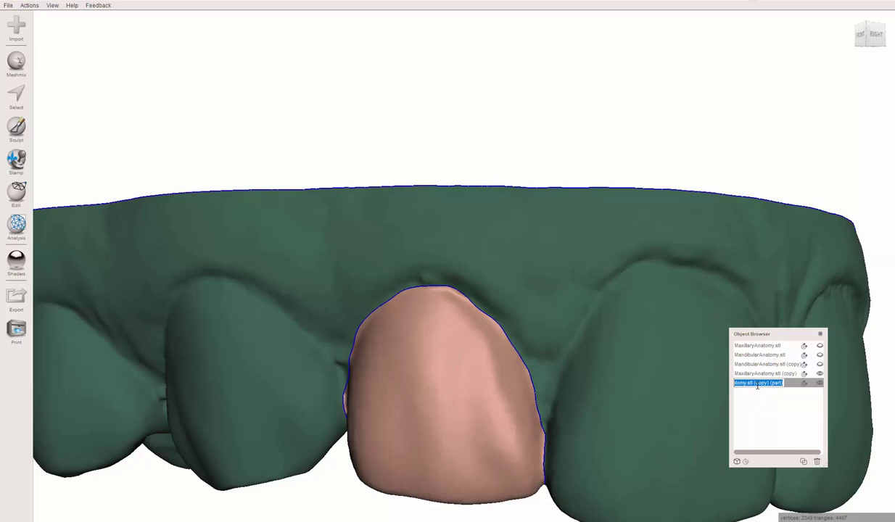
pyautogui.write('t')
pyautogui.press('Return')
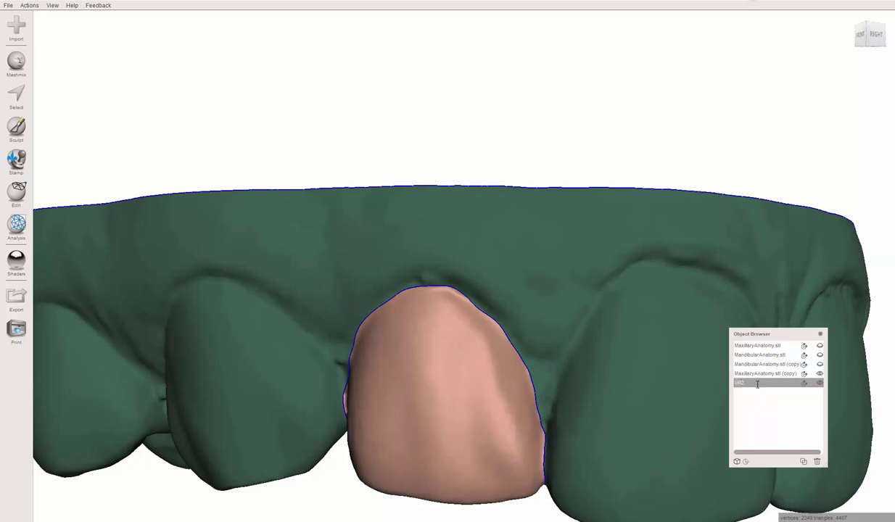
pyautogui.click(820, 383)
pyautogui.scroll(-4, 669, 347)
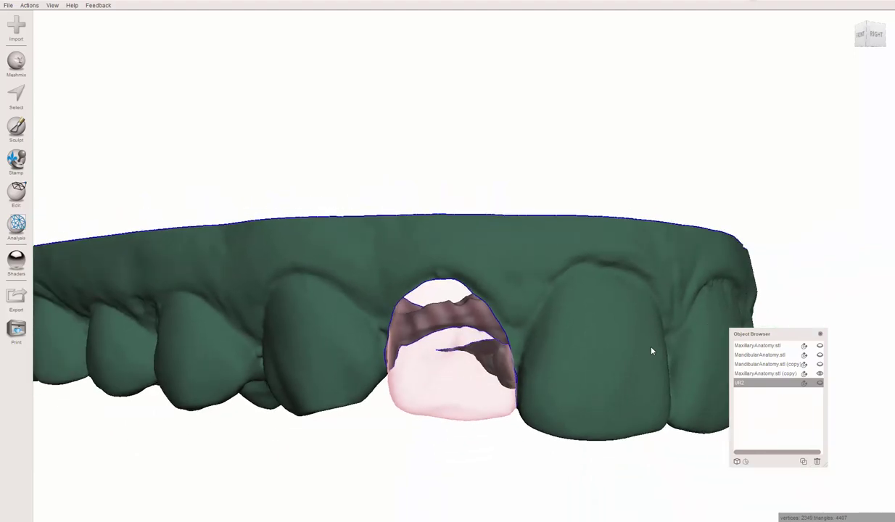
# - Select the facial surface of the upper left lateral incisor on the maxillary copy with the Unwrap Brush
pyautogui.click(373, 307)
pyautogui.moveTo(546, 290); pyautogui.dragTo(593, 313, button='right')
pyautogui.press('s')
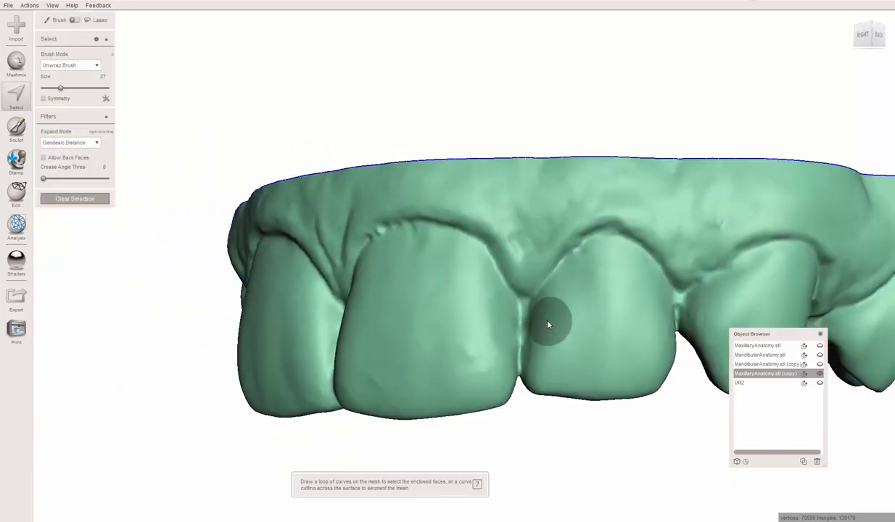
pyautogui.moveTo(548, 324); pyautogui.dragTo(554, 307)
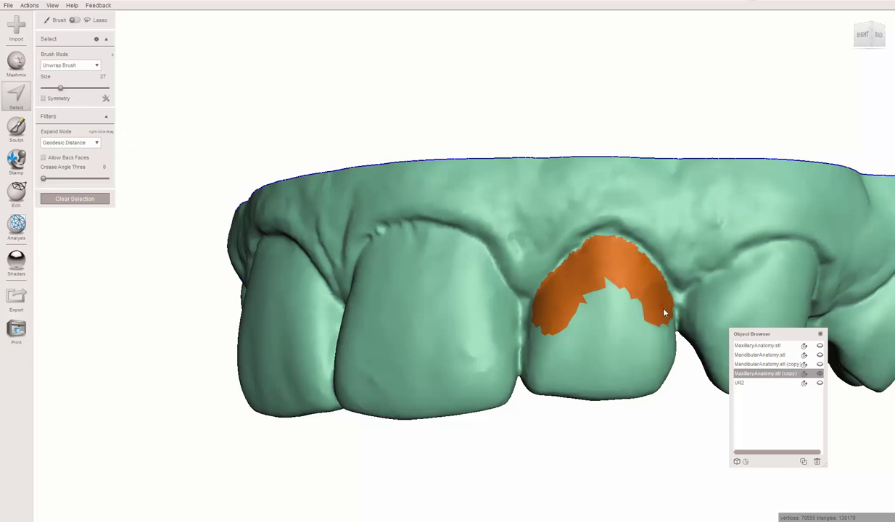
pyautogui.moveTo(641, 290)
pyautogui.mouseDown()
pyautogui.moveTo(597, 296)
pyautogui.moveTo(535, 347)
pyautogui.moveTo(636, 325)
pyautogui.moveTo(658, 344)
pyautogui.moveTo(646, 324)
pyautogui.moveTo(632, 360)
pyautogui.moveTo(568, 368)
pyautogui.mouseUp()
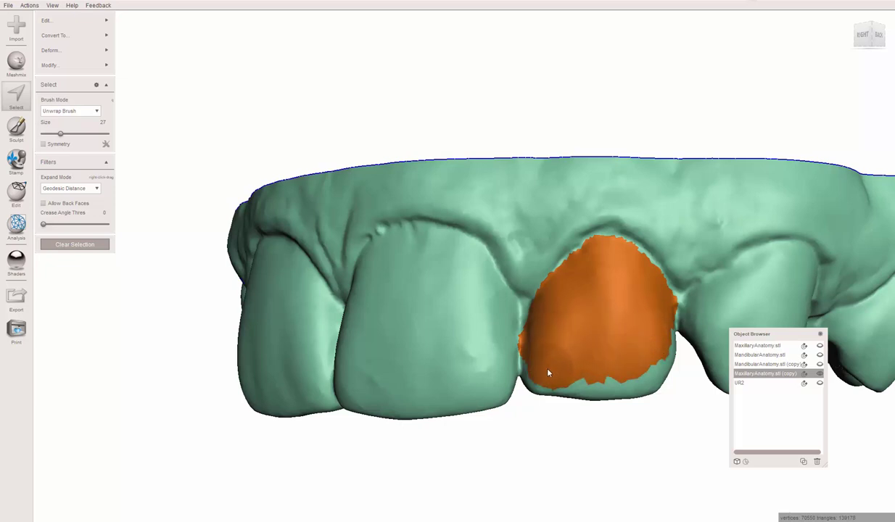
pyautogui.moveTo(542, 325)
pyautogui.mouseDown()
pyautogui.moveTo(589, 384)
pyautogui.moveTo(557, 388)
pyautogui.mouseUp()
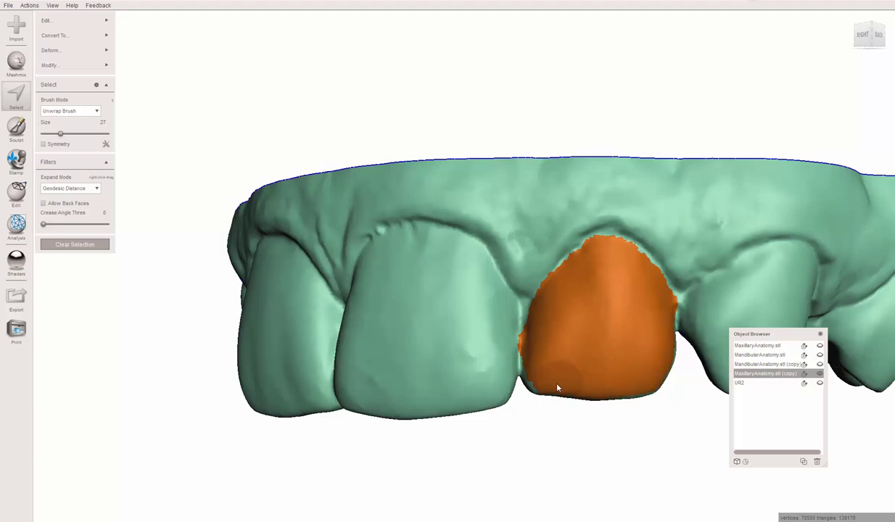
# - Extend the selection over the upper left lateral incisor's biting edge and palatal surface
pyautogui.moveTo(581, 380); pyautogui.dragTo(845, 149, button='right')
pyautogui.moveTo(319, 261); pyautogui.dragTo(299, 275, button='right')
pyautogui.moveTo(243, 291); pyautogui.dragTo(265, 314)
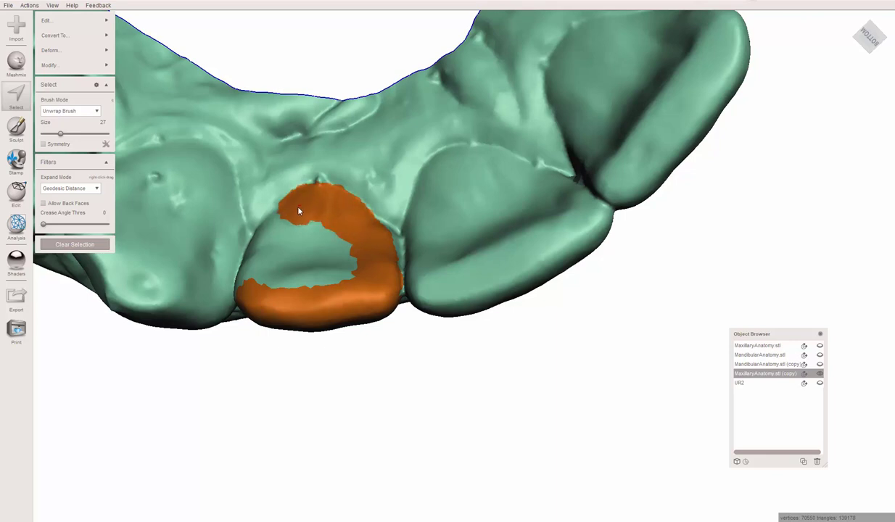
pyautogui.moveTo(298, 209); pyautogui.dragTo(276, 230)
pyautogui.moveTo(264, 274)
pyautogui.mouseDown()
pyautogui.moveTo(330, 244)
pyautogui.moveTo(308, 280)
pyautogui.moveTo(329, 256)
pyautogui.moveTo(283, 287)
pyautogui.mouseUp()
# - Complete the upper left lateral incisor selection along its side facing the canine and check the margins around the tooth
pyautogui.moveTo(283, 287); pyautogui.dragTo(324, 220, button='right')
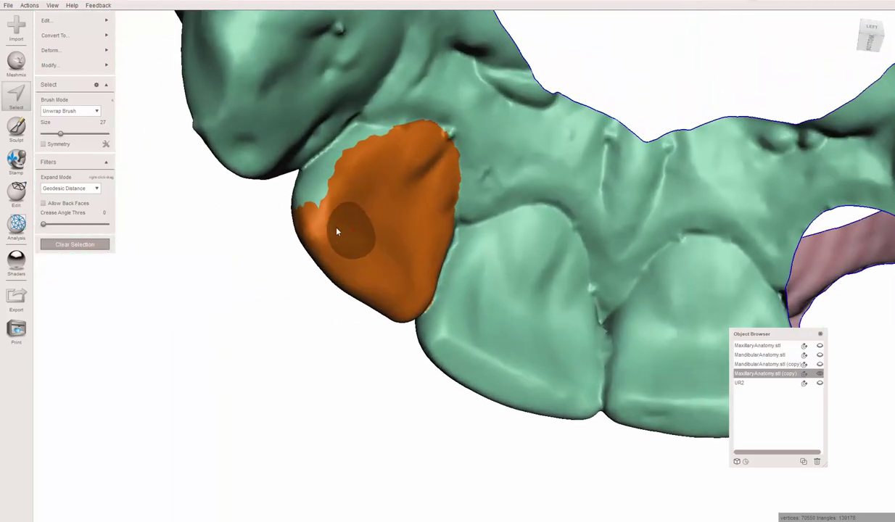
pyautogui.moveTo(319, 192); pyautogui.dragTo(336, 172)
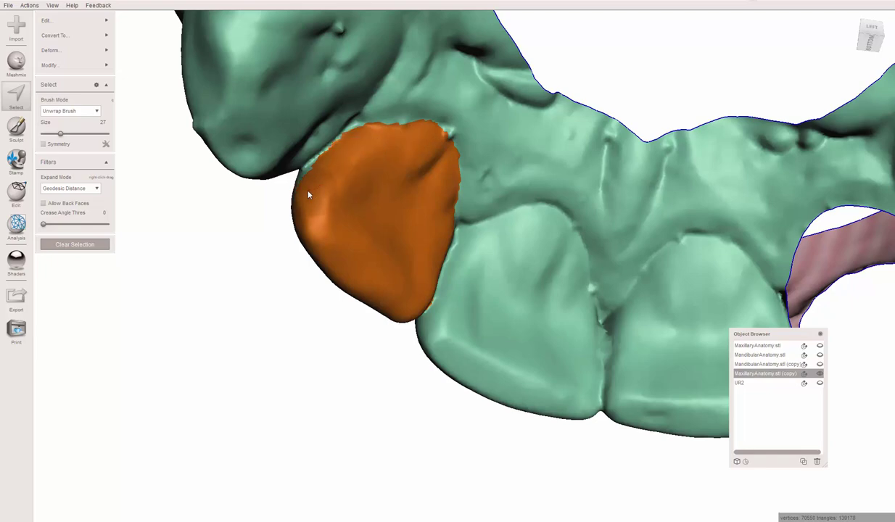
pyautogui.moveTo(306, 189); pyautogui.dragTo(443, 199, button='right')
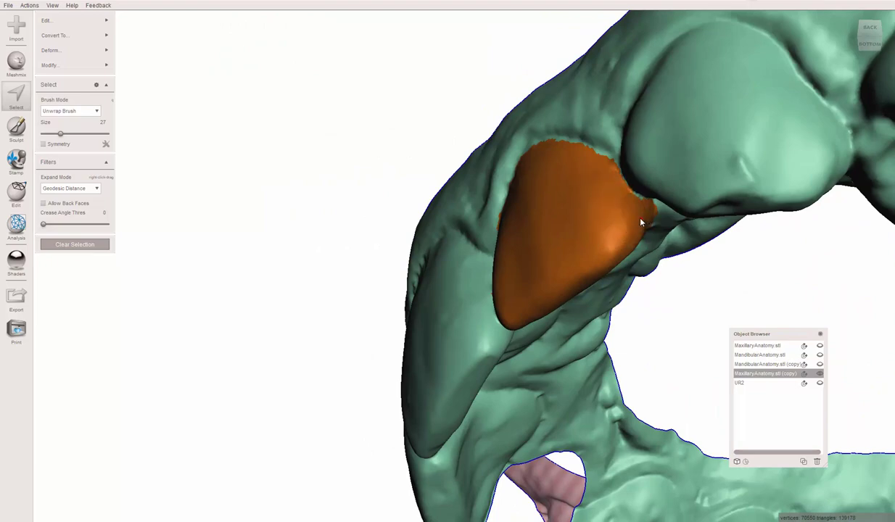
pyautogui.moveTo(539, 226); pyautogui.dragTo(556, 299, button='right')
# - Smooth the selection boundary with smoothness 50, preserve shape 50, 30 iterations and 2 border rings, and separate the tooth
pyautogui.press('b')
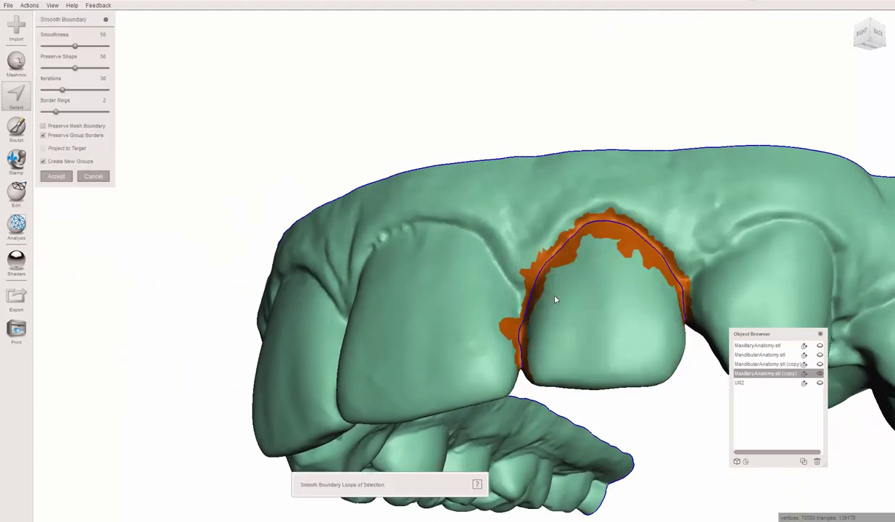
pyautogui.press('Return')
pyautogui.moveTo(643, 316); pyautogui.dragTo(640, 182, button='right')
pyautogui.press('y')
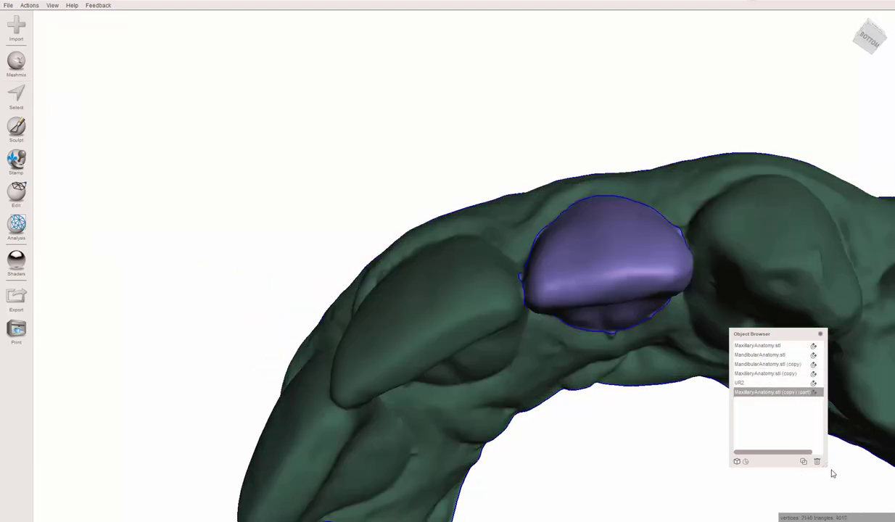
# - Widen and reposition the Object Browser, and hide the maxillary copy to view the newly separated tooth on its own
pyautogui.moveTo(829, 469); pyautogui.dragTo(854, 457)
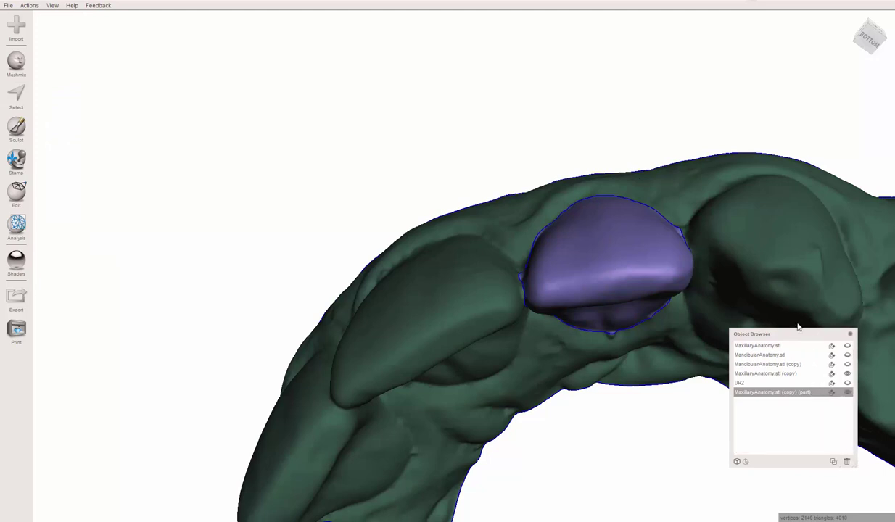
pyautogui.moveTo(798, 333); pyautogui.dragTo(164, 13)
pyautogui.click(232, 57)
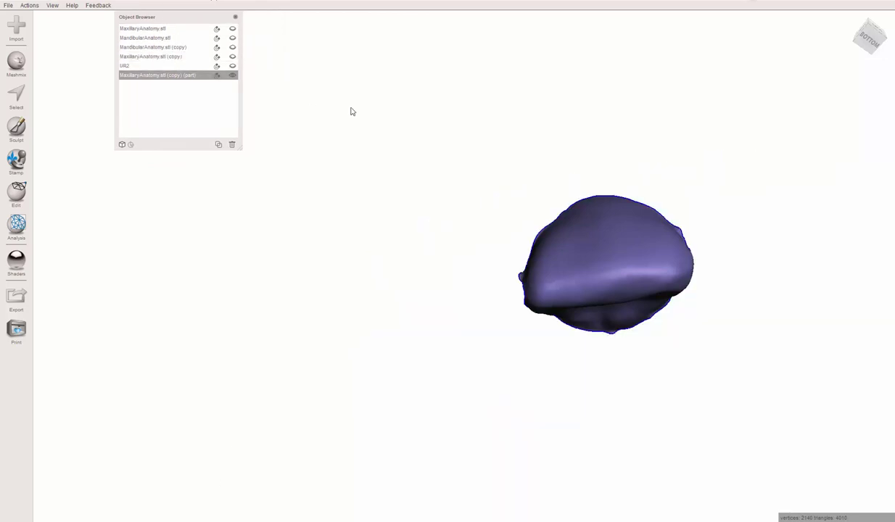
pyautogui.moveTo(352, 111); pyautogui.dragTo(346, 200, button='right')
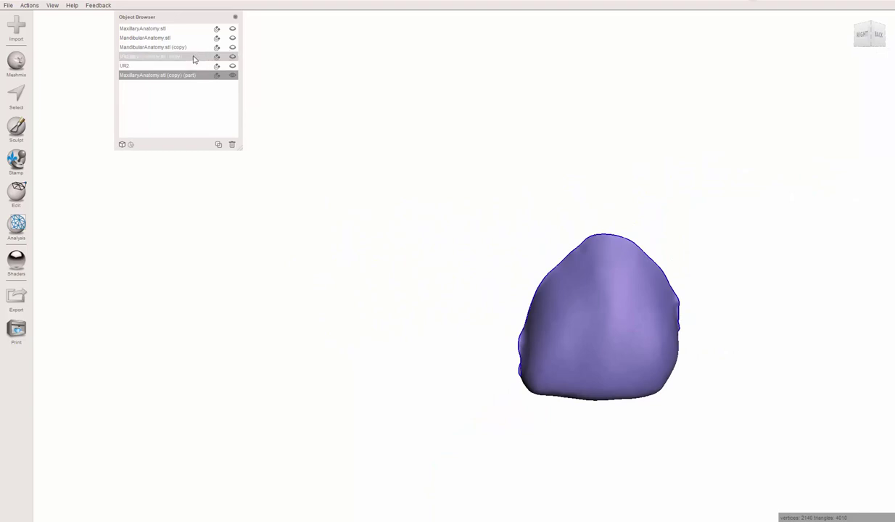
pyautogui.click(233, 61)
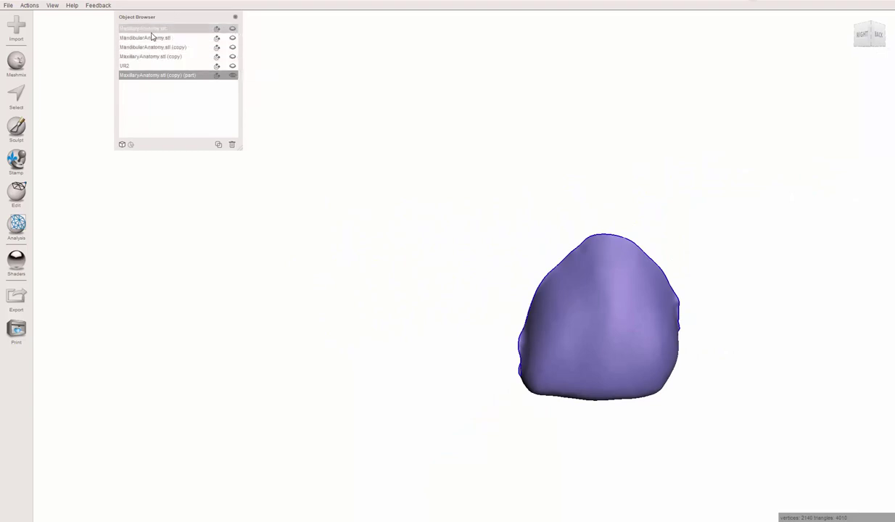
# - Show the original MaxillaryAnatomy.stl and compare its lateral incisor with the separated tooth from several sides
pyautogui.click(232, 29)
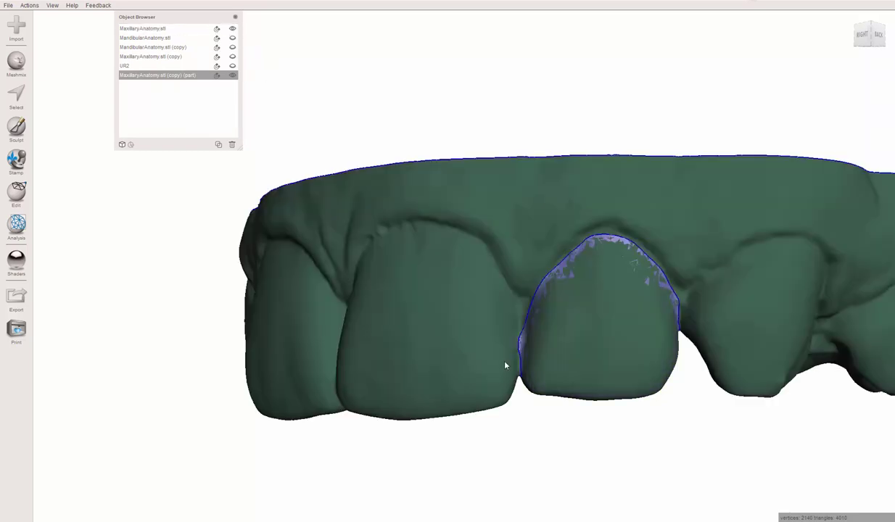
pyautogui.moveTo(196, 309); pyautogui.dragTo(264, 297, button='right')
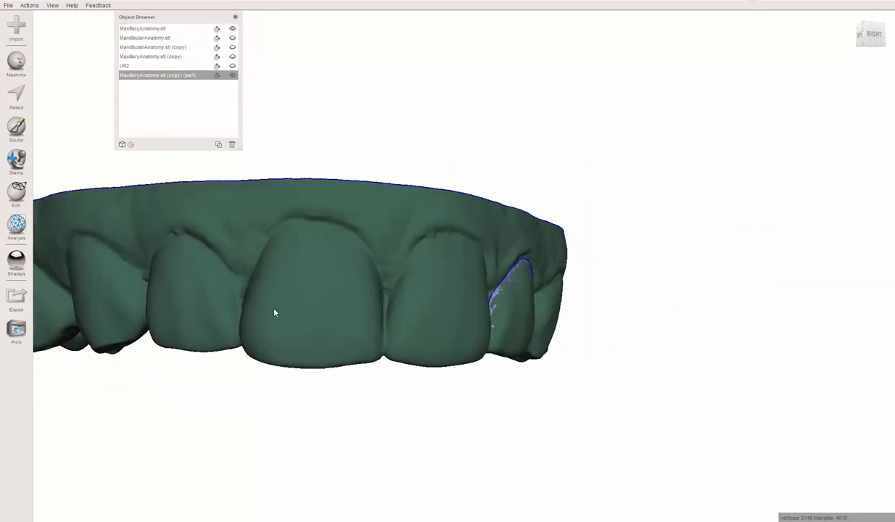
pyautogui.moveTo(553, 174); pyautogui.dragTo(495, 130, button='right')
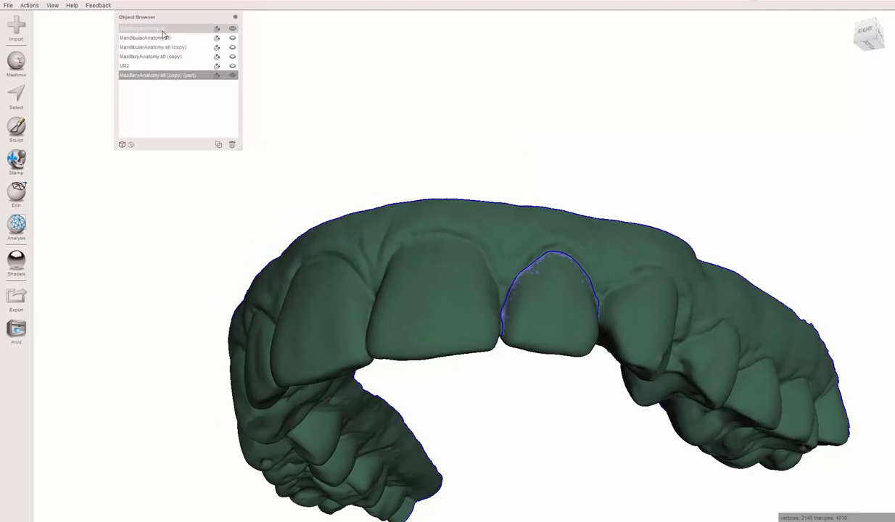
pyautogui.click(544, 282)
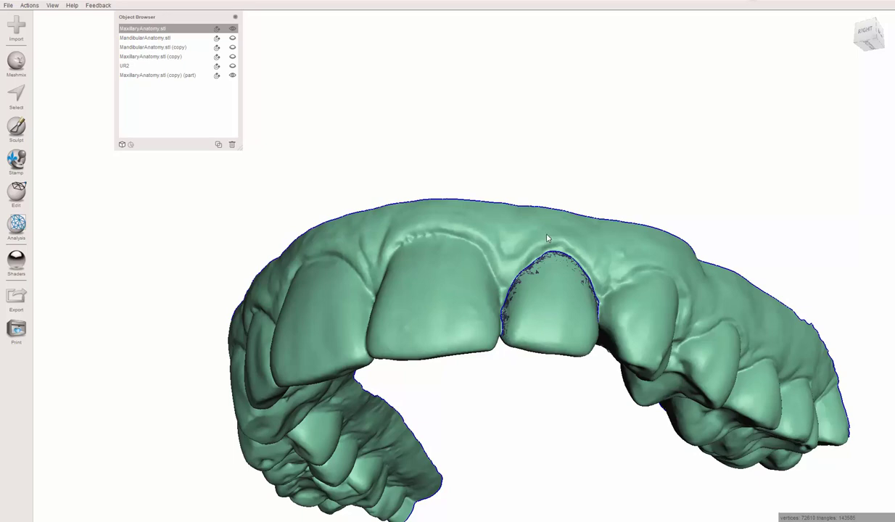
pyautogui.moveTo(549, 239); pyautogui.dragTo(455, 286, button='right')
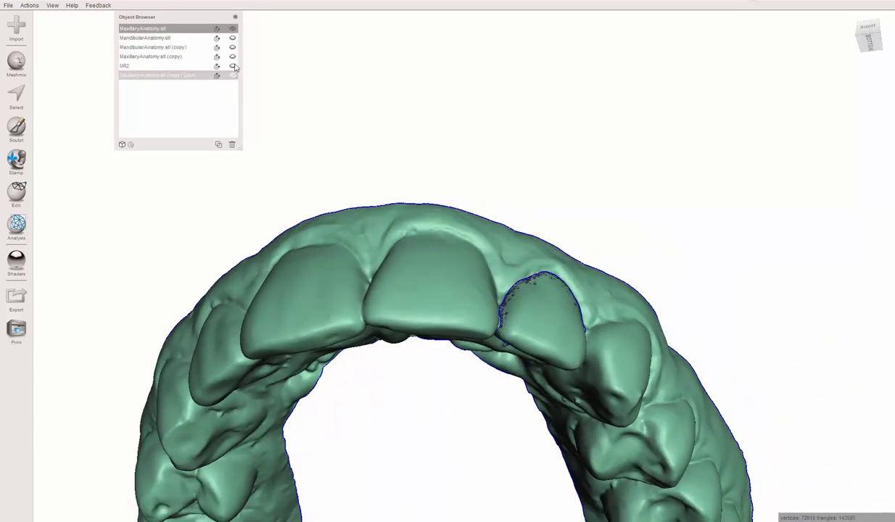
# - Hide the original maxillary scan, show the maxillary copy, and make the separated upper left lateral incisor the active object
pyautogui.click(232, 29)
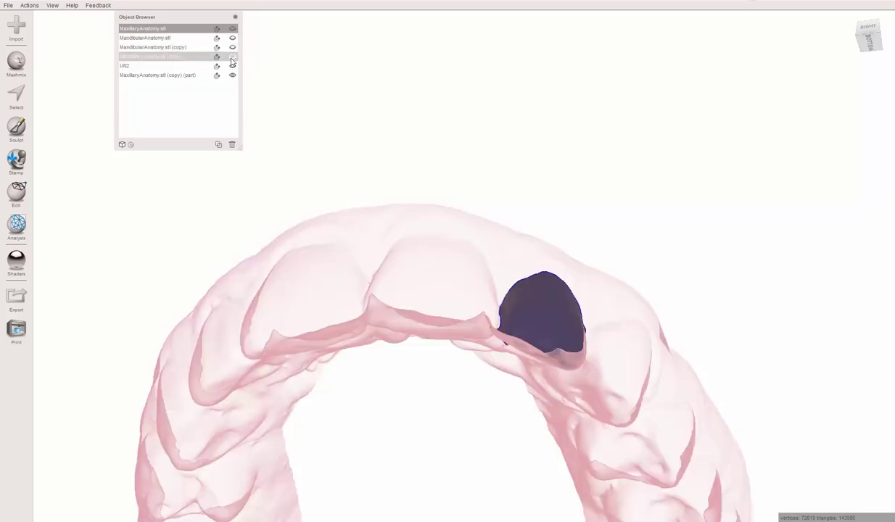
pyautogui.click(232, 57)
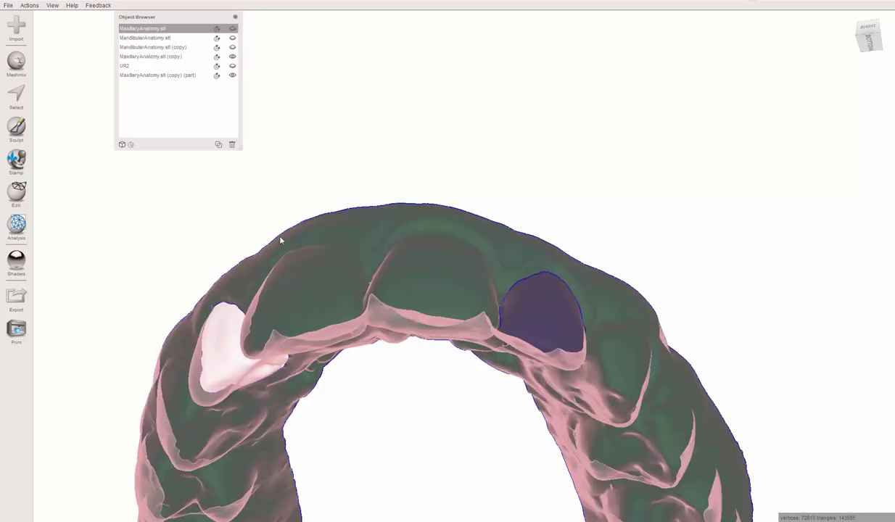
pyautogui.click(210, 55)
pyautogui.click(185, 76)
# - Examine the separated upper left lateral incisor's position against its neighbouring teeth from the facial and biting-edge sides
pyautogui.moveTo(380, 230); pyautogui.dragTo(303, 222, button='right')
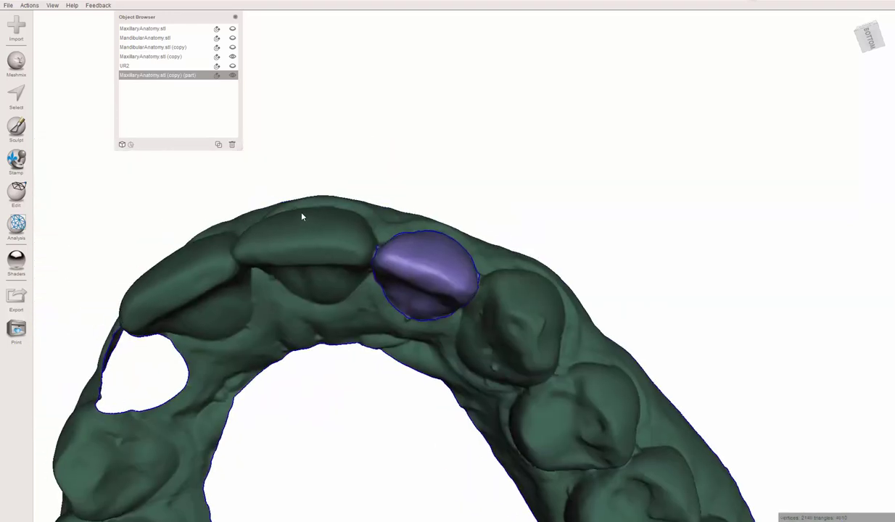
pyautogui.scroll(3, 303, 216)
pyautogui.click(304, 214)
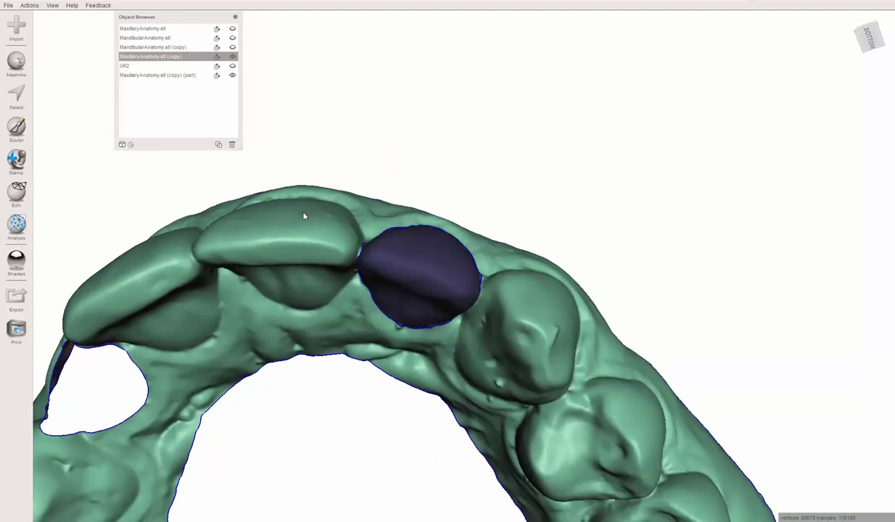
pyautogui.press('space')
pyautogui.moveTo(162, 206); pyautogui.dragTo(383, 317, button='right')
pyautogui.click(457, 325)
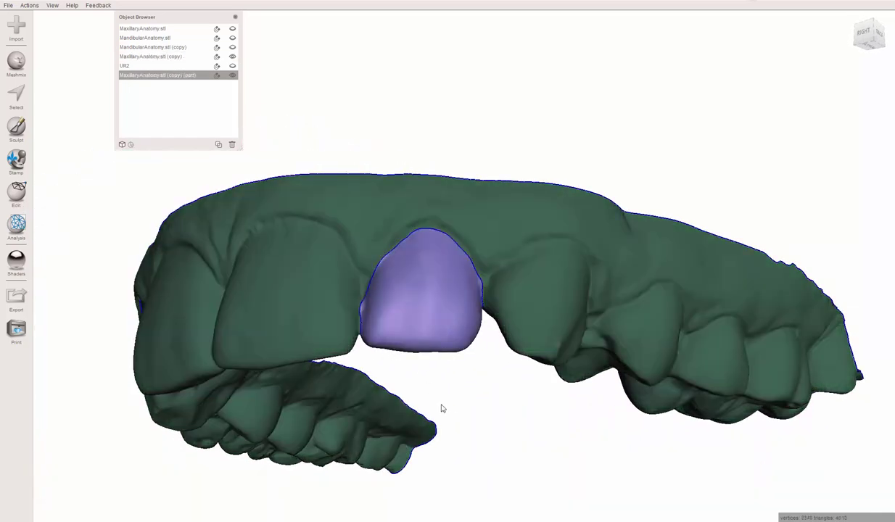
pyautogui.moveTo(442, 407); pyautogui.dragTo(479, 282, button='right')
pyautogui.moveTo(355, 309); pyautogui.dragTo(383, 326, button='middle')
pyautogui.scroll(2, 372, 203)
pyautogui.scroll(2, 371, 204)
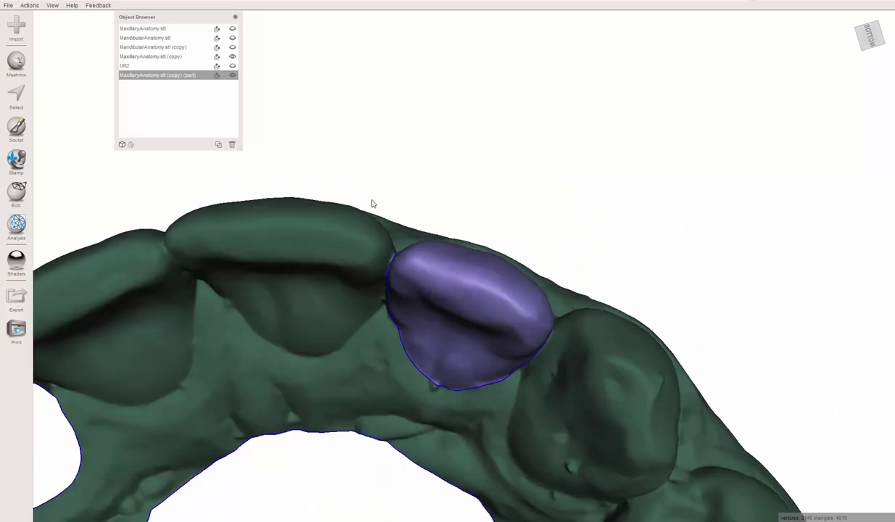
pyautogui.moveTo(371, 202); pyautogui.dragTo(369, 215, button='right')
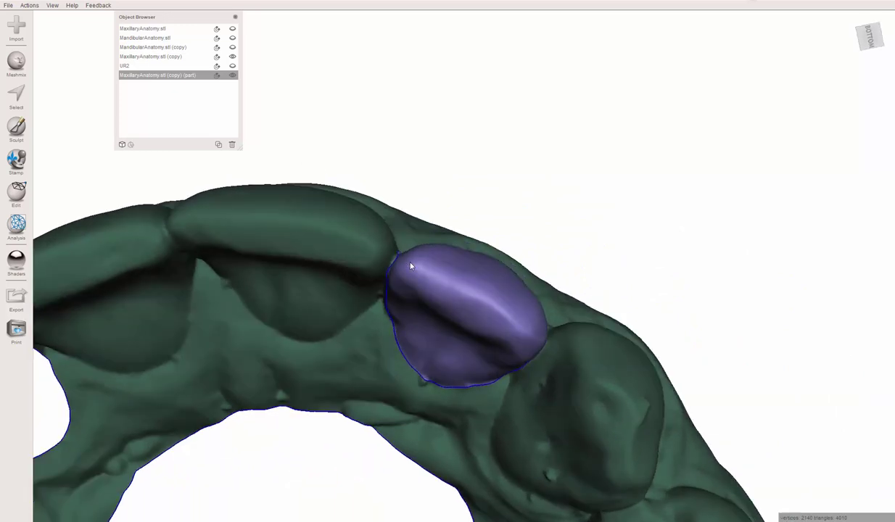
# - Rotate the separated upper left lateral incisor about 3.7 degrees around its Y axis with Transform
pyautogui.hotkey('ctrl', 't')
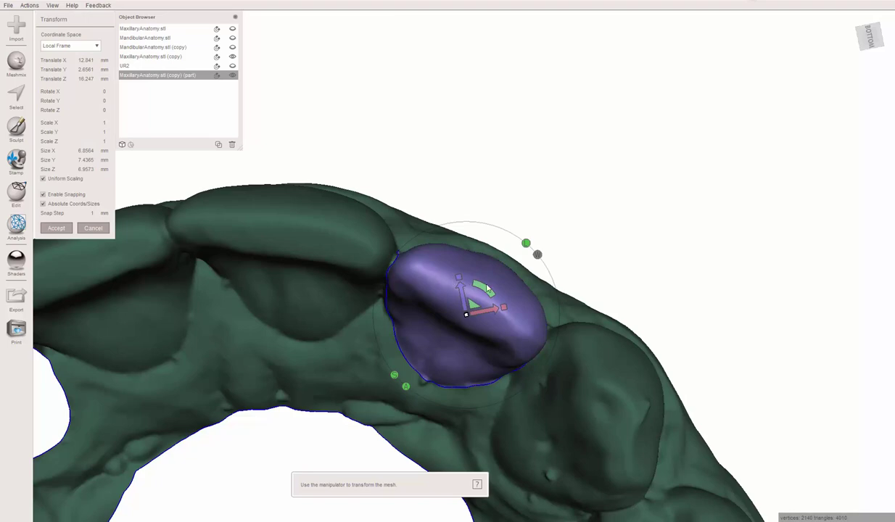
pyautogui.moveTo(485, 291); pyautogui.dragTo(478, 297)
pyautogui.click(472, 303)
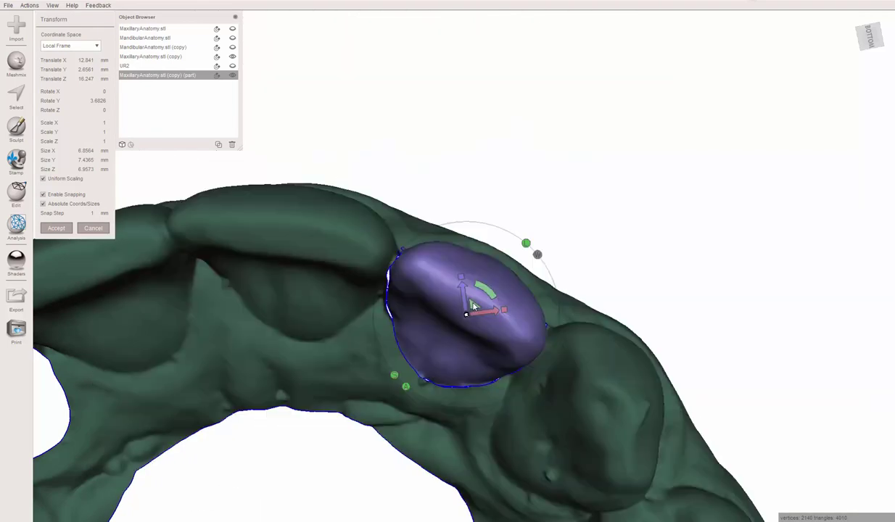
# - Turn off snapping, shift the upper left lateral incisor about -0.07 mm in X and 0.08 mm in Z, and accept the transform
pyautogui.click(473, 305)
pyautogui.click(43, 196)
pyautogui.moveTo(477, 307); pyautogui.dragTo(470, 305)
pyautogui.moveTo(447, 184); pyautogui.dragTo(464, 87, button='right')
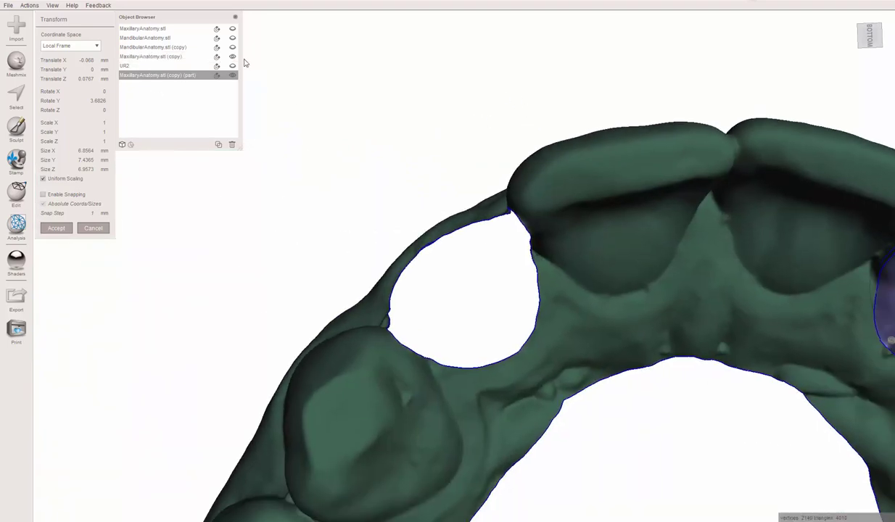
pyautogui.press('f')
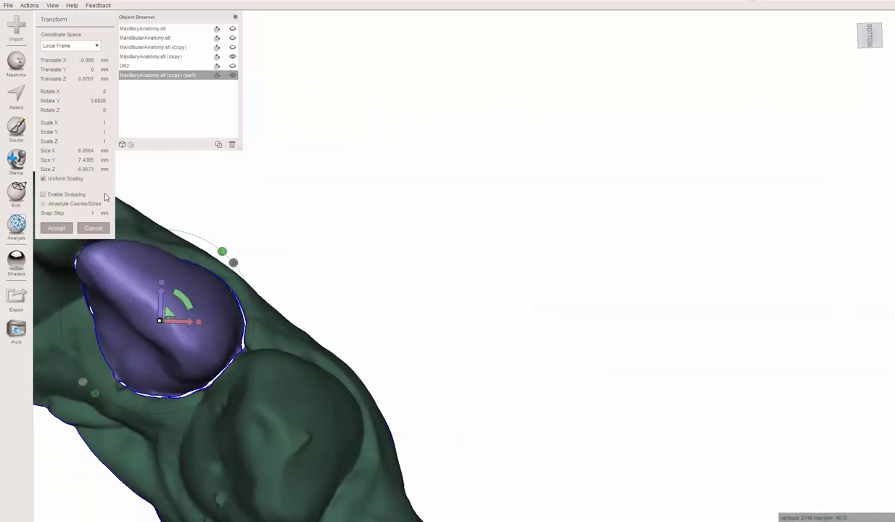
pyautogui.click(56, 227)
# - Show the separated upper right lateral incisor UR2 in its gap in the arch and make it the active object
pyautogui.moveTo(228, 209); pyautogui.dragTo(341, 230, button='right')
pyautogui.moveTo(324, 254); pyautogui.dragTo(445, 516, button='middle')
pyautogui.moveTo(334, 210); pyautogui.dragTo(465, 377, button='right')
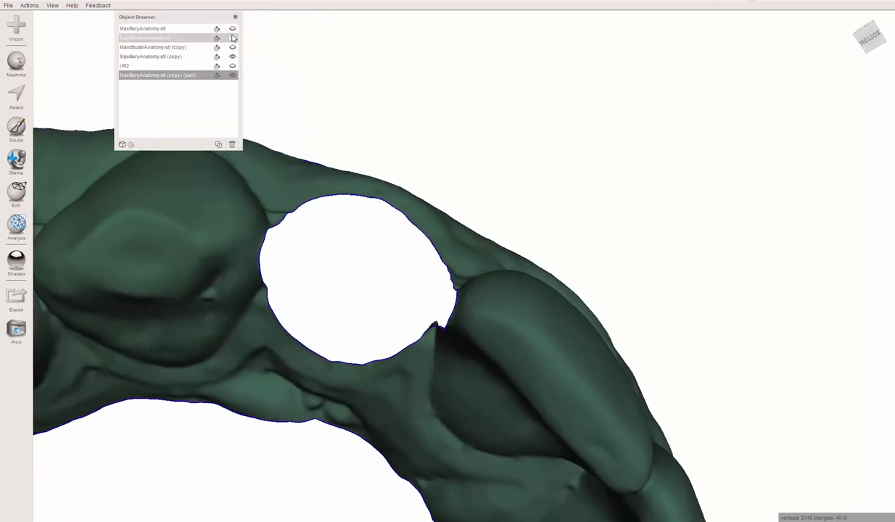
pyautogui.click(233, 67)
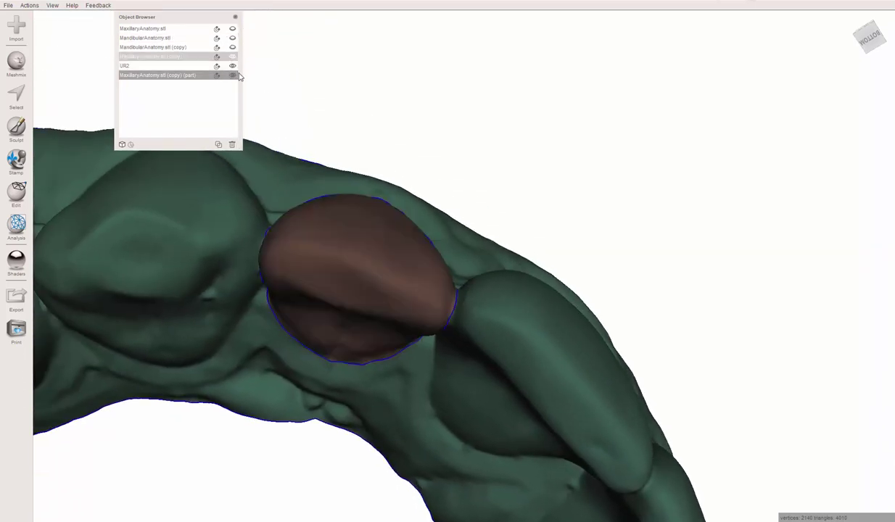
pyautogui.click(364, 299)
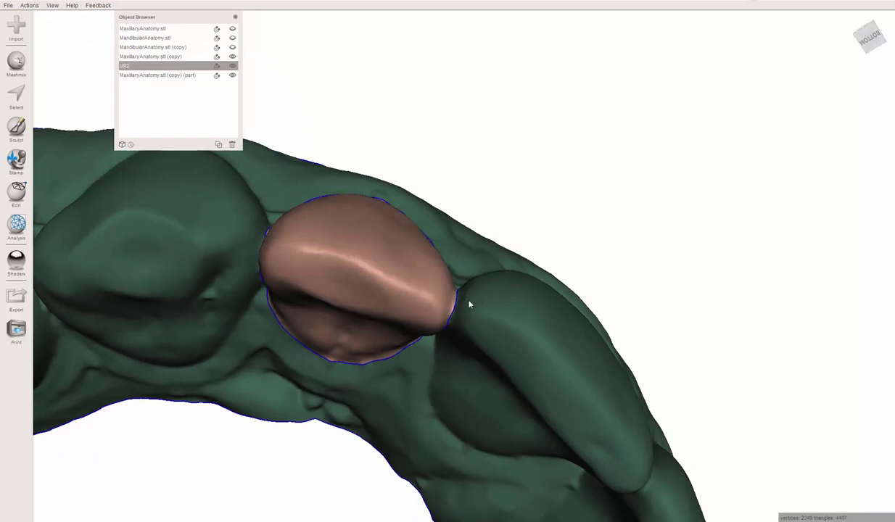
# - Transform UR2 with about -7.2 degrees of Y rotation and a shift of about 0.04 mm in X and 0.12 mm in Z
pyautogui.press('t')
pyautogui.moveTo(606, 272); pyautogui.dragTo(595, 238, button='right')
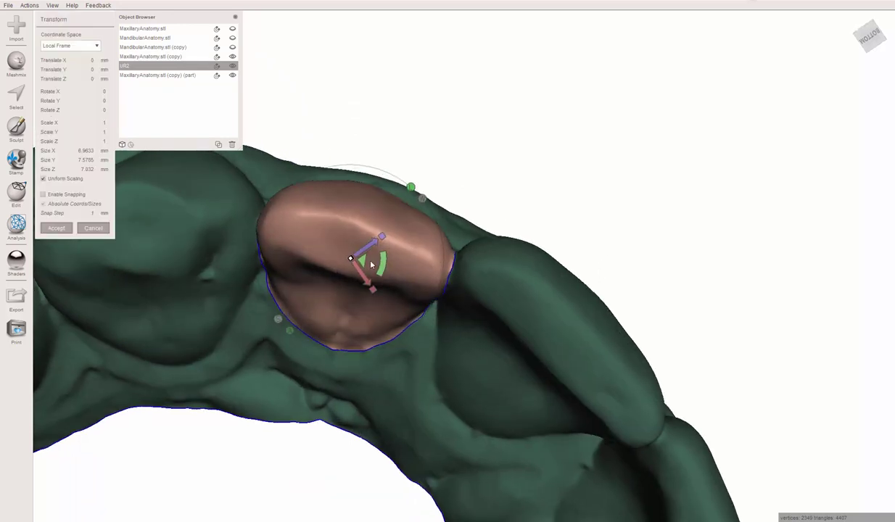
pyautogui.moveTo(371, 265)
pyautogui.mouseDown()
pyautogui.moveTo(386, 262)
pyautogui.moveTo(366, 260)
pyautogui.mouseUp()
pyautogui.moveTo(441, 151)
pyautogui.mouseDown(button='right')
pyautogui.moveTo(451, 146)
pyautogui.moveTo(451, 157)
pyautogui.mouseUp(button='right')
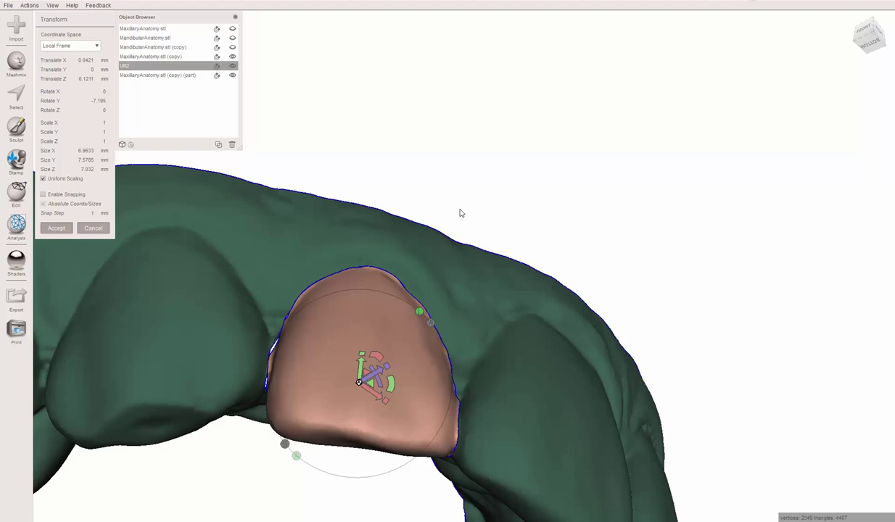
pyautogui.moveTo(460, 212)
pyautogui.mouseDown(button='right')
pyautogui.moveTo(378, 245)
pyautogui.moveTo(389, 135)
pyautogui.mouseUp(button='right')
pyautogui.moveTo(441, 199); pyautogui.dragTo(464, 167, button='right')
pyautogui.moveTo(496, 211); pyautogui.dragTo(444, 144, button='right')
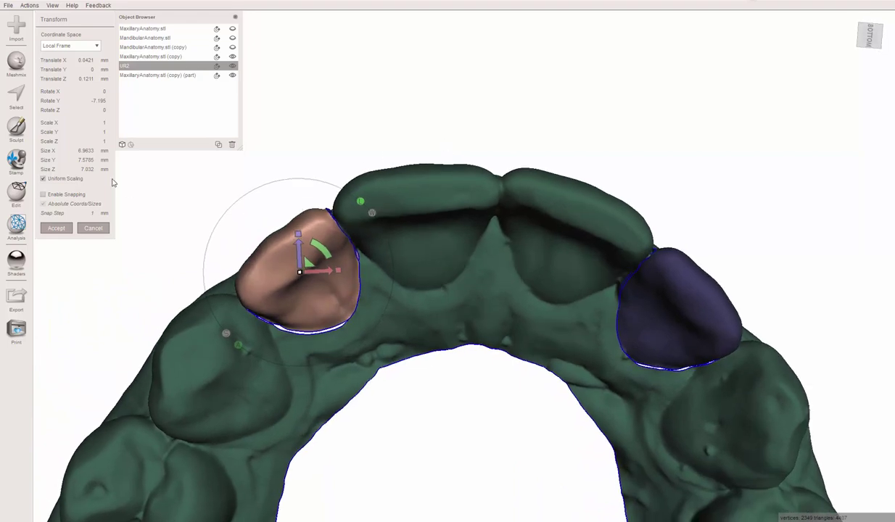
pyautogui.click(57, 228)
# - Rename the separated upper left lateral incisor as UL2 and show the original maxillary scan in place of its copy
pyautogui.moveTo(524, 146); pyautogui.dragTo(477, 174, button='right')
pyautogui.moveTo(425, 211); pyautogui.dragTo(417, 163, button='right')
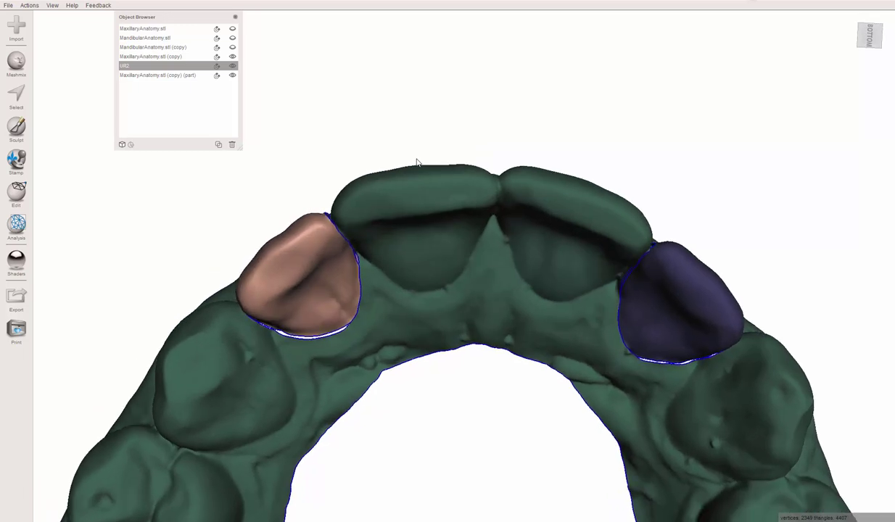
pyautogui.keyDown('shift'); pyautogui.click(227, 75); pyautogui.keyUp('shift')
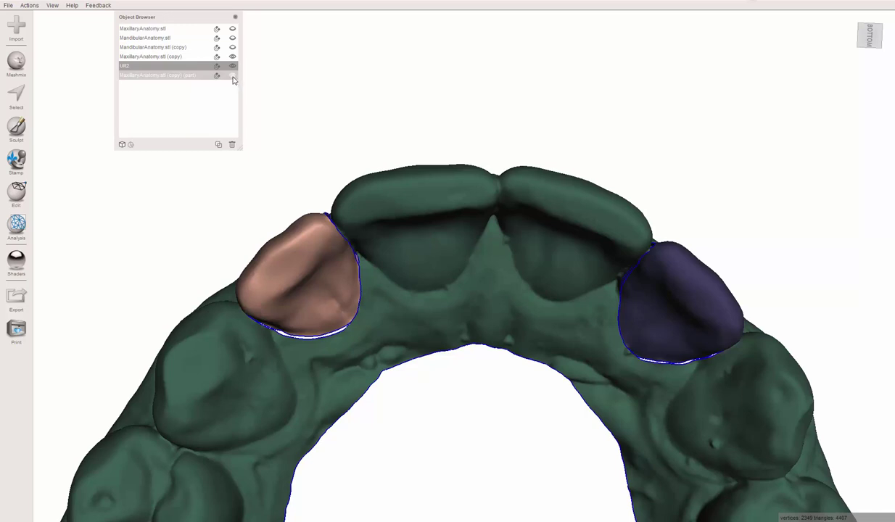
pyautogui.click(232, 78)
pyautogui.click(233, 77)
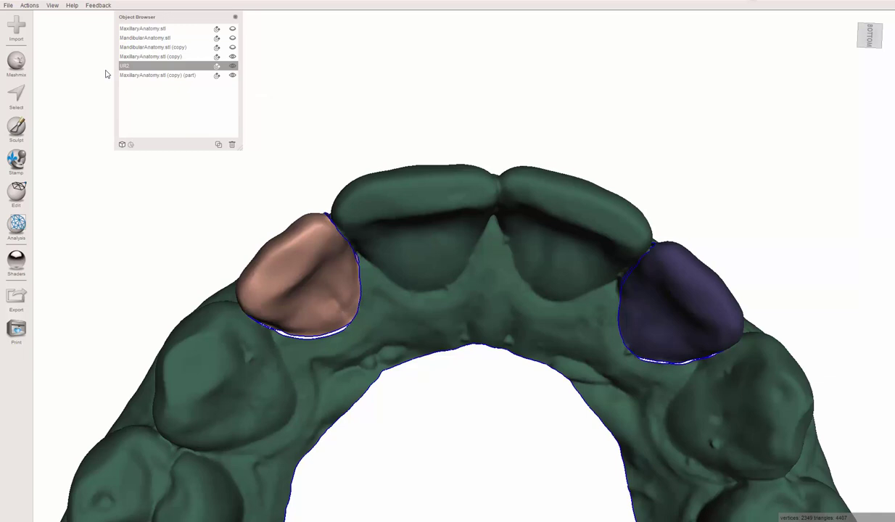
pyautogui.doubleClick(140, 76)
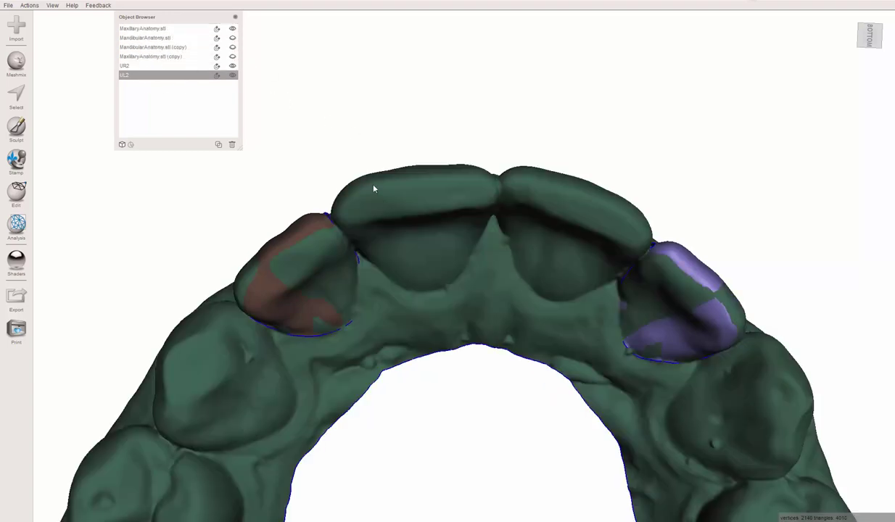
# - Examine from the facial side where the repositioned lateral incisors stand out from the original maxillary scan
pyautogui.moveTo(370, 185)
pyautogui.mouseDown(button='right')
pyautogui.moveTo(456, 341)
pyautogui.moveTo(406, 161)
pyautogui.moveTo(345, 135)
pyautogui.moveTo(347, 163)
pyautogui.moveTo(292, 256)
pyautogui.moveTo(360, 294)
pyautogui.moveTo(431, 274)
pyautogui.moveTo(409, 132)
pyautogui.moveTo(435, 253)
pyautogui.moveTo(436, 262)
pyautogui.moveTo(336, 268)
pyautogui.moveTo(324, 339)
pyautogui.moveTo(329, 367)
pyautogui.moveTo(349, 372)
pyautogui.moveTo(366, 185)
pyautogui.mouseUp(button='right')
pyautogui.scroll(4, 350, 340)
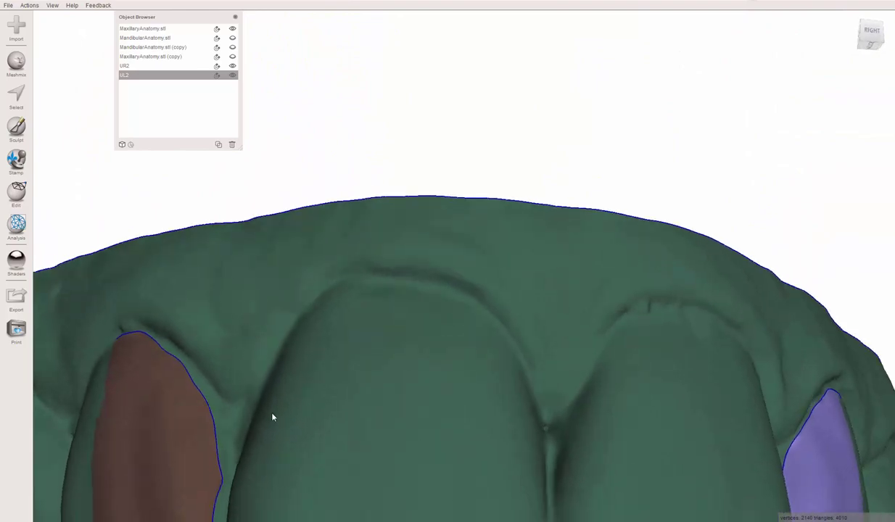
pyautogui.scroll(3, 214, 415)
pyautogui.moveTo(214, 415); pyautogui.dragTo(251, 521, button='right')
pyautogui.moveTo(255, 396); pyautogui.dragTo(500, 232, button='right')
pyautogui.scroll(2, 412, 253)
pyautogui.scroll(-3, 412, 253)
pyautogui.scroll(2, 430, 301)
# - Set UR2 as a projection target over the original maxillary scan
pyautogui.click(366, 351)
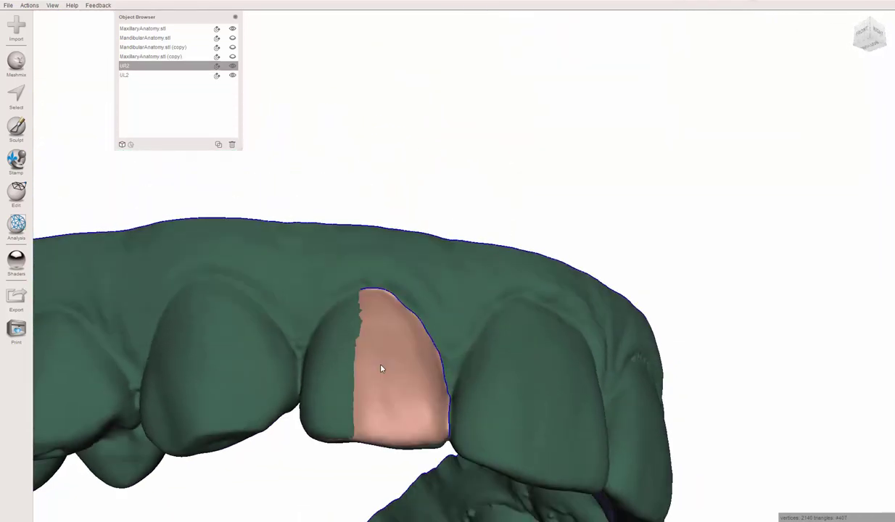
pyautogui.click(218, 67)
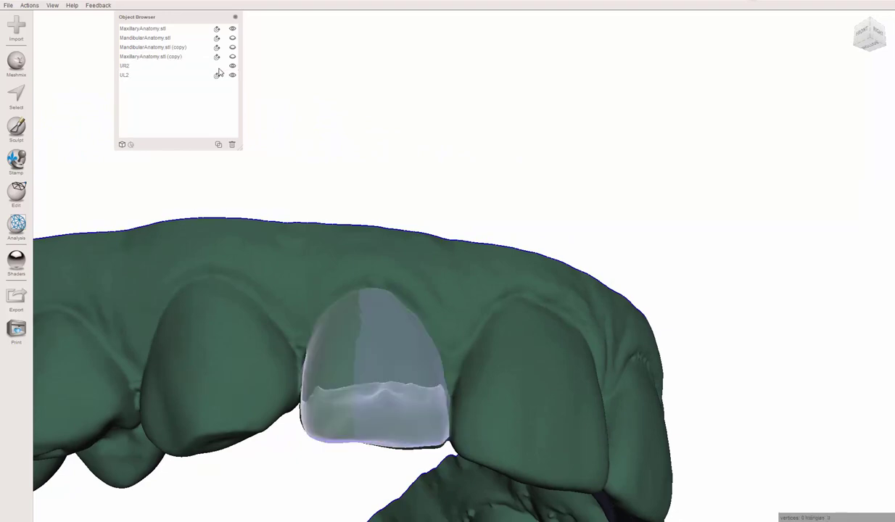
pyautogui.moveTo(624, 209); pyautogui.dragTo(525, 231, button='right')
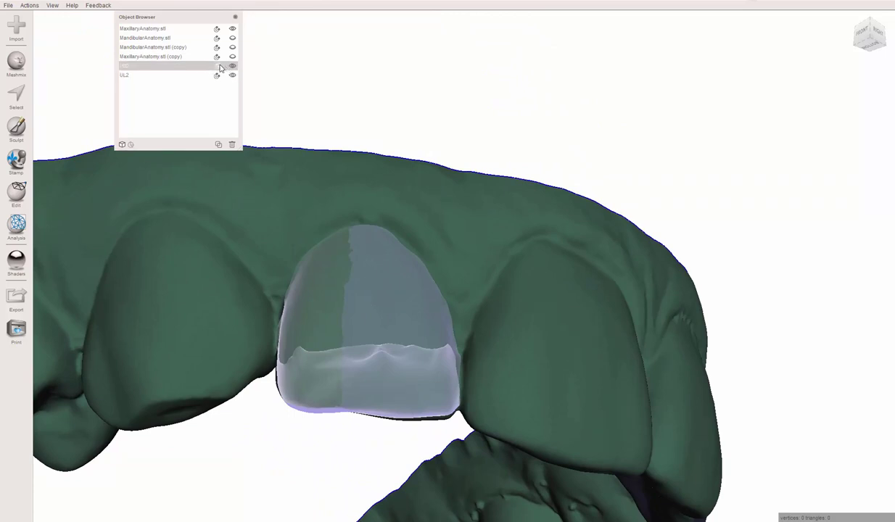
pyautogui.click(220, 67)
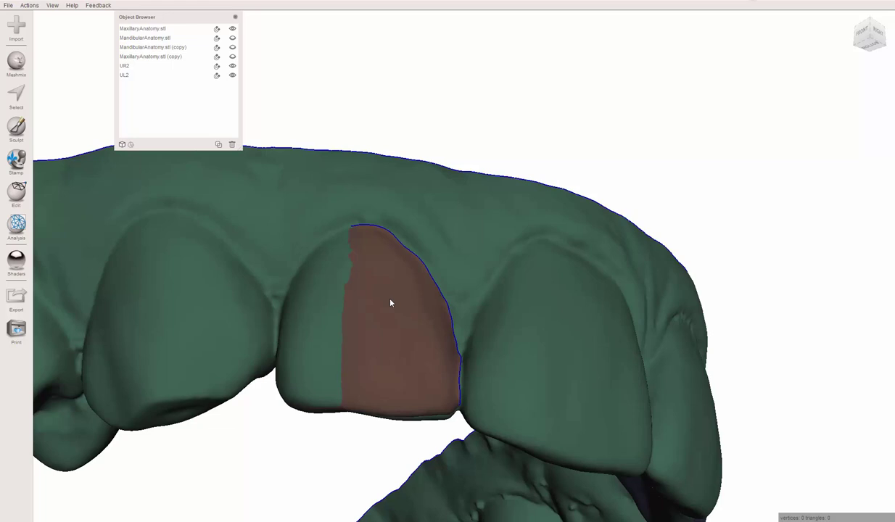
pyautogui.click(216, 66)
pyautogui.moveTo(377, 131); pyautogui.dragTo(386, 152, button='right')
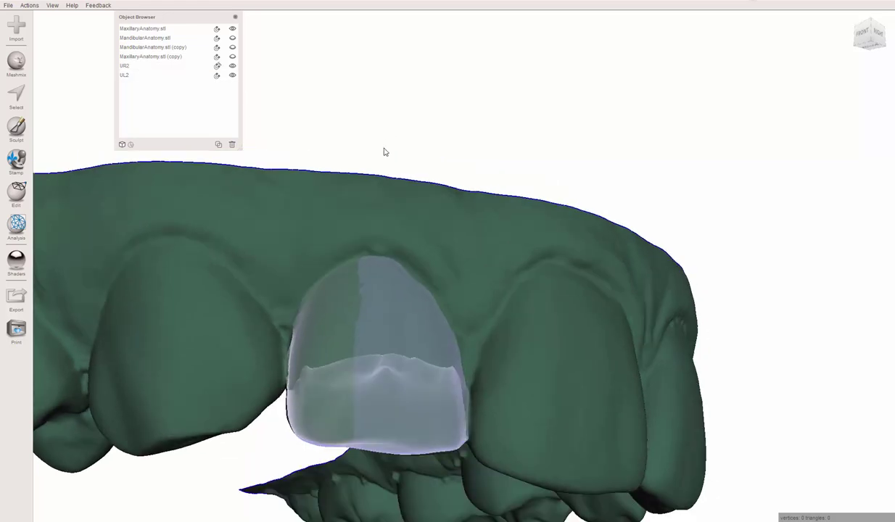
pyautogui.moveTo(427, 310); pyautogui.dragTo(391, 247, button='middle')
pyautogui.scroll(2, 394, 243)
pyautogui.moveTo(393, 242); pyautogui.dragTo(306, 202, button='right')
# - Make MaxillaryAnatomy.stl the active object and set up sculpting with the Attract brush at size 24
pyautogui.click(14, 129)
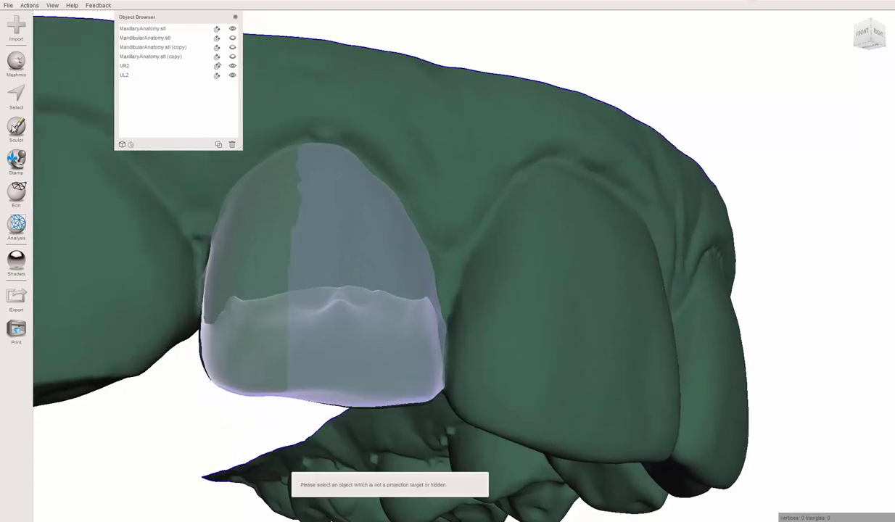
pyautogui.click(404, 137)
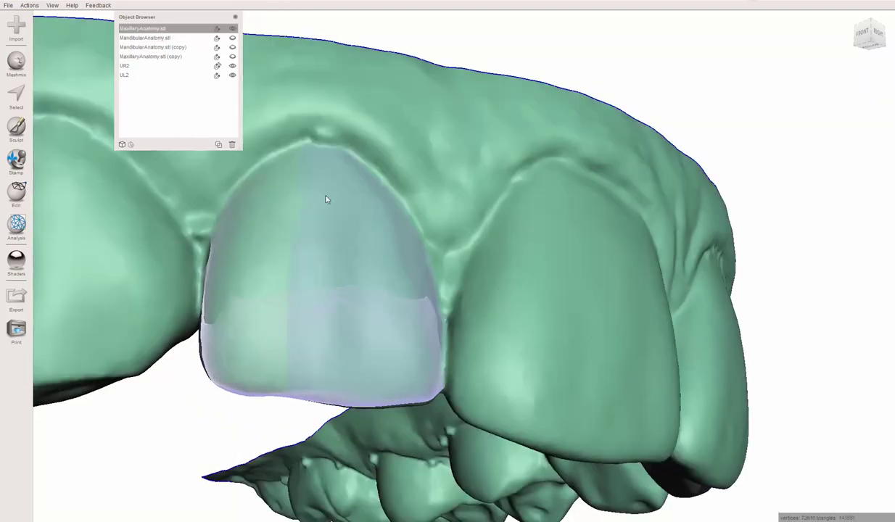
pyautogui.click(15, 128)
pyautogui.click(53, 47)
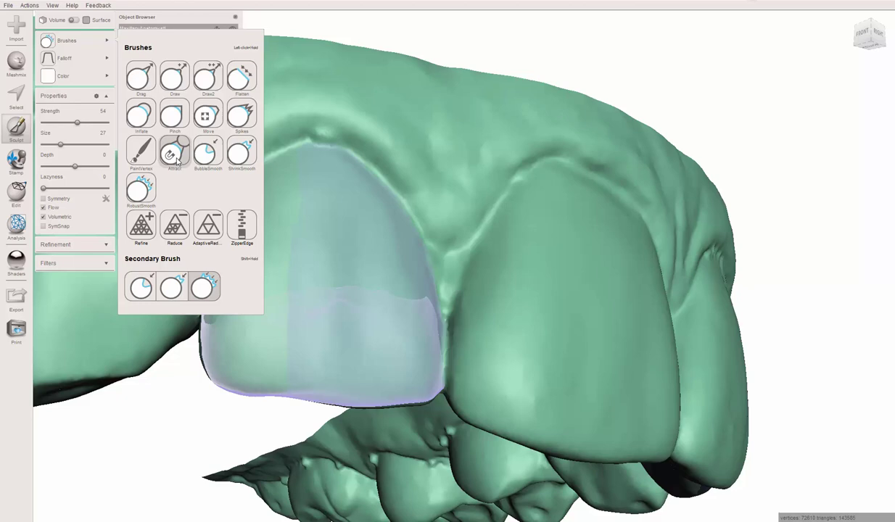
pyautogui.click(177, 154)
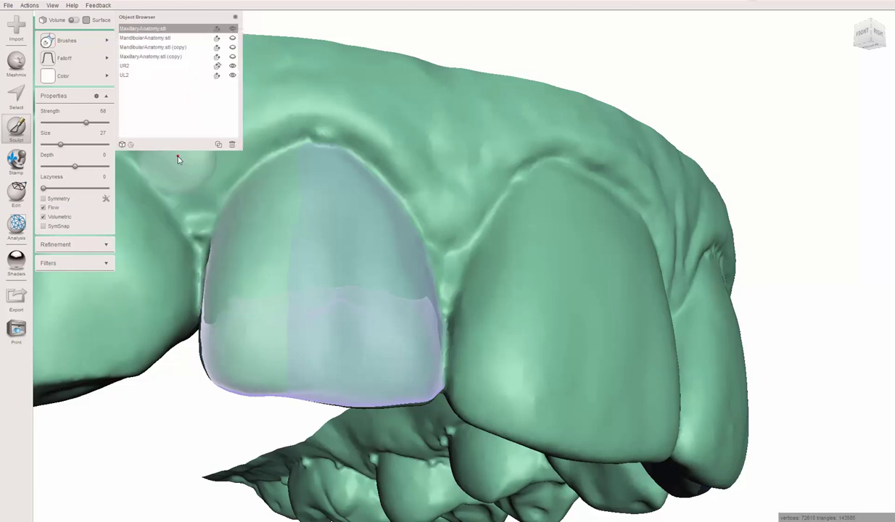
pyautogui.moveTo(52, 78)
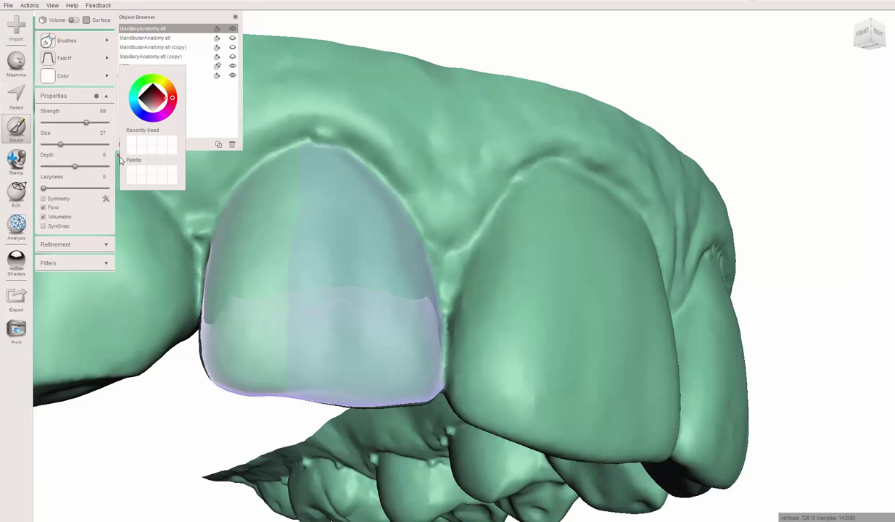
pyautogui.moveTo(66, 144); pyautogui.dragTo(59, 144)
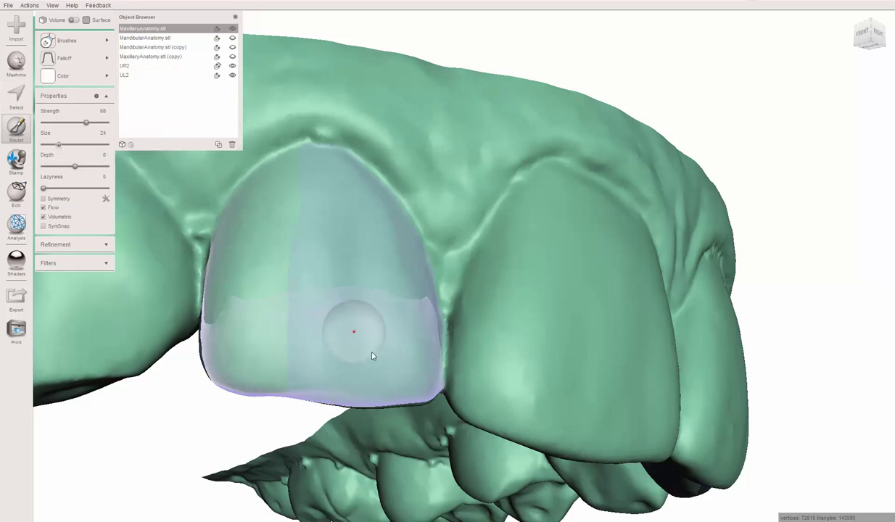
# - Sculpt the facial surface of the scan's upper right lateral incisor onto the UR2 target with the Attract brush
pyautogui.moveTo(388, 331)
pyautogui.mouseDown()
pyautogui.moveTo(410, 348)
pyautogui.moveTo(413, 277)
pyautogui.mouseUp()
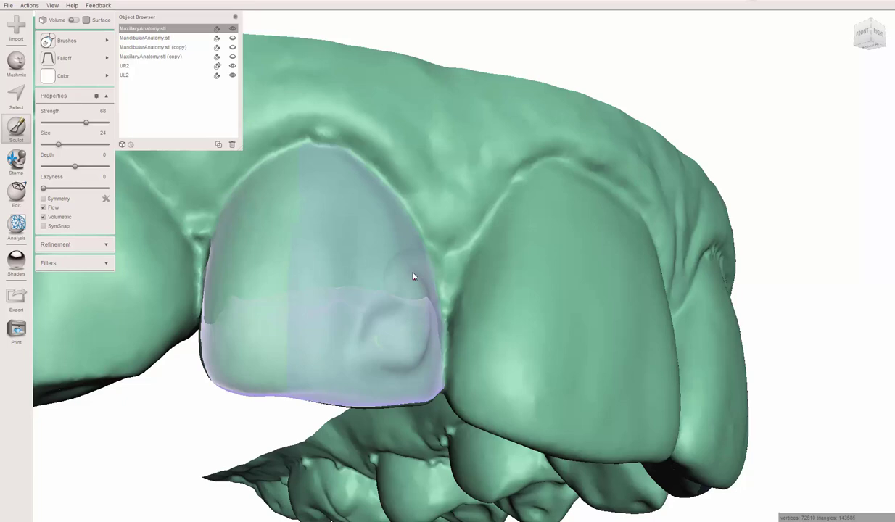
pyautogui.moveTo(416, 344)
pyautogui.mouseDown()
pyautogui.moveTo(424, 305)
pyautogui.moveTo(386, 232)
pyautogui.mouseUp()
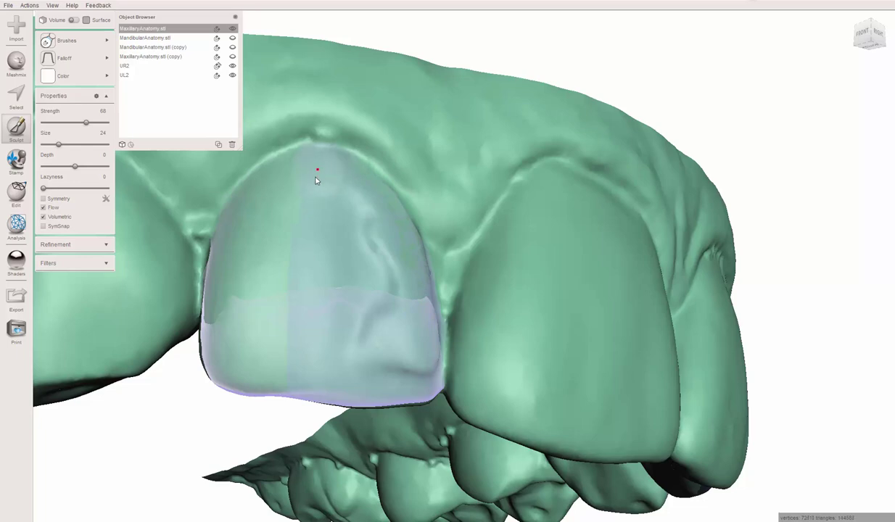
pyautogui.moveTo(315, 177)
pyautogui.mouseDown()
pyautogui.moveTo(312, 359)
pyautogui.moveTo(338, 255)
pyautogui.moveTo(360, 244)
pyautogui.moveTo(359, 338)
pyautogui.moveTo(379, 357)
pyautogui.moveTo(329, 372)
pyautogui.moveTo(326, 382)
pyautogui.moveTo(395, 389)
pyautogui.moveTo(419, 379)
pyautogui.moveTo(419, 297)
pyautogui.moveTo(384, 273)
pyautogui.moveTo(387, 298)
pyautogui.moveTo(428, 310)
pyautogui.moveTo(409, 257)
pyautogui.mouseUp()
pyautogui.moveTo(381, 204)
pyautogui.mouseDown()
pyautogui.moveTo(356, 179)
pyautogui.moveTo(344, 255)
pyautogui.mouseUp()
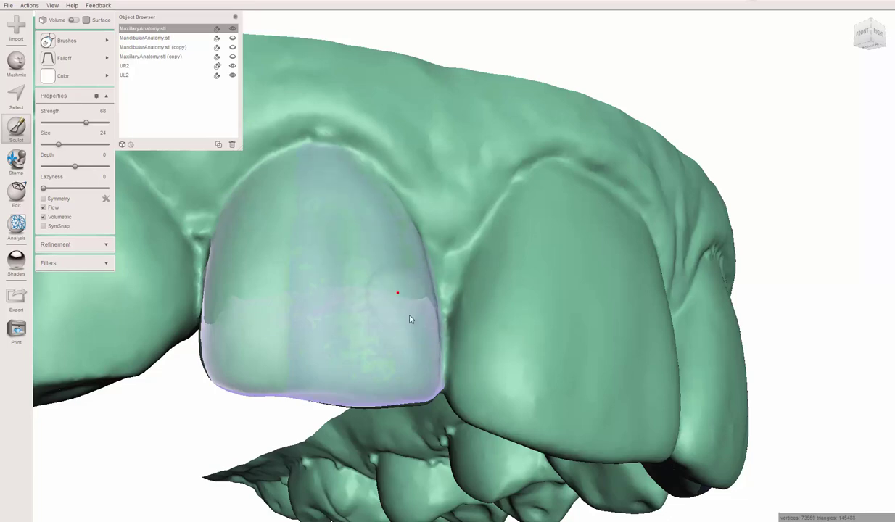
pyautogui.moveTo(426, 326)
pyautogui.mouseDown(button='right')
pyautogui.moveTo(436, 227)
pyautogui.moveTo(453, 281)
pyautogui.moveTo(373, 377)
pyautogui.moveTo(349, 373)
pyautogui.moveTo(349, 321)
pyautogui.moveTo(405, 267)
pyautogui.moveTo(448, 304)
pyautogui.moveTo(454, 325)
pyautogui.moveTo(426, 351)
pyautogui.moveTo(458, 358)
pyautogui.moveTo(441, 326)
pyautogui.mouseUp(button='right')
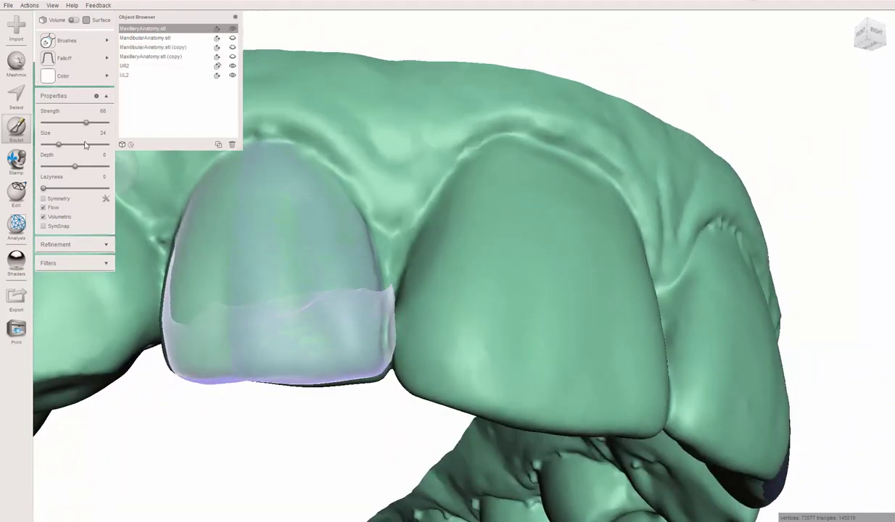
pyautogui.click(87, 36)
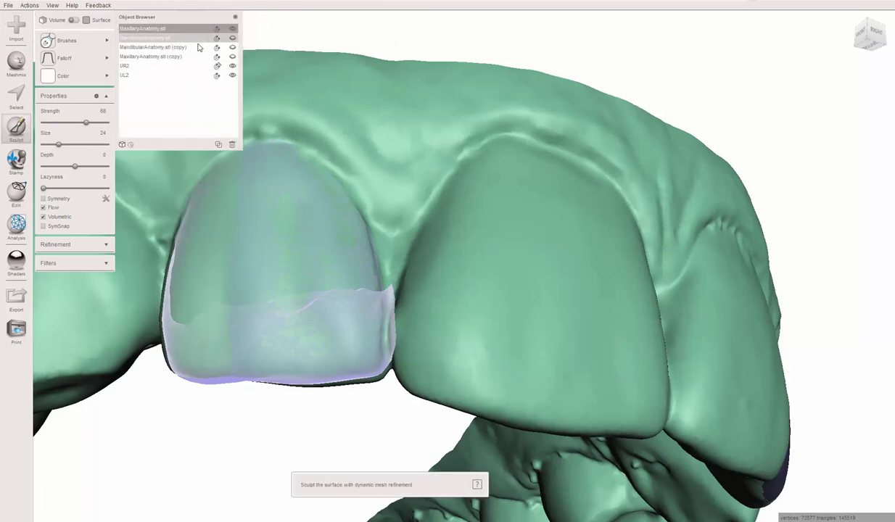
pyautogui.click(48, 75)
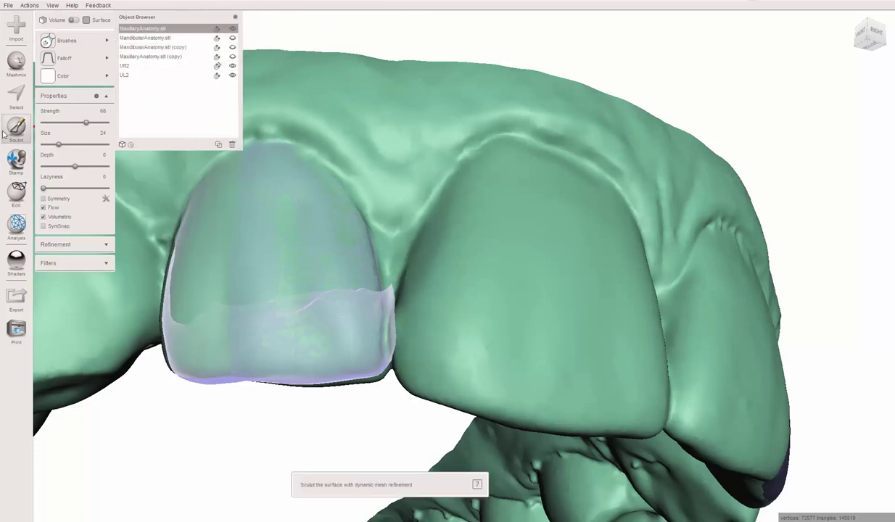
pyautogui.press('Escape')
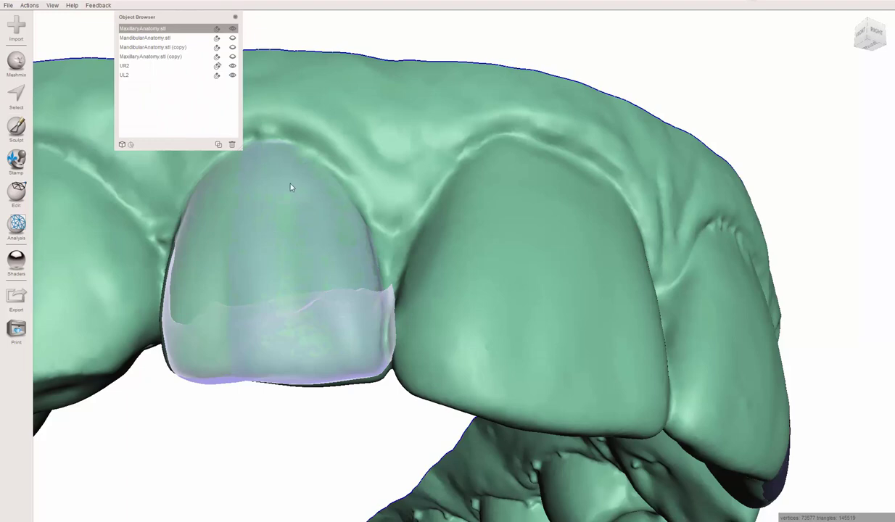
# - Clear UR2's projection target setting and compare the sculpted scan with UR2 hidden and shown from the biting-edge side
pyautogui.click(232, 67)
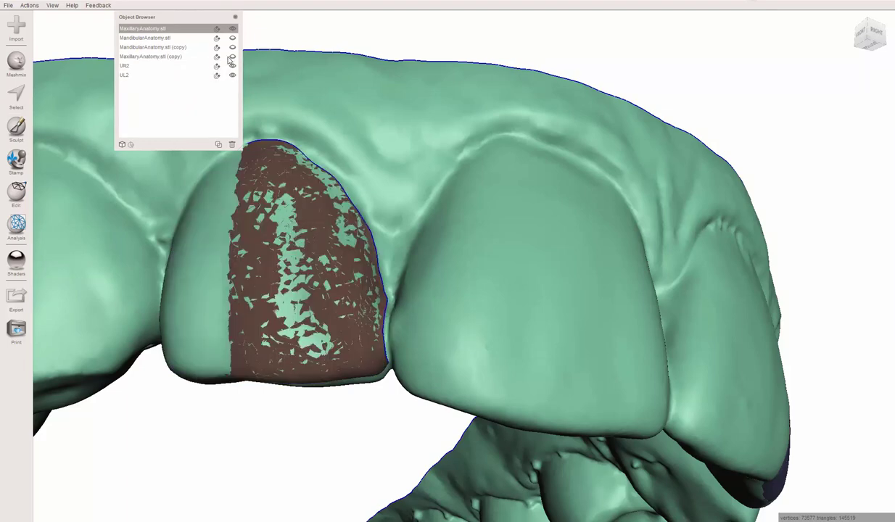
pyautogui.click(232, 66)
pyautogui.moveTo(436, 239); pyautogui.dragTo(482, 218, button='right')
pyautogui.moveTo(441, 132); pyautogui.dragTo(484, 165, button='middle')
pyautogui.moveTo(483, 161)
pyautogui.mouseDown(button='right')
pyautogui.moveTo(482, 168)
pyautogui.moveTo(475, 153)
pyautogui.mouseUp(button='right')
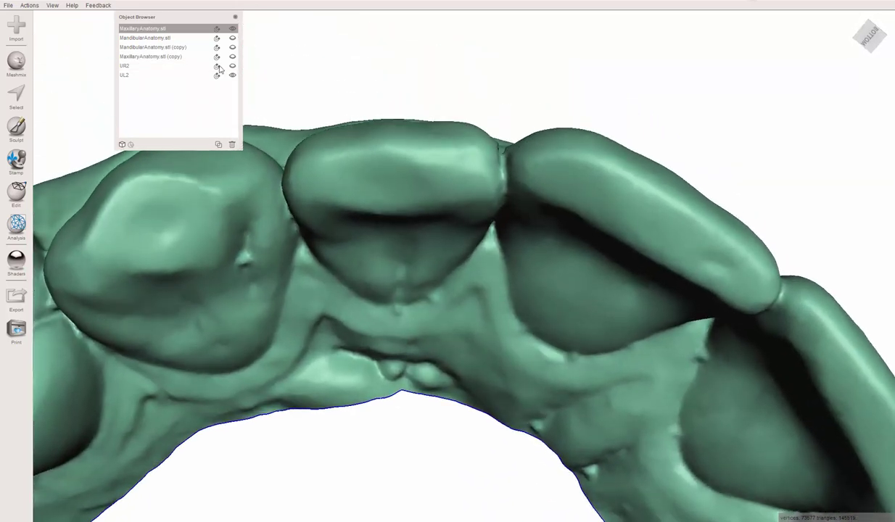
pyautogui.click(232, 67)
pyautogui.click(231, 68)
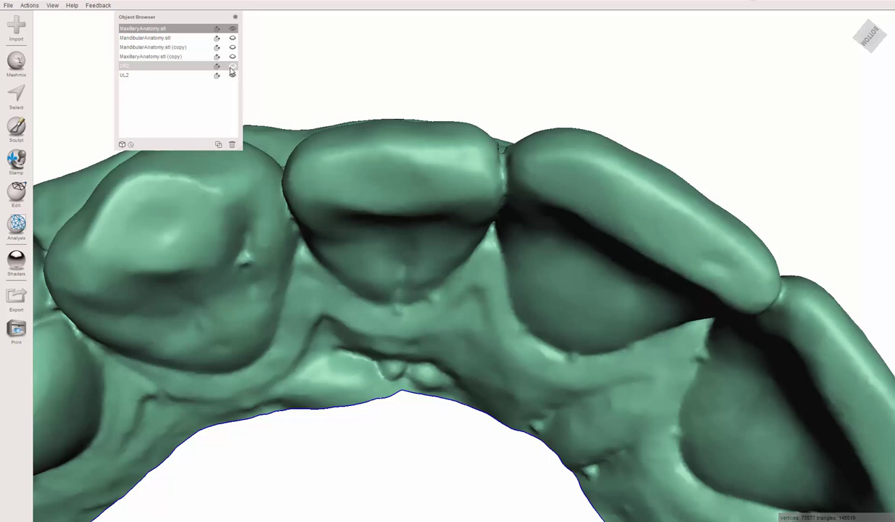
pyautogui.click(231, 67)
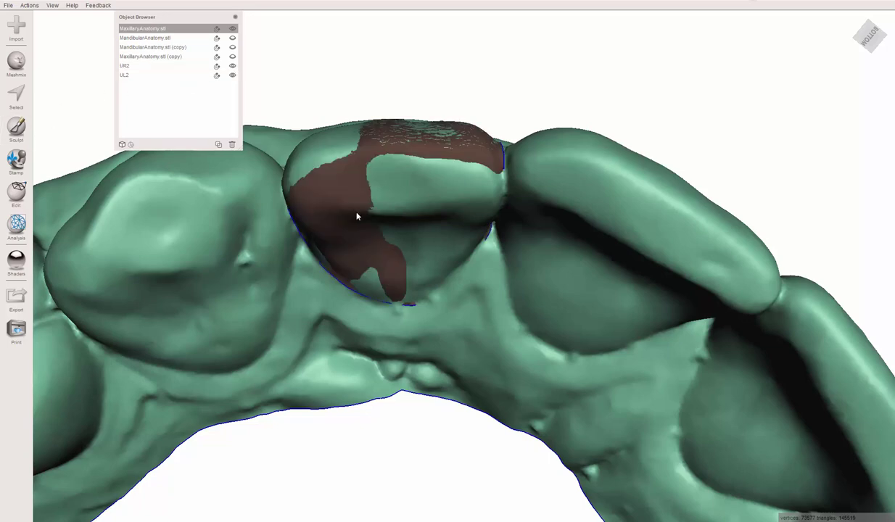
# - Set UR2 as the projection target again and make MaxillaryAnatomy.stl the active object, viewed from the tongue side
pyautogui.click(17, 126)
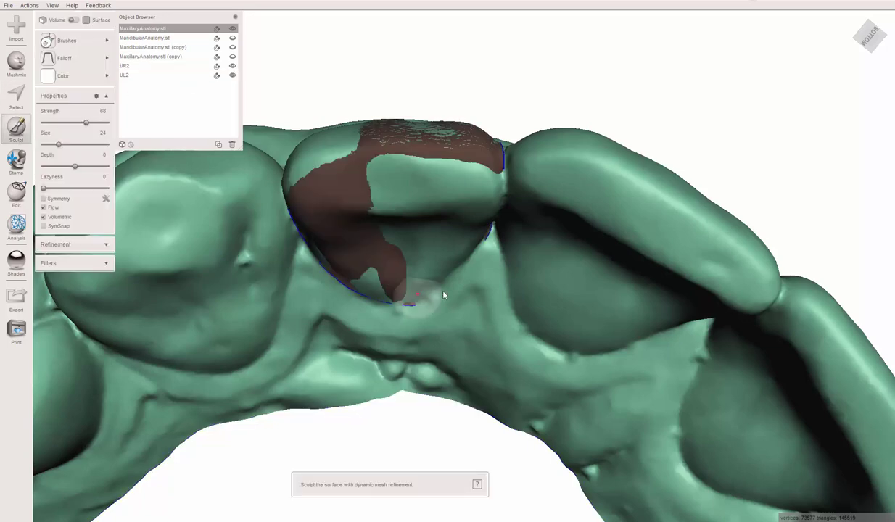
pyautogui.moveTo(427, 280)
pyautogui.mouseDown(button='right')
pyautogui.moveTo(407, 170)
pyautogui.moveTo(705, 248)
pyautogui.mouseUp(button='right')
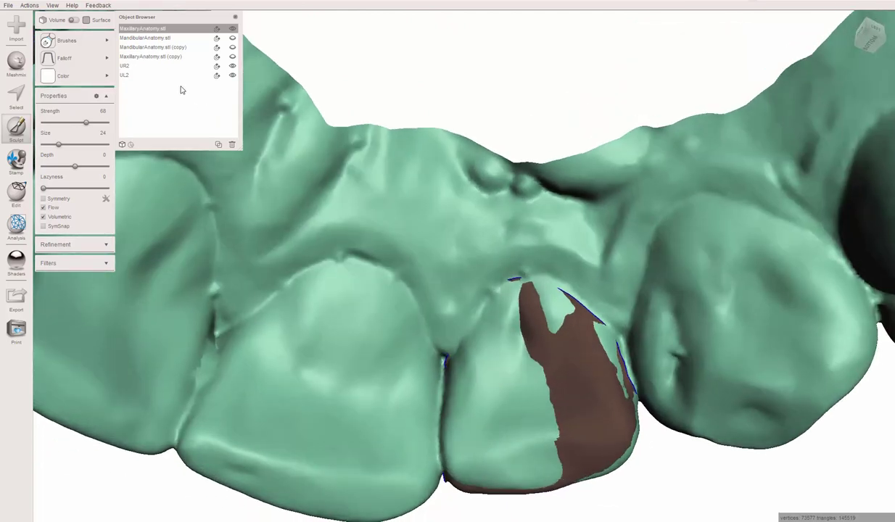
pyautogui.click(218, 66)
pyautogui.moveTo(403, 178); pyautogui.dragTo(362, 134, button='middle')
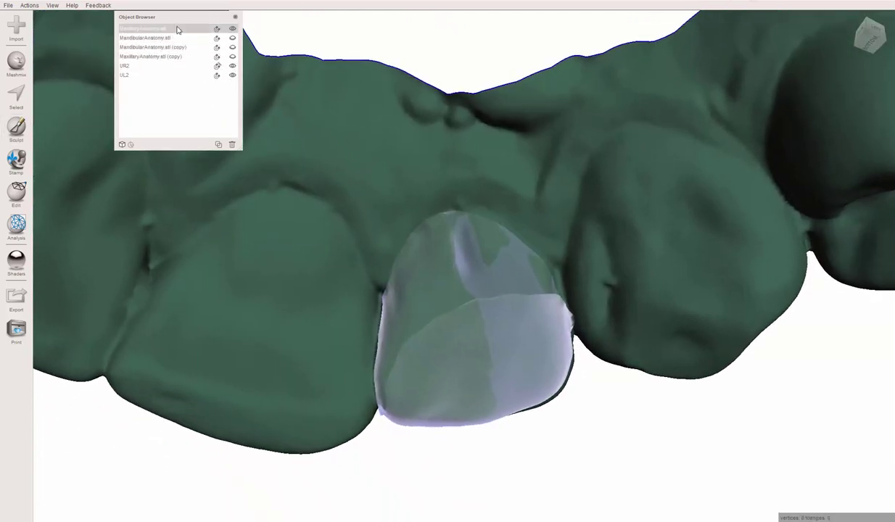
pyautogui.click(395, 189)
pyautogui.moveTo(505, 286); pyautogui.dragTo(476, 304, button='right')
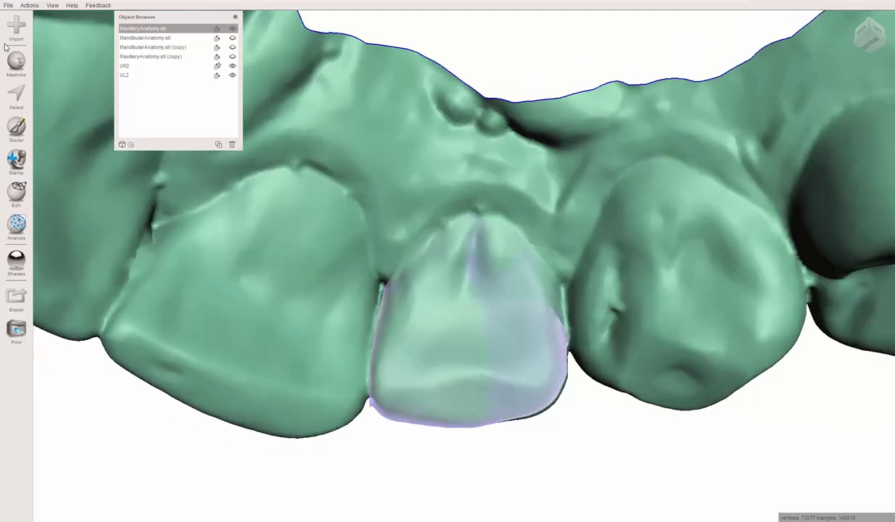
# - Sculpt the canine-side half of the upper right lateral incisor's tongue-side surface onto the UR2 target with the Attract brush
pyautogui.click(20, 127)
pyautogui.click(60, 44)
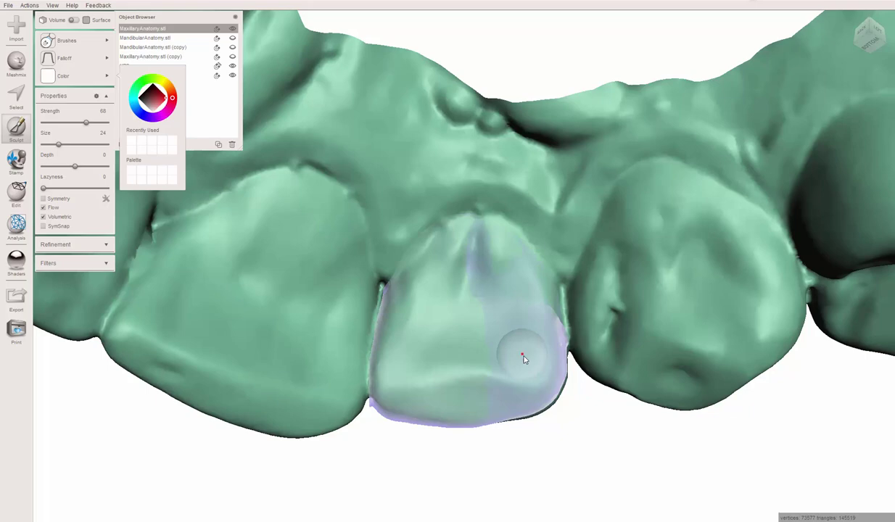
pyautogui.moveTo(522, 356); pyautogui.dragTo(510, 372, button='right')
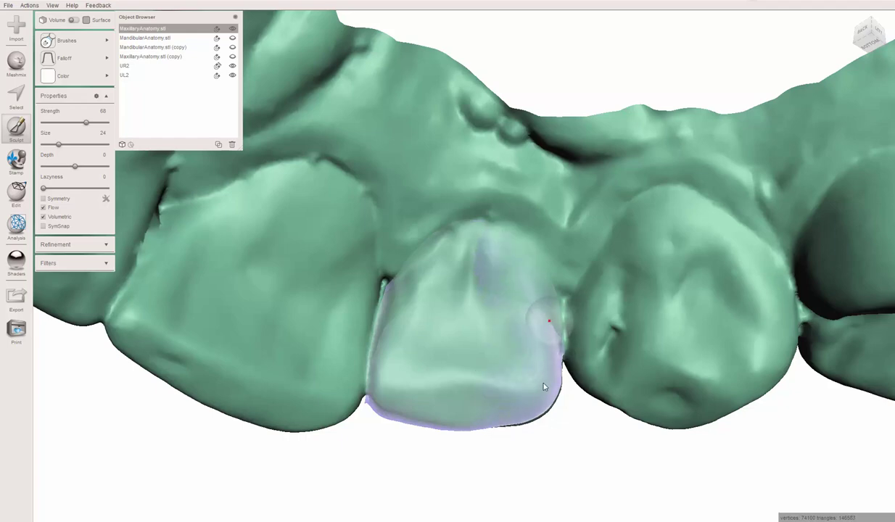
pyautogui.moveTo(537, 377); pyautogui.dragTo(227, 244, button='right')
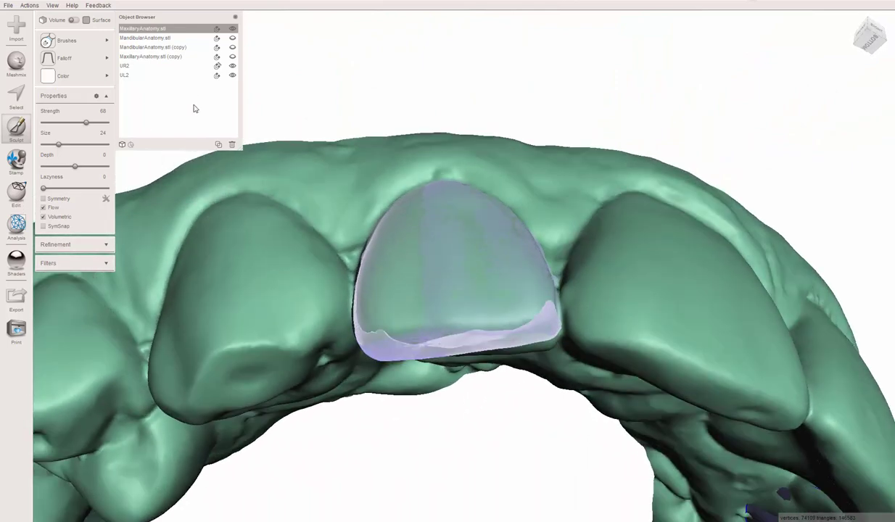
# - Clear UR2's projection target setting and compare the sculpted scan with UR2 hidden and shown from the facial and biting-edge sides
pyautogui.click(232, 66)
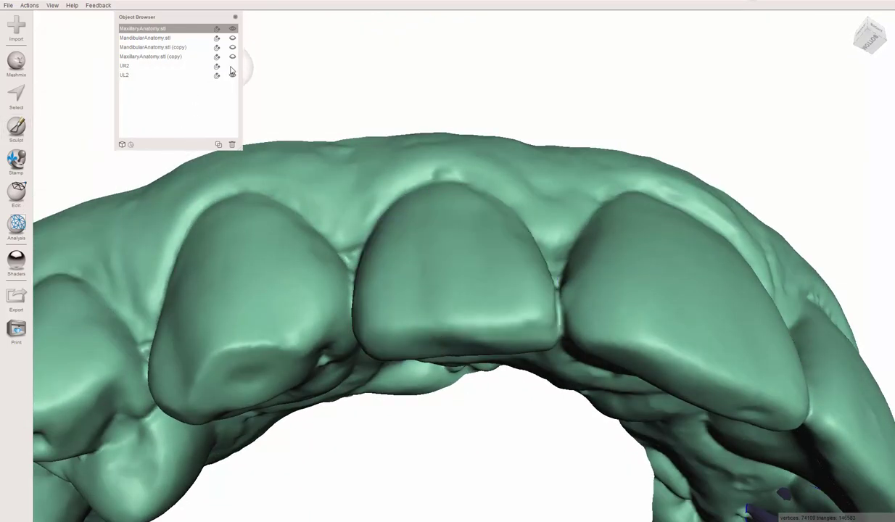
pyautogui.moveTo(378, 125); pyautogui.dragTo(388, 88, button='right')
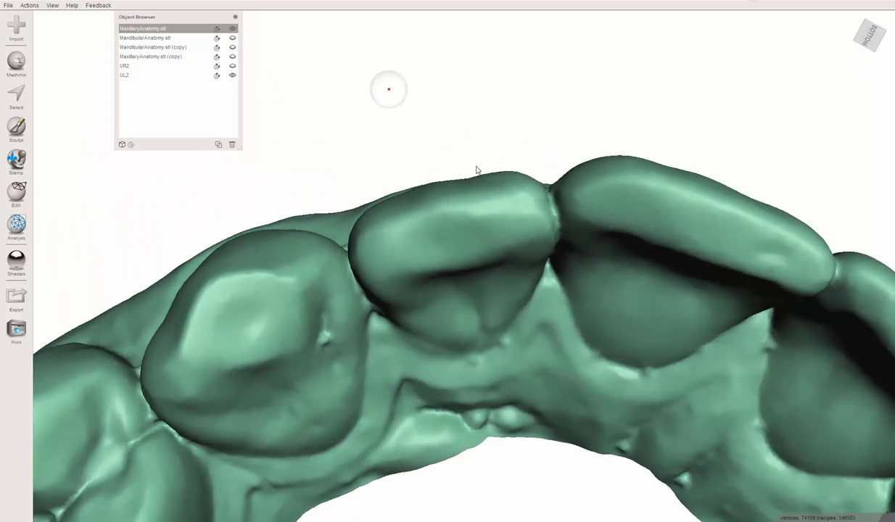
pyautogui.click(233, 76)
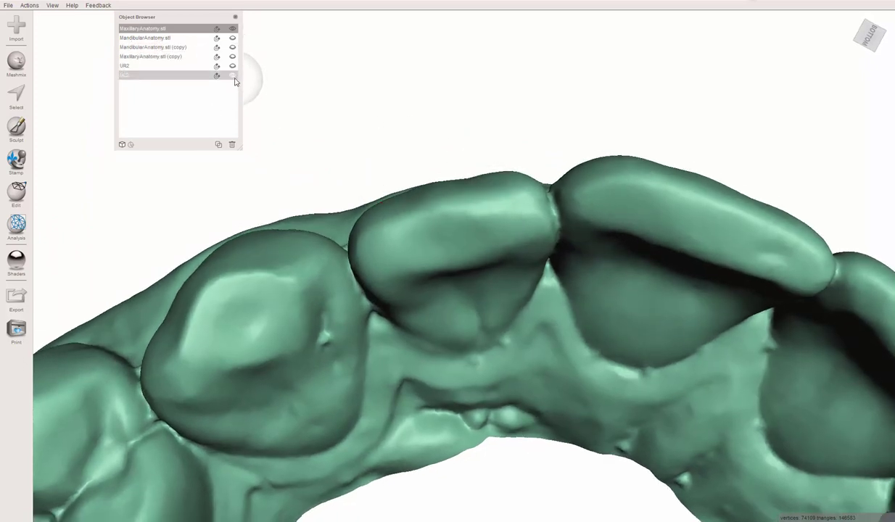
pyautogui.click(233, 67)
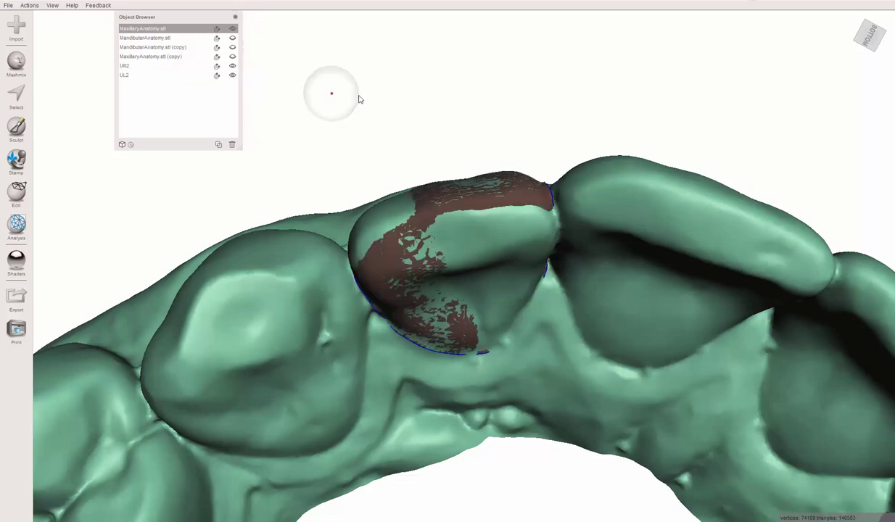
pyautogui.moveTo(360, 97); pyautogui.dragTo(319, 87, button='right')
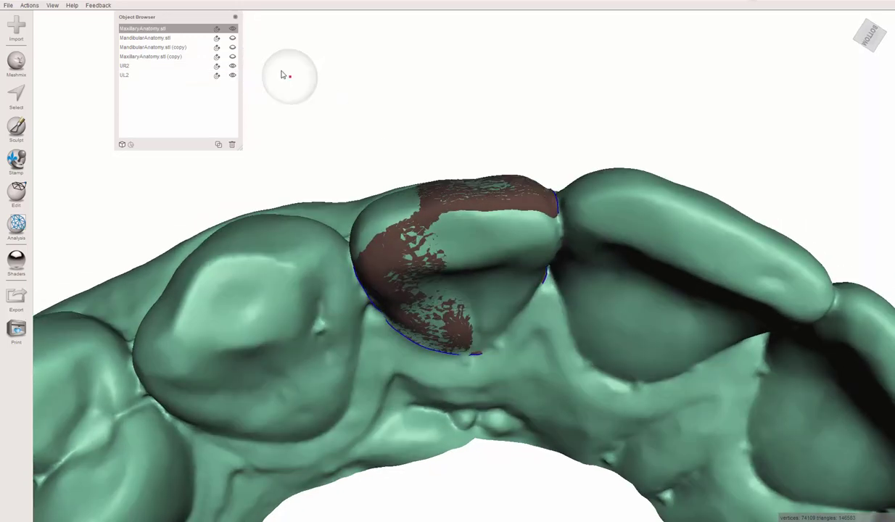
# - Make MaxillaryAnatomy.stl a see-through target to examine UR2 inside it up close, and clear that target setting again
pyautogui.click(216, 29)
pyautogui.moveTo(297, 88); pyautogui.dragTo(561, 53, button='right')
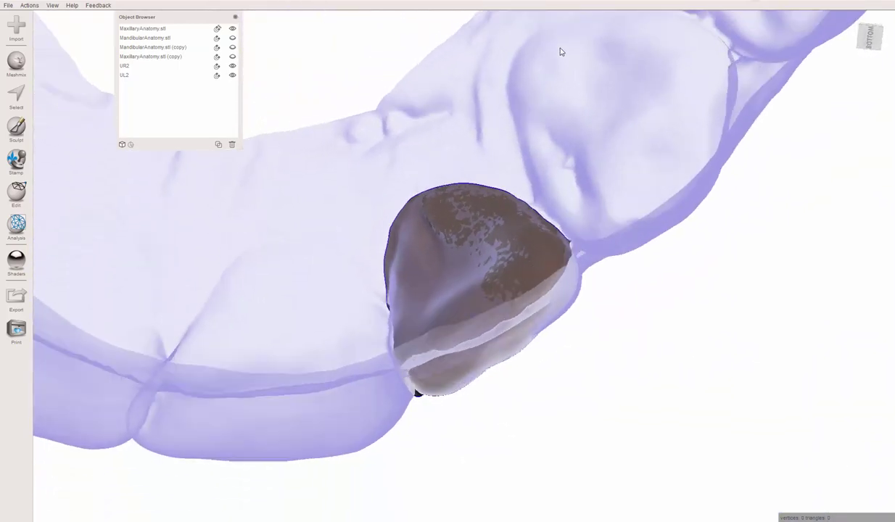
pyautogui.scroll(5, 573, 334)
pyautogui.moveTo(586, 342); pyautogui.dragTo(693, 289, button='right')
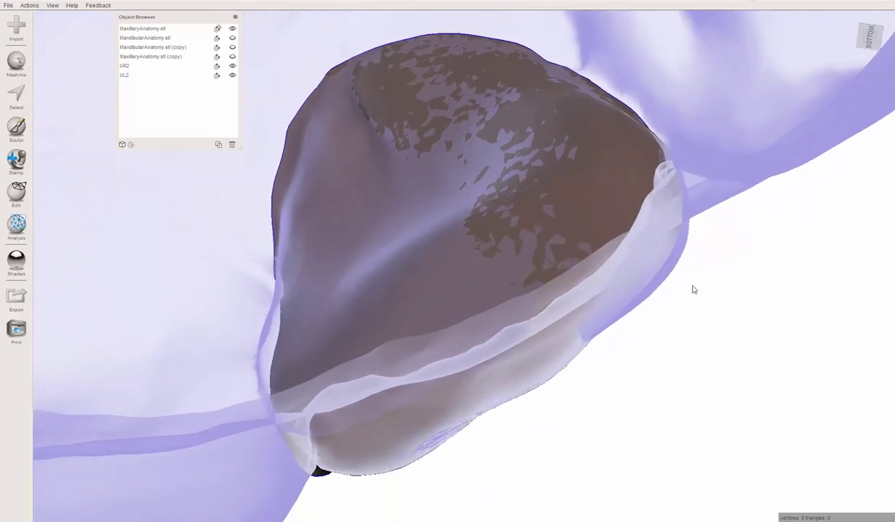
pyautogui.click(231, 29)
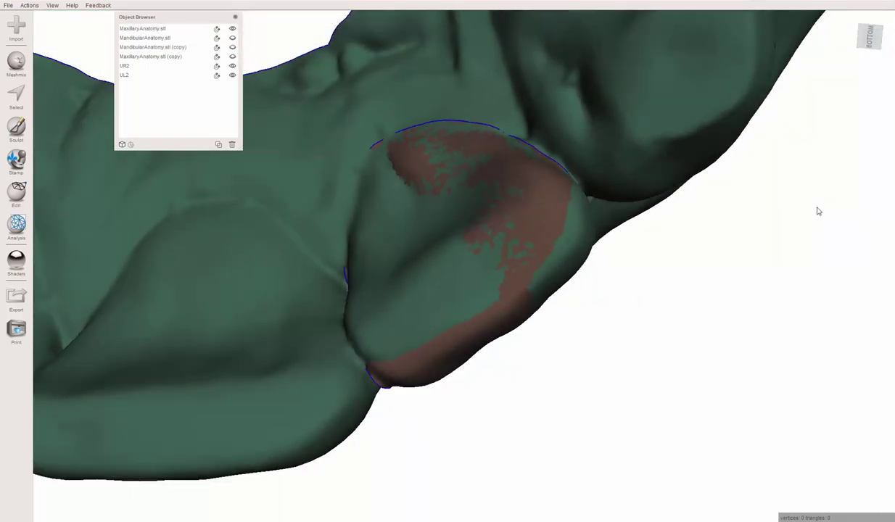
# - Hide UR2 and examine the sculpted upper right lateral incisor from the facial, biting-edge and tongue sides
pyautogui.moveTo(818, 211); pyautogui.dragTo(500, 193, button='right')
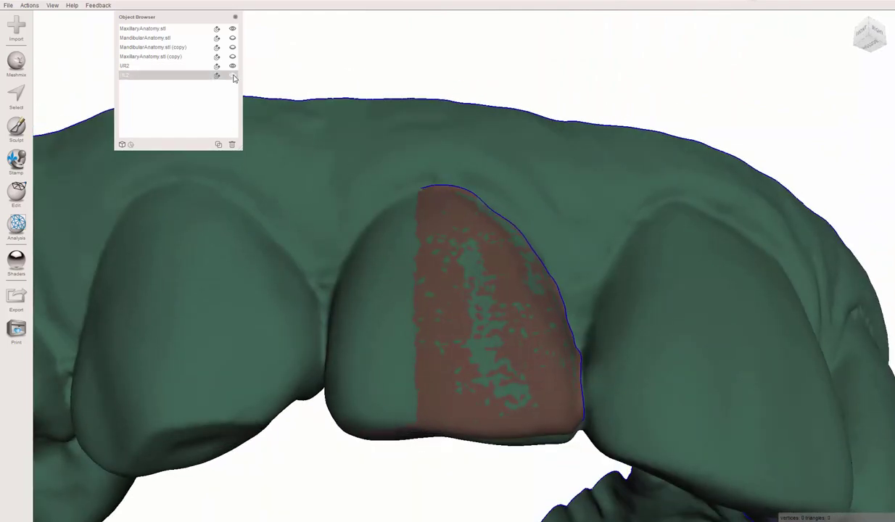
pyautogui.click(233, 75)
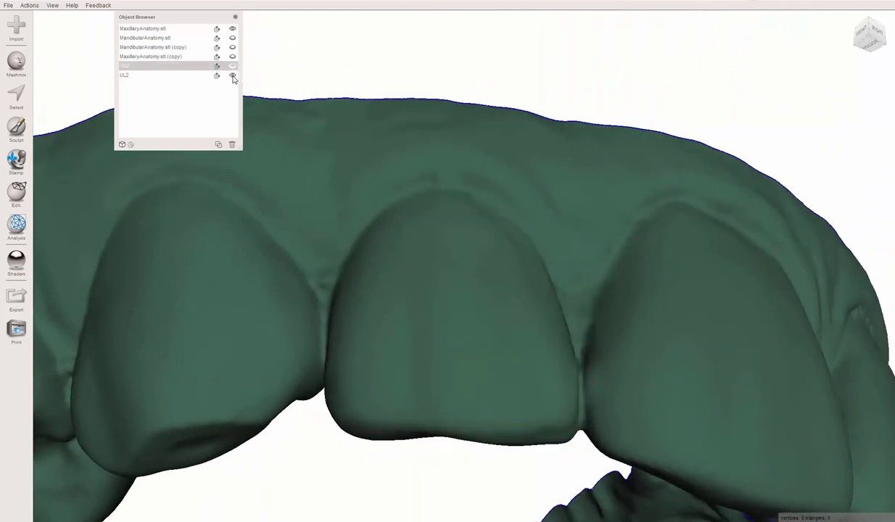
pyautogui.moveTo(508, 218); pyautogui.dragTo(524, 194, button='right')
pyautogui.moveTo(515, 319); pyautogui.dragTo(497, 333, button='right')
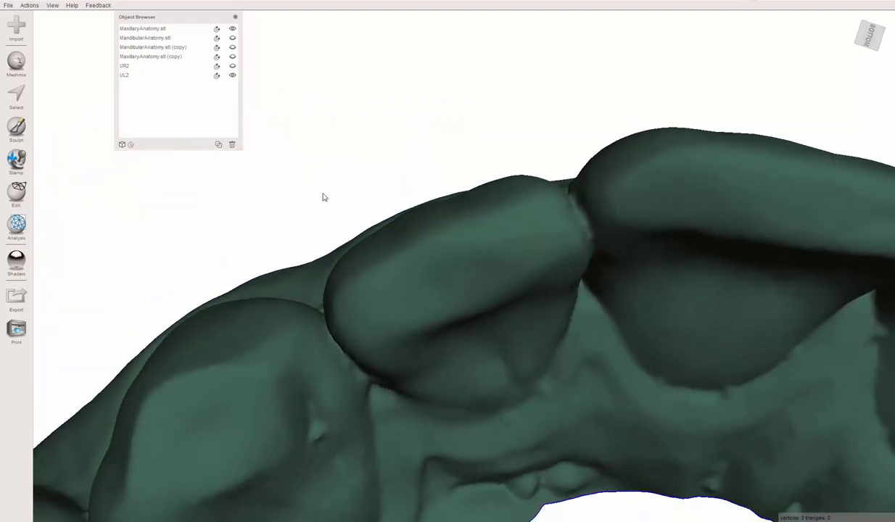
pyautogui.moveTo(324, 197); pyautogui.dragTo(360, 245, button='right')
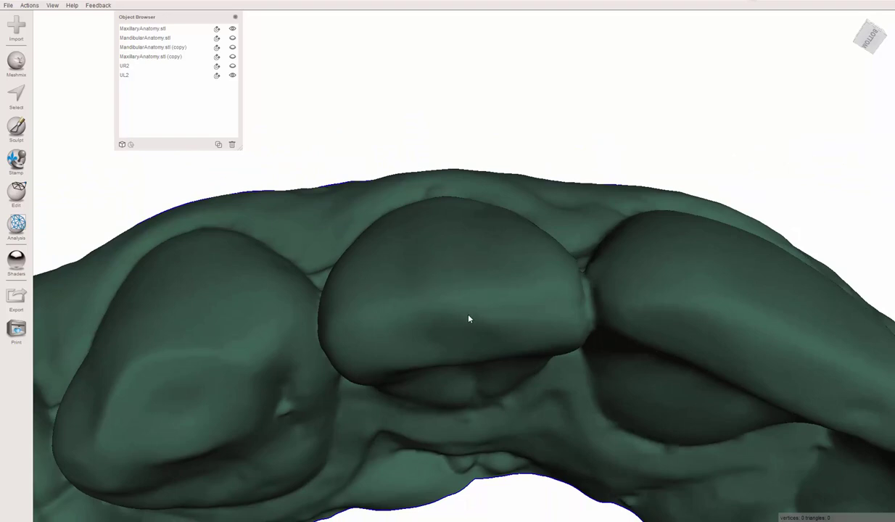
pyautogui.moveTo(469, 319); pyautogui.dragTo(471, 209, button='right')
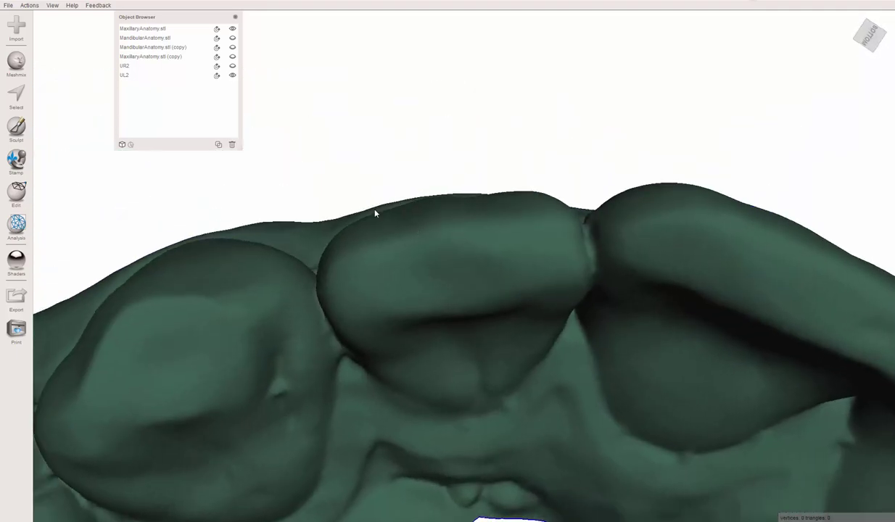
pyautogui.moveTo(480, 282); pyautogui.dragTo(467, 183, button='right')
pyautogui.moveTo(339, 189); pyautogui.dragTo(378, 145, button='right')
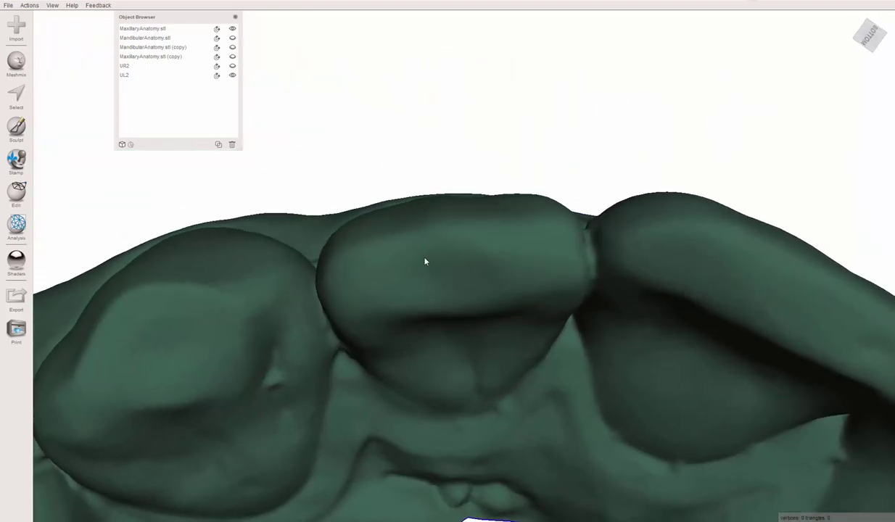
pyautogui.moveTo(426, 262)
pyautogui.mouseDown(button='right')
pyautogui.moveTo(507, 335)
pyautogui.moveTo(526, 276)
pyautogui.moveTo(467, 196)
pyautogui.moveTo(365, 196)
pyautogui.moveTo(446, 328)
pyautogui.moveTo(498, 338)
pyautogui.moveTo(479, 227)
pyautogui.moveTo(506, 175)
pyautogui.moveTo(436, 269)
pyautogui.mouseUp(button='right')
pyautogui.moveTo(541, 416); pyautogui.dragTo(468, 208, button='right')
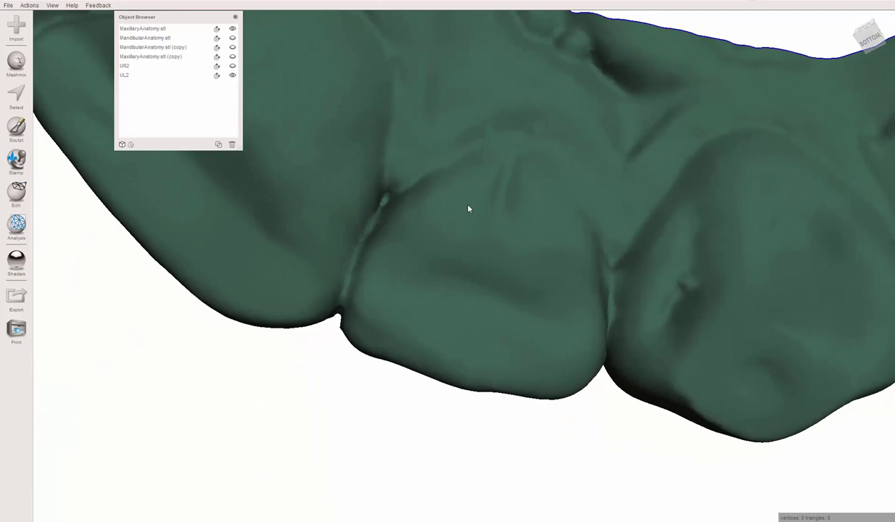
pyautogui.moveTo(417, 234); pyautogui.dragTo(515, 322, button='right')
pyautogui.moveTo(555, 136); pyautogui.dragTo(575, 154, button='right')
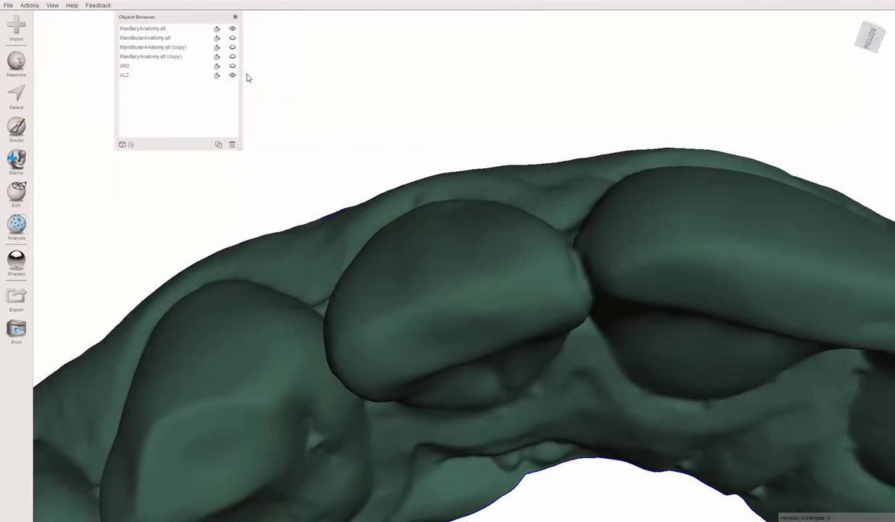
pyautogui.moveTo(247, 78); pyautogui.dragTo(334, 83, button='right')
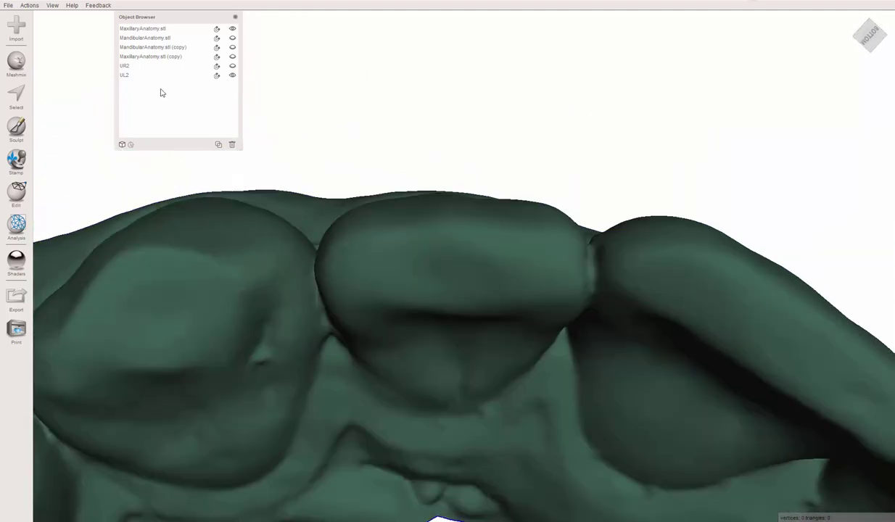
# - Show UR2, set it as the projection target, and make MaxillaryAnatomy.stl the active object
pyautogui.click(232, 68)
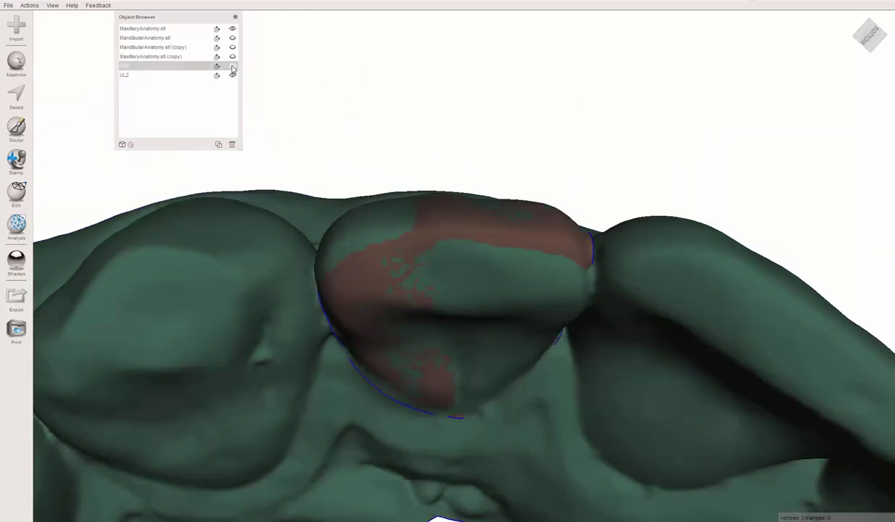
pyautogui.click(216, 66)
pyautogui.moveTo(276, 114); pyautogui.dragTo(361, 189, button='right')
pyautogui.scroll(-3, 354, 171)
pyautogui.moveTo(348, 153); pyautogui.dragTo(348, 168, button='right')
pyautogui.click(346, 168)
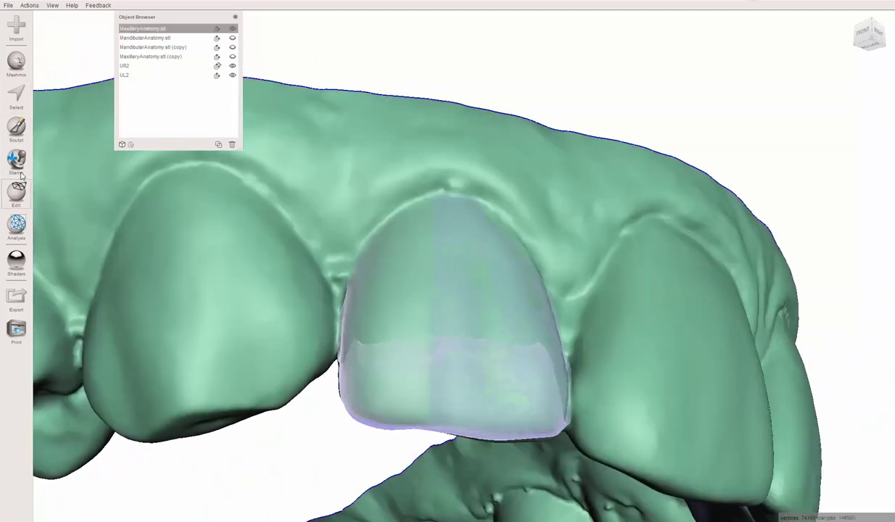
# - Sculpt the remaining facial, biting-edge and tongue-side surfaces of the upper right lateral incisor onto the UR2 target with the Attract brush
pyautogui.click(16, 127)
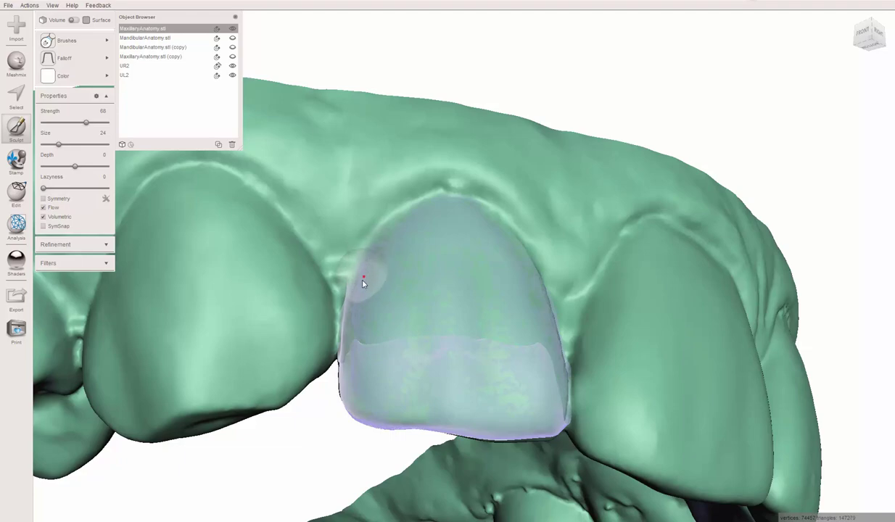
pyautogui.moveTo(397, 348)
pyautogui.mouseDown(button='right')
pyautogui.moveTo(486, 305)
pyautogui.moveTo(500, 235)
pyautogui.moveTo(639, 264)
pyautogui.moveTo(774, 251)
pyautogui.moveTo(475, 279)
pyautogui.moveTo(477, 298)
pyautogui.moveTo(411, 291)
pyautogui.moveTo(394, 301)
pyautogui.mouseUp(button='right')
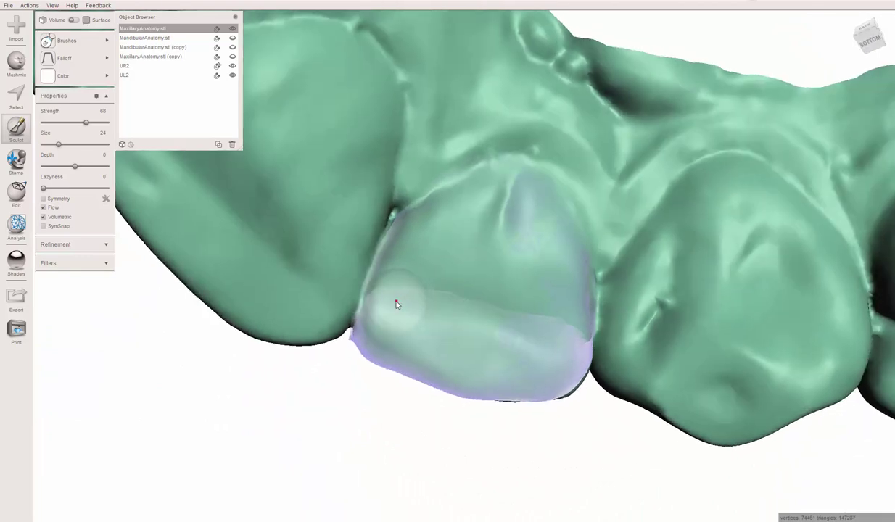
pyautogui.moveTo(405, 352)
pyautogui.mouseDown()
pyautogui.moveTo(420, 320)
pyautogui.moveTo(432, 351)
pyautogui.moveTo(506, 317)
pyautogui.moveTo(440, 261)
pyautogui.moveTo(474, 215)
pyautogui.moveTo(458, 271)
pyautogui.mouseUp()
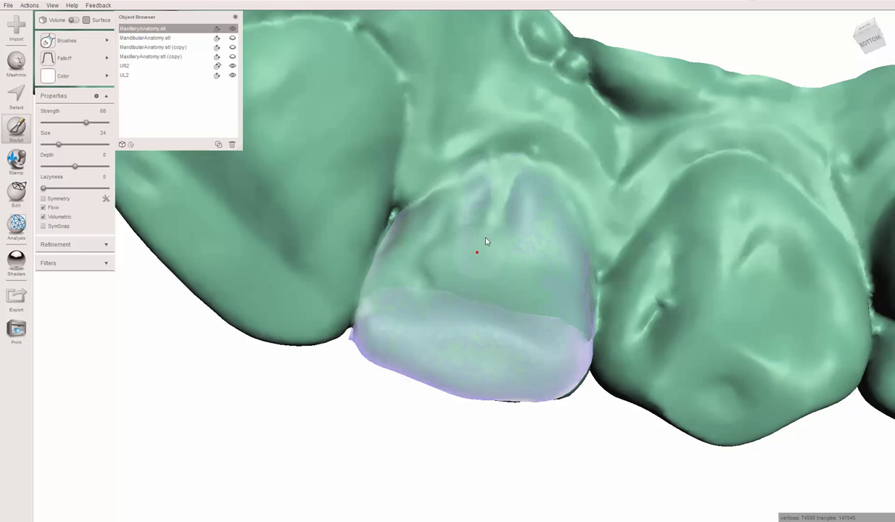
pyautogui.moveTo(486, 242); pyautogui.dragTo(426, 285)
pyautogui.moveTo(420, 250)
pyautogui.mouseDown()
pyautogui.moveTo(416, 232)
pyautogui.moveTo(451, 201)
pyautogui.moveTo(498, 186)
pyautogui.moveTo(490, 226)
pyautogui.moveTo(372, 333)
pyautogui.mouseUp()
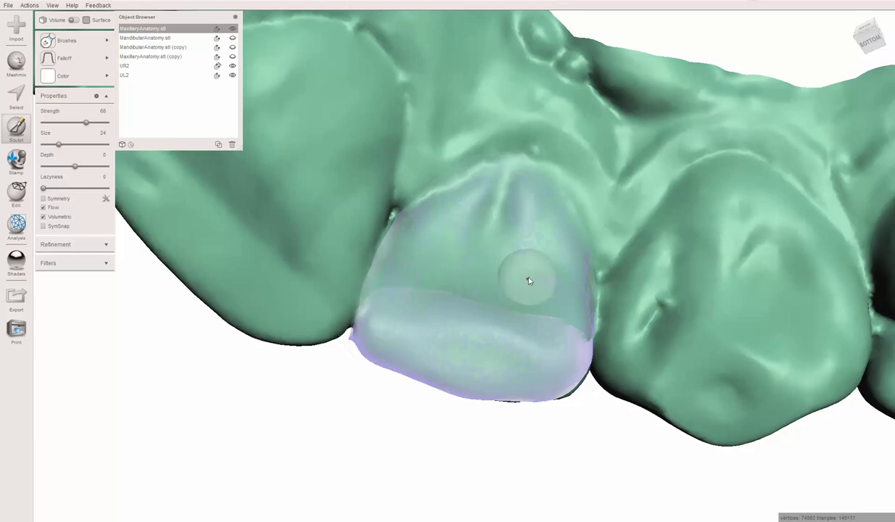
# - Clear UR2's projection target setting and inspect the finished overlap on the upper right lateral incisor
pyautogui.moveTo(385, 326)
pyautogui.mouseDown(button='right')
pyautogui.moveTo(487, 415)
pyautogui.moveTo(601, 332)
pyautogui.moveTo(679, 236)
pyautogui.moveTo(686, 304)
pyautogui.moveTo(701, 298)
pyautogui.moveTo(723, 253)
pyautogui.moveTo(761, 310)
pyautogui.moveTo(677, 316)
pyautogui.moveTo(652, 305)
pyautogui.mouseUp(button='right')
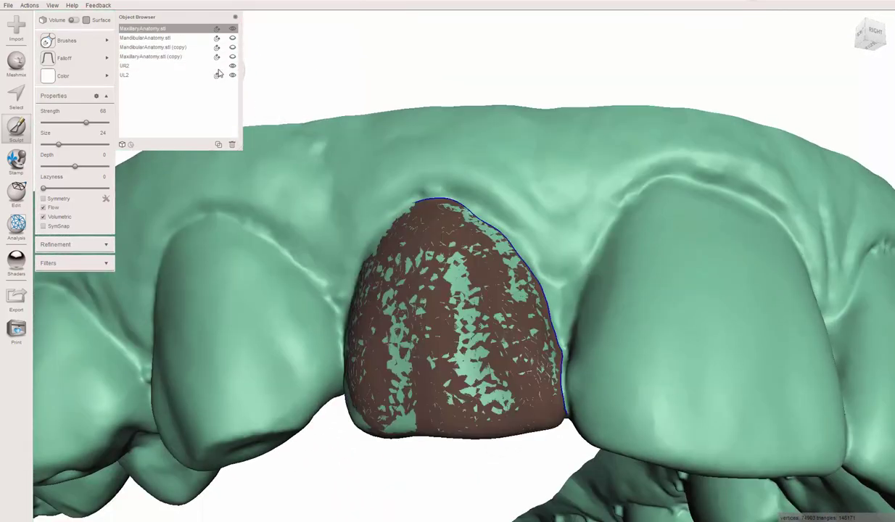
pyautogui.scroll(-5, 366, 198)
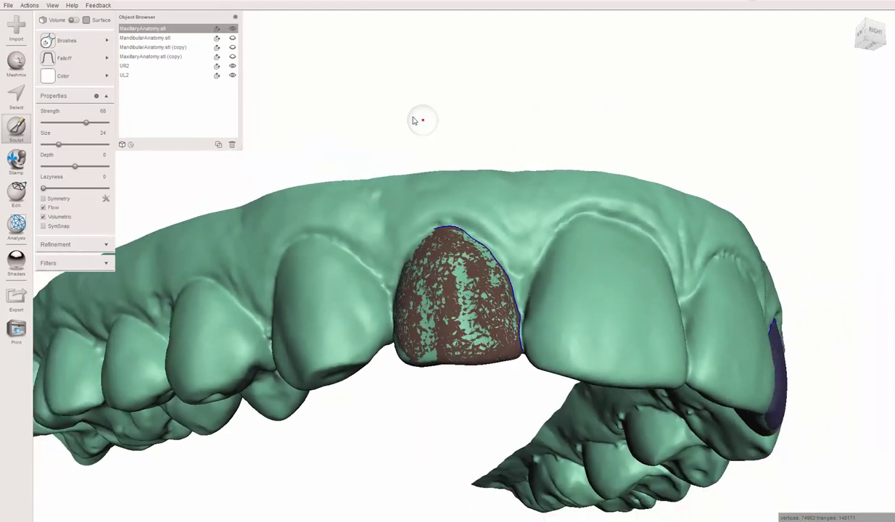
pyautogui.moveTo(375, 143); pyautogui.dragTo(406, 313, button='right')
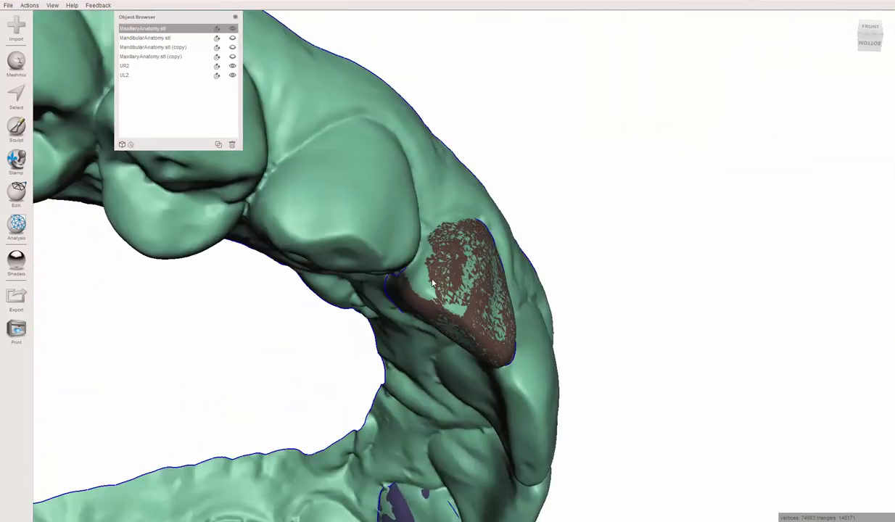
# - Set UL2 as the projection target over the upper left lateral incisor and make MaxillaryAnatomy.stl the active object
pyautogui.moveTo(433, 283); pyautogui.dragTo(500, 355, button='right')
pyautogui.click(218, 76)
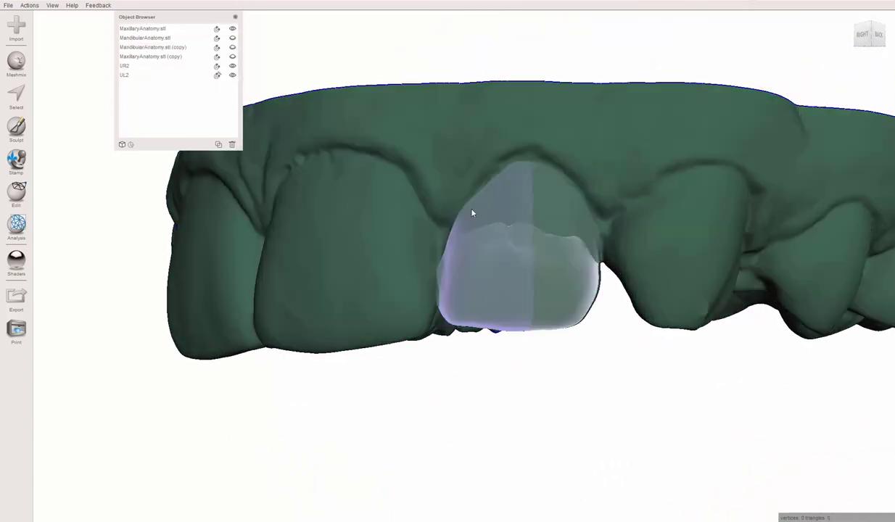
pyautogui.click(410, 174)
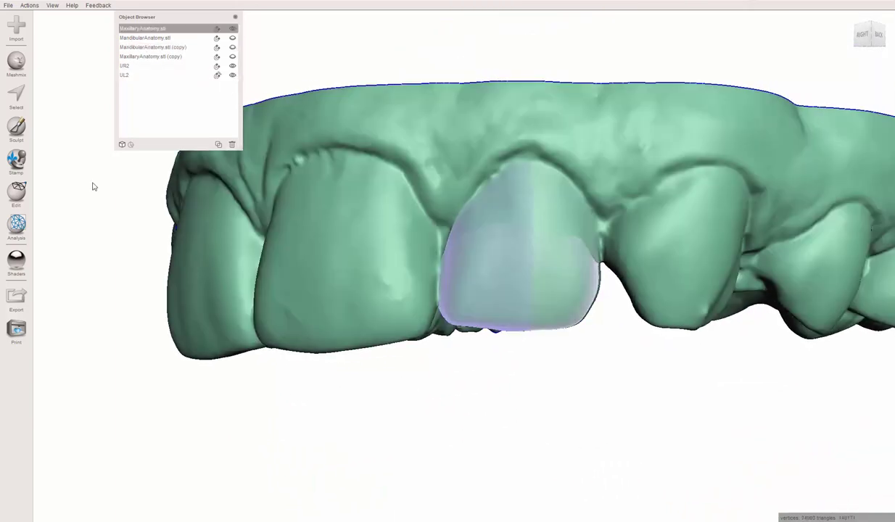
# - Sculpt the upper left lateral incisor's facial surface onto the UL2 target at strength 86, and reduce the brush size to 23
pyautogui.click(16, 127)
pyautogui.moveTo(524, 256)
pyautogui.mouseDown(button='right')
pyautogui.moveTo(545, 266)
pyautogui.moveTo(543, 281)
pyautogui.moveTo(503, 300)
pyautogui.mouseUp(button='right')
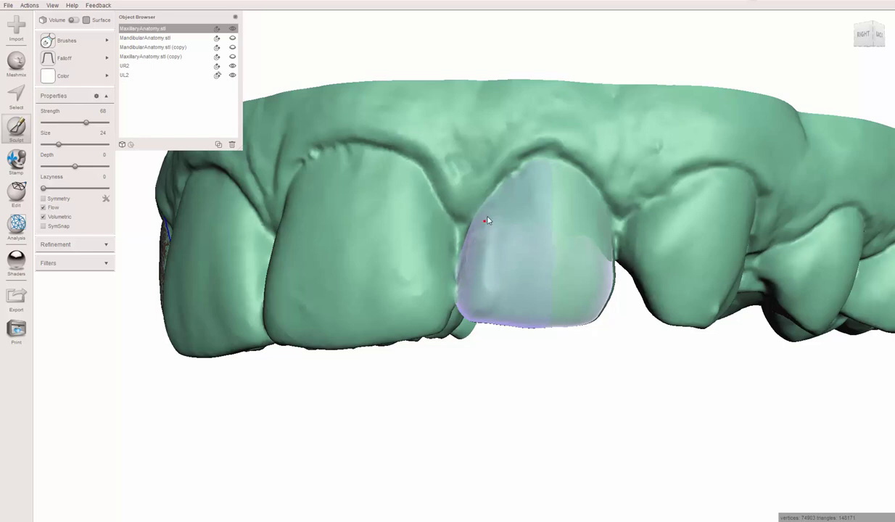
pyautogui.moveTo(487, 217); pyautogui.dragTo(515, 193)
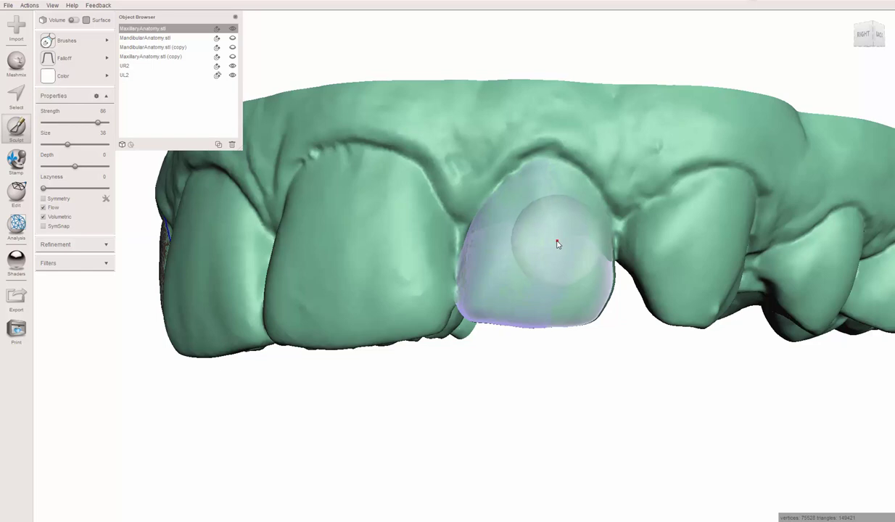
pyautogui.press('[')
pyautogui.press('[')
pyautogui.press('[')
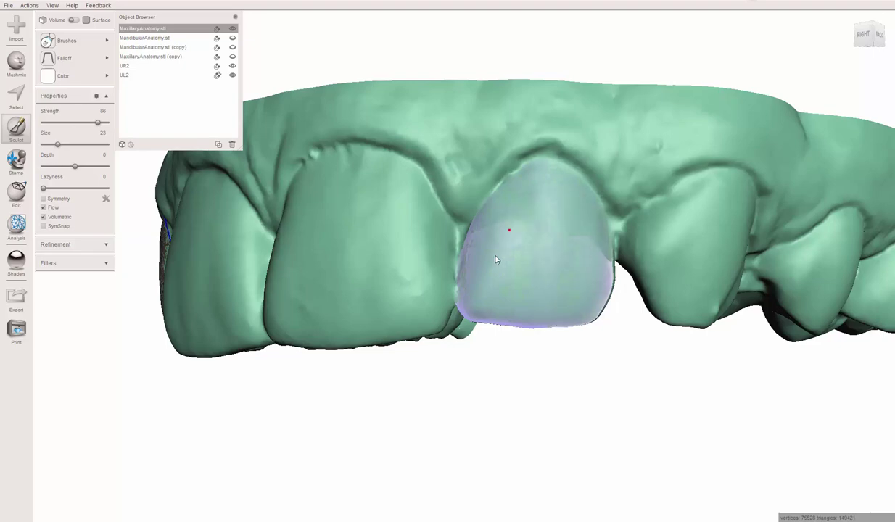
# - Sculpt the tongue-side surface of the upper left lateral incisor onto the UL2 target with the size 23 brush
pyautogui.moveTo(479, 298); pyautogui.dragTo(816, 261, button='right')
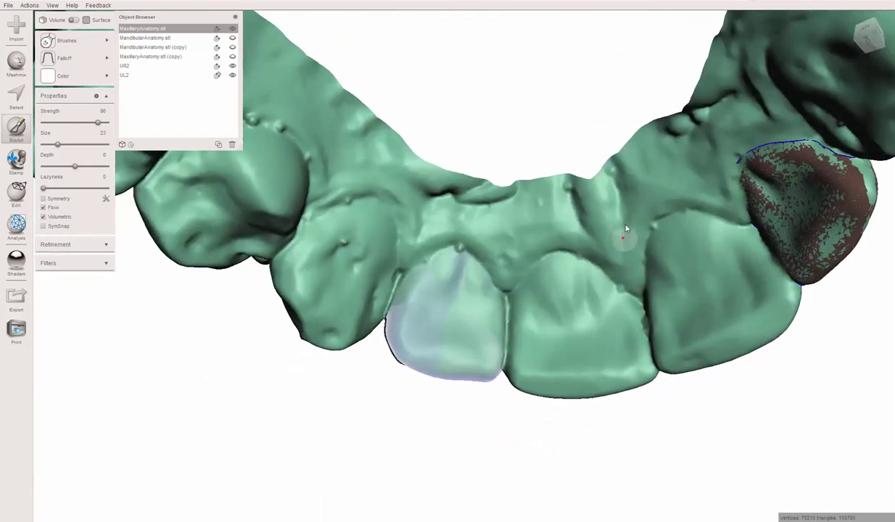
pyautogui.moveTo(570, 294); pyautogui.dragTo(627, 215, button='middle')
pyautogui.scroll(3, 628, 215)
pyautogui.moveTo(629, 217); pyautogui.dragTo(515, 246, button='right')
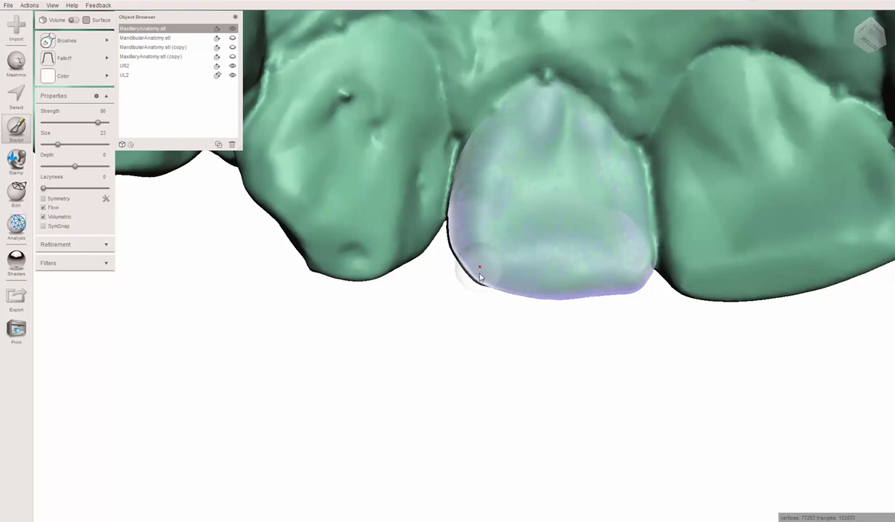
pyautogui.moveTo(462, 264); pyautogui.dragTo(675, 264, button='right')
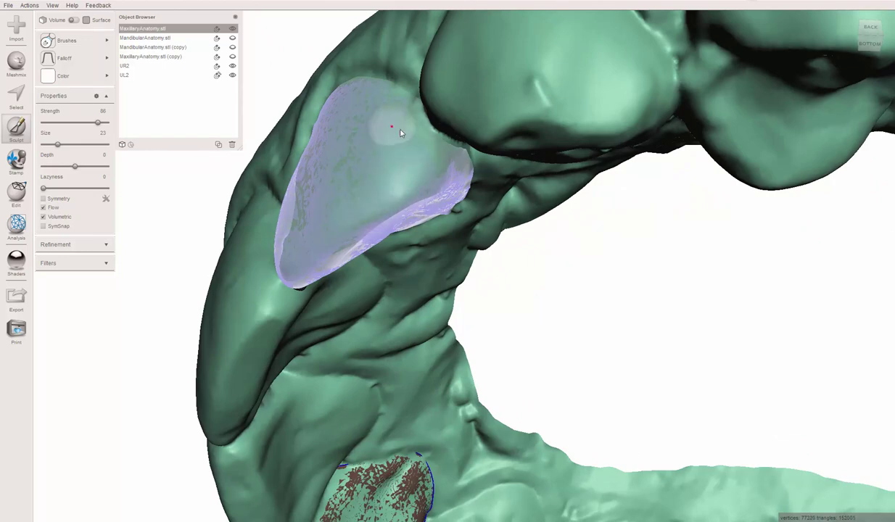
# - Sculpt the remaining side and biting-edge areas of the upper left lateral incisor onto the UL2 target
pyautogui.moveTo(386, 127); pyautogui.dragTo(484, 198, button='right')
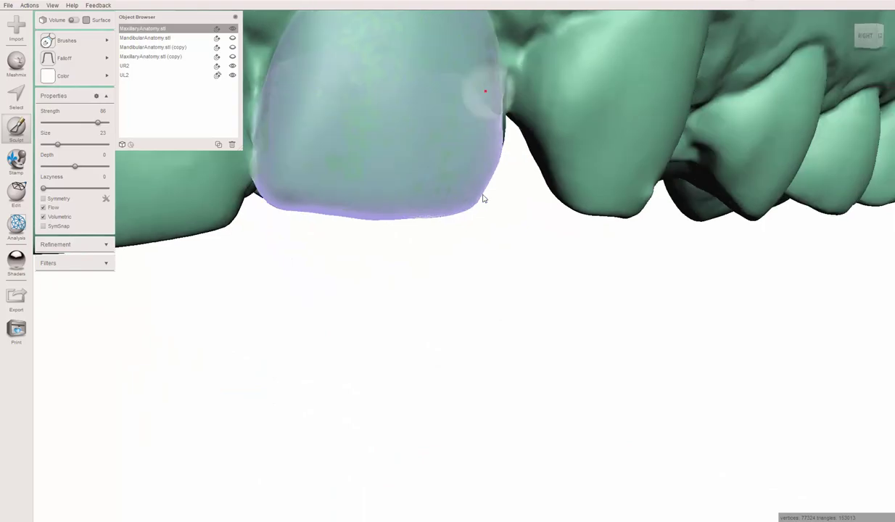
pyautogui.moveTo(435, 190); pyautogui.dragTo(560, 267, button='middle')
pyautogui.moveTo(521, 257); pyautogui.dragTo(451, 146, button='right')
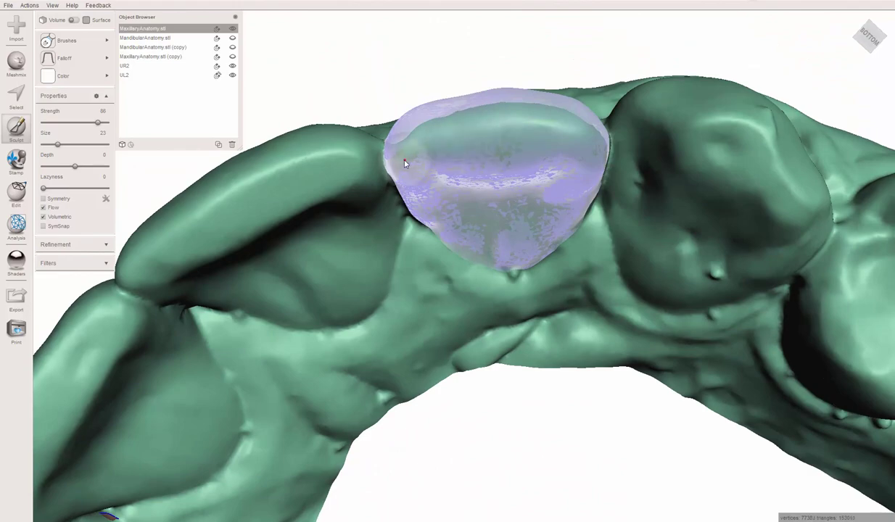
pyautogui.moveTo(508, 149)
pyautogui.mouseDown(button='right')
pyautogui.moveTo(366, 166)
pyautogui.moveTo(371, 177)
pyautogui.mouseUp(button='right')
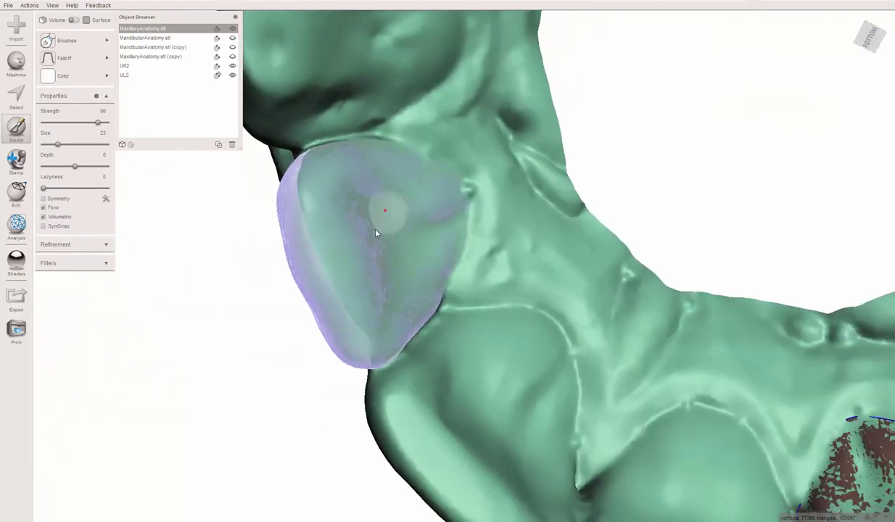
pyautogui.moveTo(405, 249); pyautogui.dragTo(543, 275, button='right')
pyautogui.moveTo(519, 175); pyautogui.dragTo(585, 331, button='right')
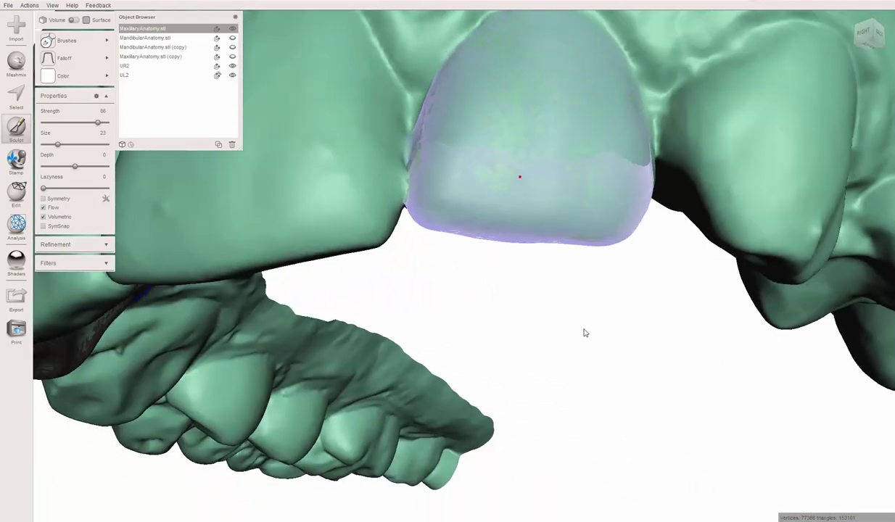
# - Clear UL2's projection target setting and hide both UL2 and UR2 so the sculpted maxillary scan can be inspected alone
pyautogui.scroll(-5, 584, 331)
pyautogui.moveTo(384, 286); pyautogui.dragTo(581, 378, button='right')
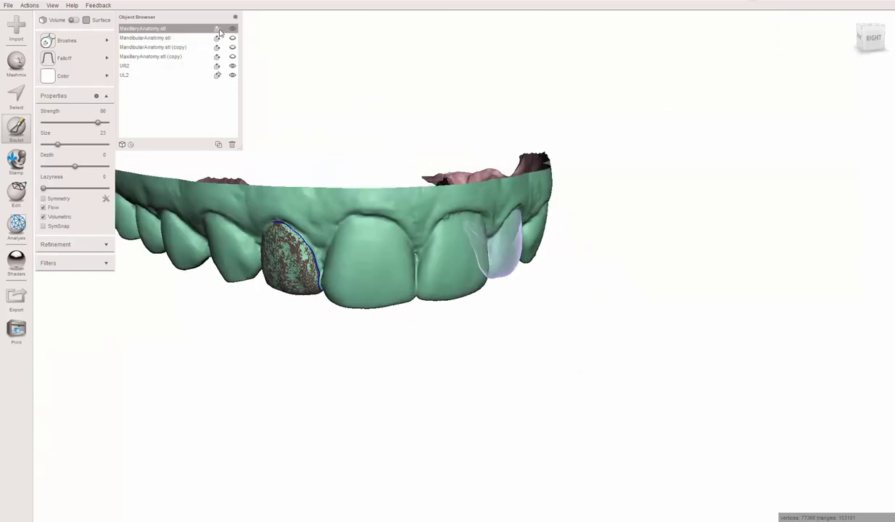
pyautogui.click(218, 76)
pyautogui.scroll(-3, 400, 174)
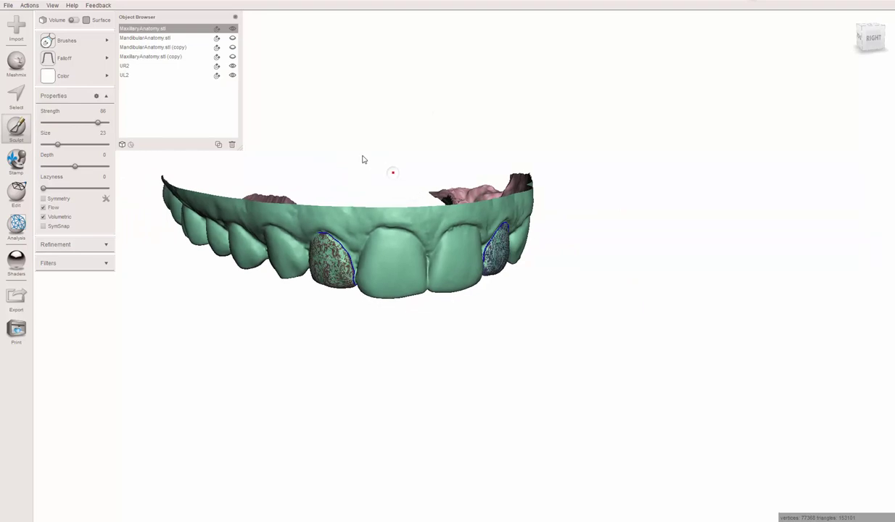
pyautogui.click(234, 75)
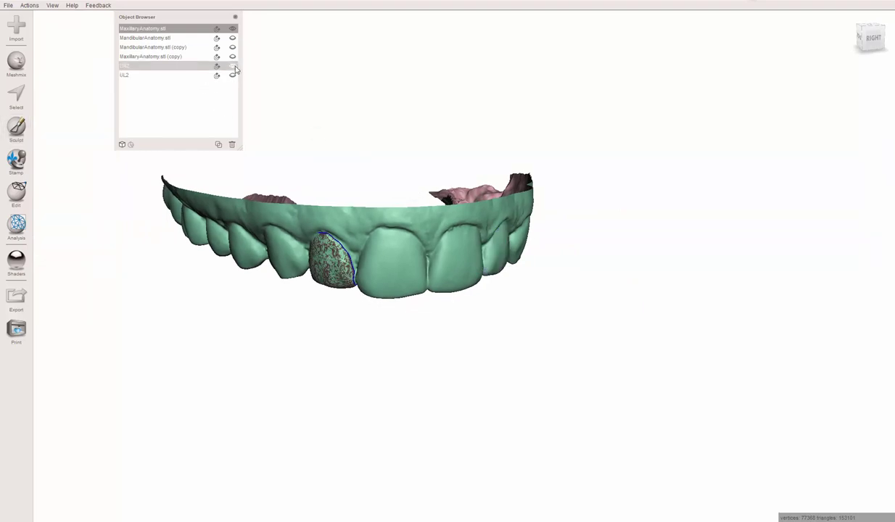
pyautogui.click(233, 67)
pyautogui.moveTo(392, 206)
pyautogui.mouseDown(button='right')
pyautogui.moveTo(378, 88)
pyautogui.moveTo(390, 207)
pyautogui.mouseUp(button='right')
pyautogui.moveTo(429, 197); pyautogui.dragTo(499, 320, button='right')
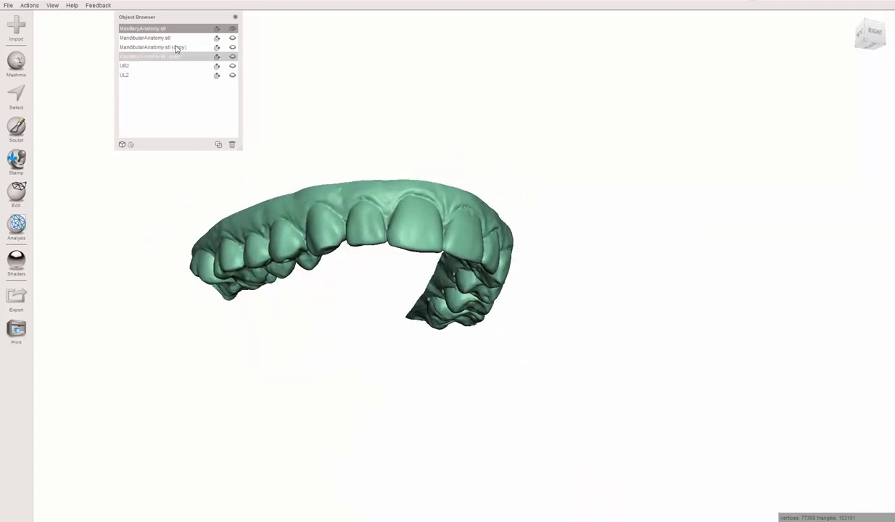
# - Show MandibularAnatomy.stl, hide MaxillaryAnatomy.stl, and make the mandibular scan the active object
pyautogui.click(232, 38)
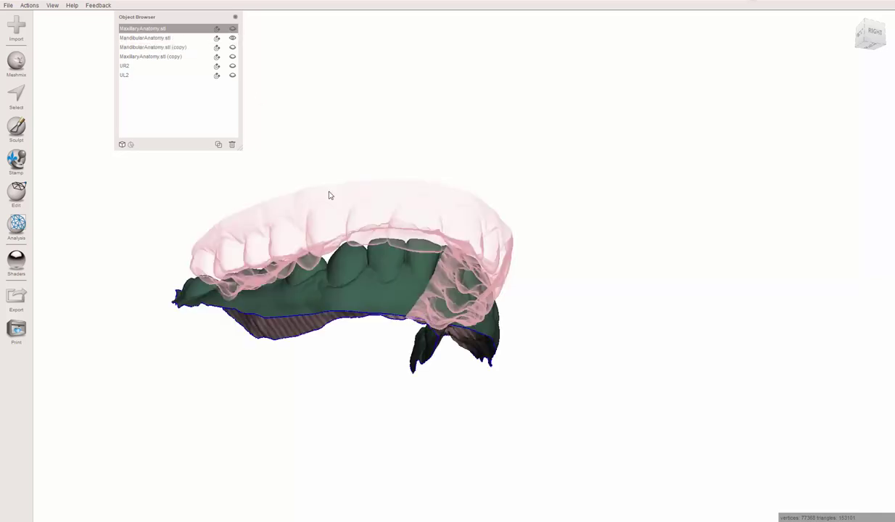
pyautogui.moveTo(329, 194); pyautogui.dragTo(409, 344, button='right')
pyautogui.click(394, 328)
pyautogui.moveTo(389, 288)
pyautogui.mouseDown(button='right')
pyautogui.moveTo(403, 262)
pyautogui.moveTo(389, 278)
pyautogui.mouseUp(button='right')
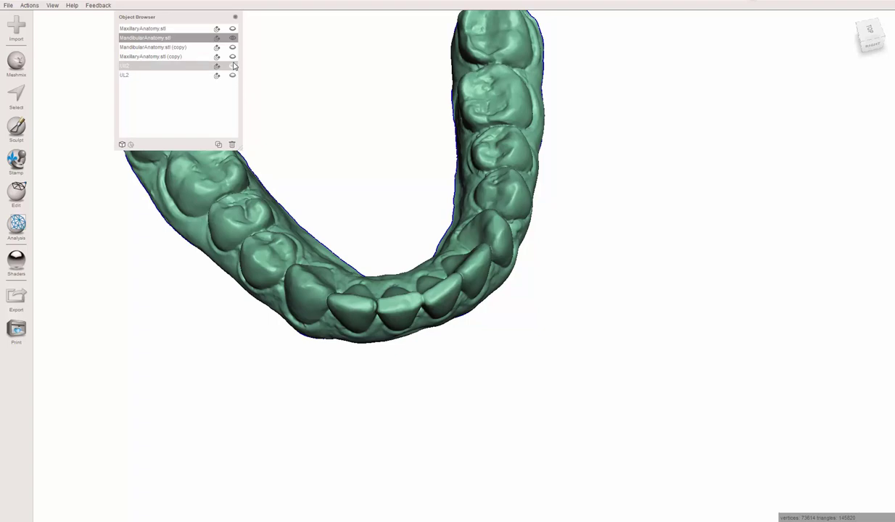
# - Show MandibularAnatomy.stl (copy) as the active object in place of the original mandibular scan and frame its lower incisors
pyautogui.click(195, 54)
pyautogui.moveTo(382, 204); pyautogui.dragTo(446, 285, button='right')
pyautogui.scroll(5, 403, 275)
pyautogui.scroll(4, 442, 284)
pyautogui.moveTo(312, 360); pyautogui.dragTo(352, 331, button='middle')
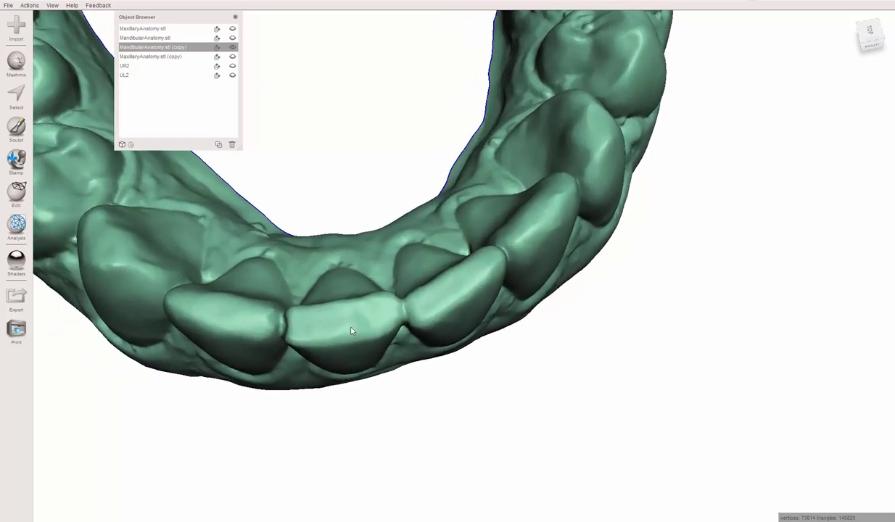
pyautogui.moveTo(351, 331)
pyautogui.mouseDown(button='right')
pyautogui.moveTo(366, 272)
pyautogui.moveTo(357, 276)
pyautogui.moveTo(348, 252)
pyautogui.moveTo(317, 254)
pyautogui.mouseUp(button='right')
pyautogui.press('s')
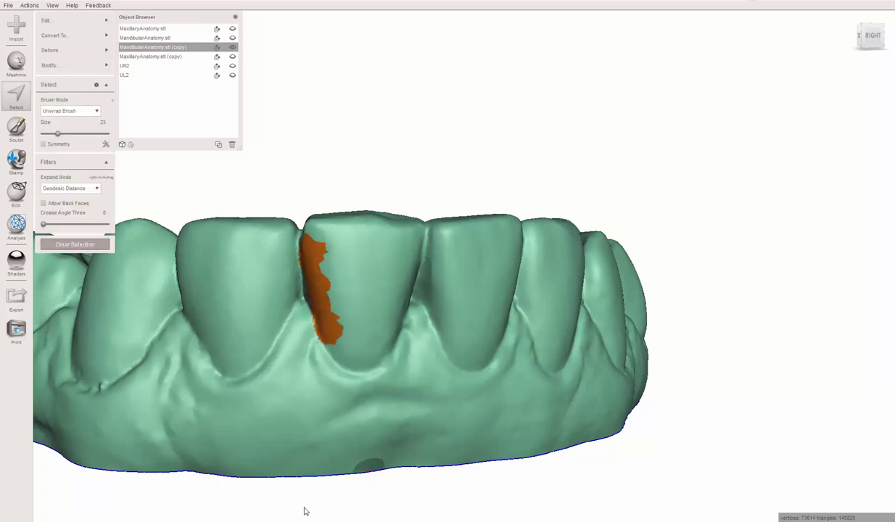
pyautogui.press('Escape')
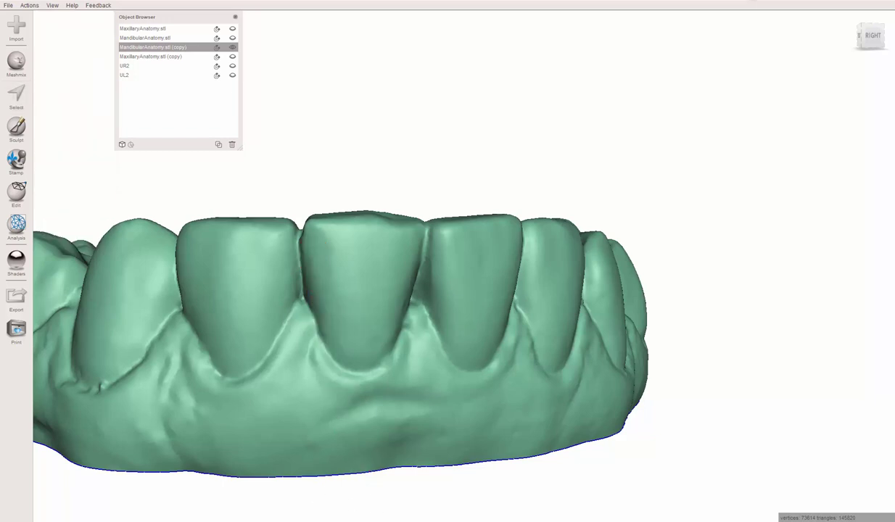
pyautogui.click(291, 521)
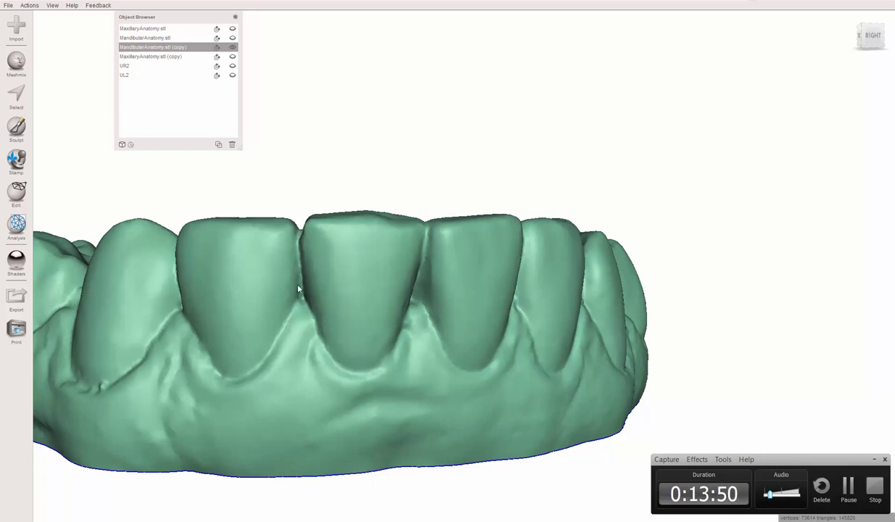
# - Select the facial surface of the lower right central incisor on the mandibular copy with the Unwrap Brush, outlining and filling it
pyautogui.press('s')
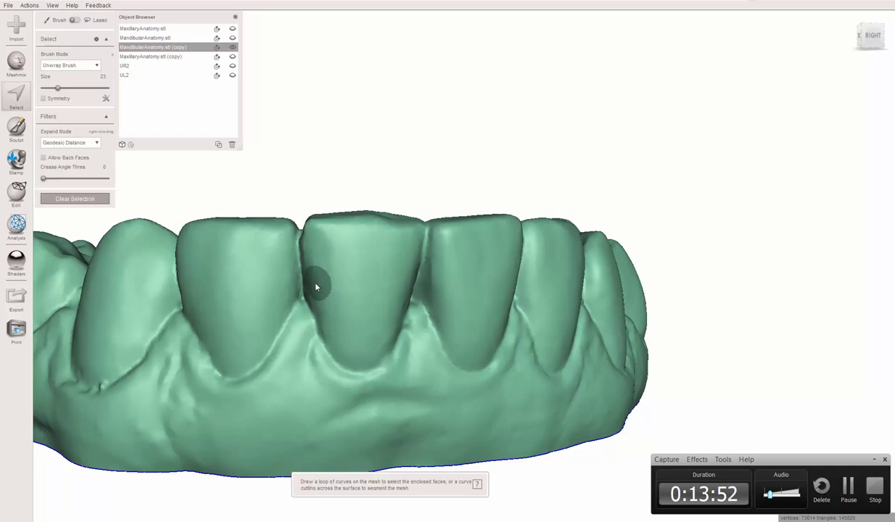
pyautogui.moveTo(315, 287); pyautogui.dragTo(317, 302)
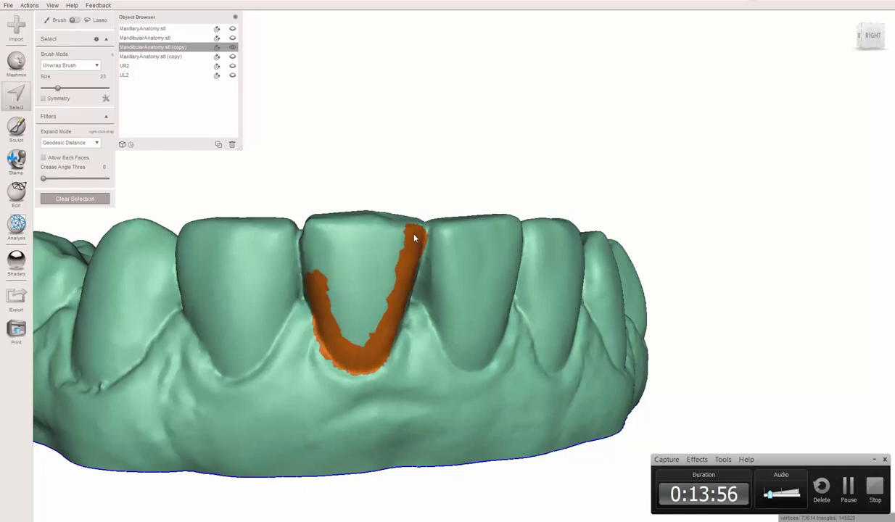
pyautogui.moveTo(414, 235)
pyautogui.mouseDown()
pyautogui.moveTo(354, 222)
pyautogui.moveTo(321, 236)
pyautogui.mouseUp()
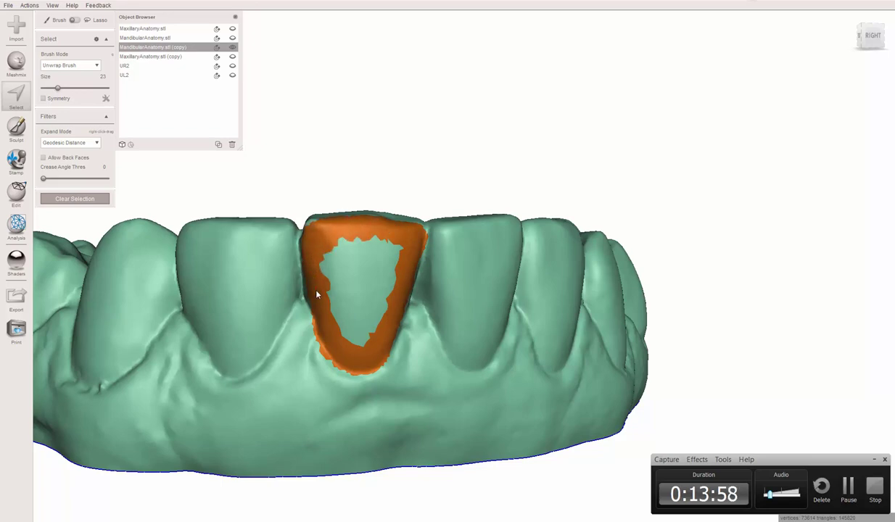
pyautogui.moveTo(316, 293)
pyautogui.mouseDown()
pyautogui.moveTo(341, 239)
pyautogui.moveTo(389, 276)
pyautogui.moveTo(350, 340)
pyautogui.moveTo(349, 269)
pyautogui.moveTo(345, 296)
pyautogui.mouseUp()
pyautogui.moveTo(346, 296)
pyautogui.mouseDown(button='right')
pyautogui.moveTo(395, 316)
pyautogui.moveTo(377, 321)
pyautogui.mouseUp(button='right')
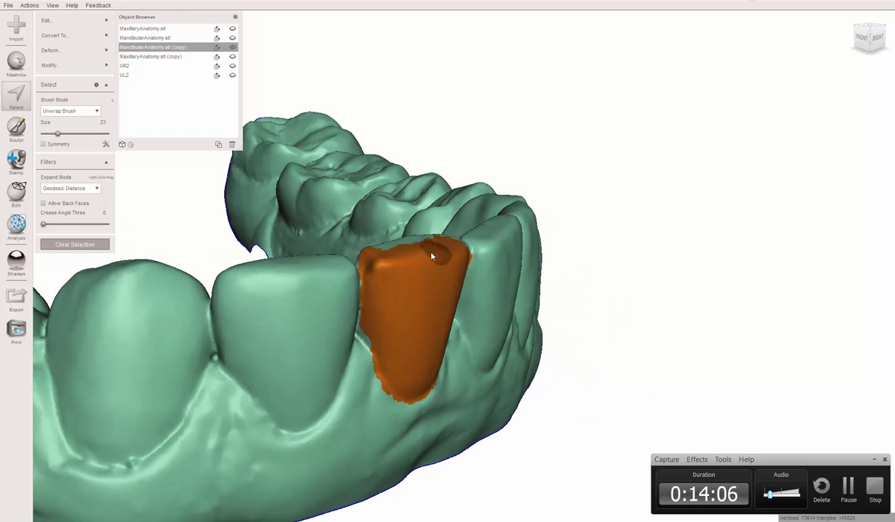
# - Extend the selection over the lower right central incisor's biting edge, tongue-side surface and the side facing the midline
pyautogui.moveTo(436, 252); pyautogui.dragTo(605, 269, button='right')
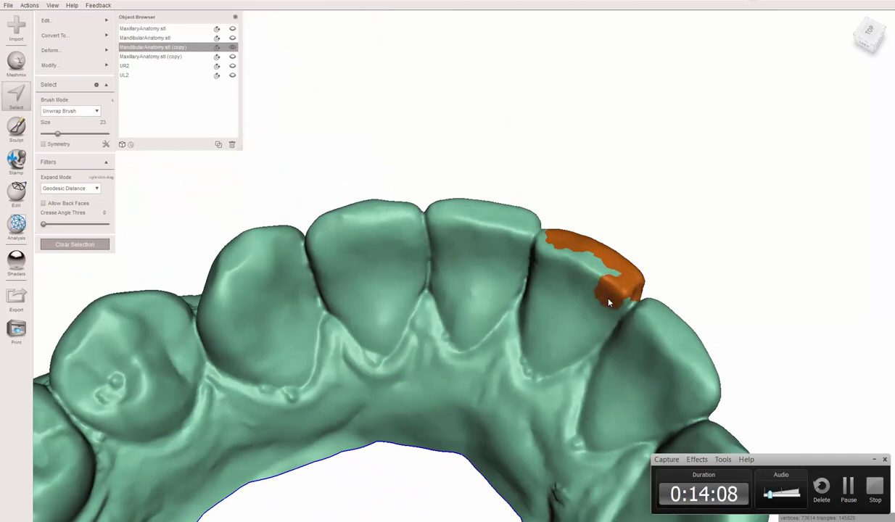
pyautogui.moveTo(584, 341); pyautogui.dragTo(568, 356)
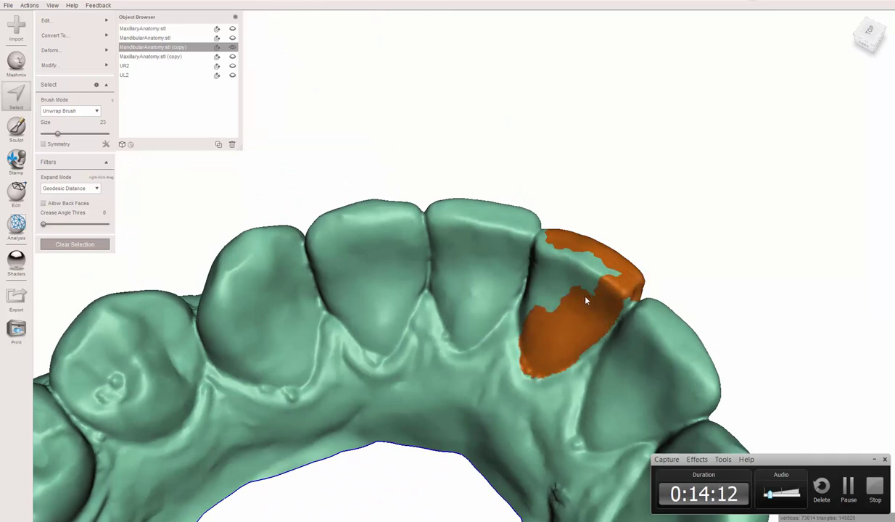
pyautogui.moveTo(605, 278)
pyautogui.mouseDown()
pyautogui.moveTo(573, 252)
pyautogui.moveTo(549, 303)
pyautogui.mouseUp()
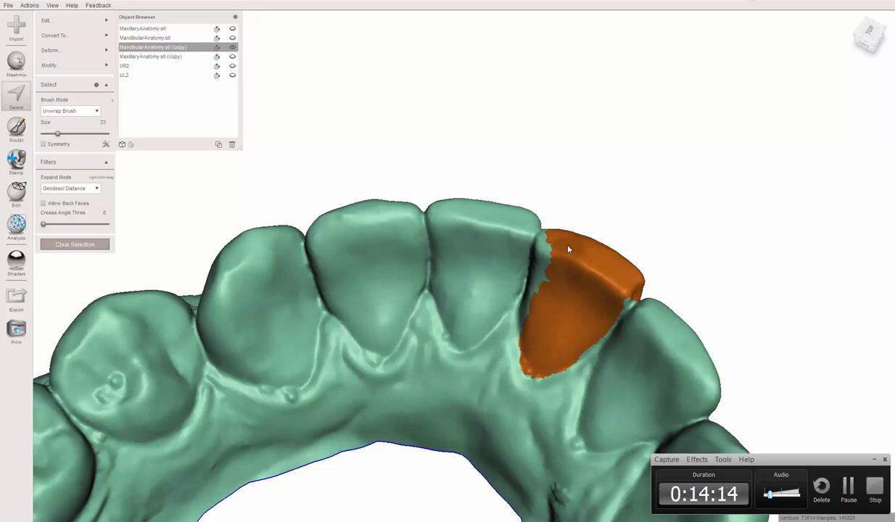
pyautogui.moveTo(549, 271)
pyautogui.mouseDown(button='right')
pyautogui.moveTo(624, 235)
pyautogui.moveTo(541, 266)
pyautogui.mouseUp(button='right')
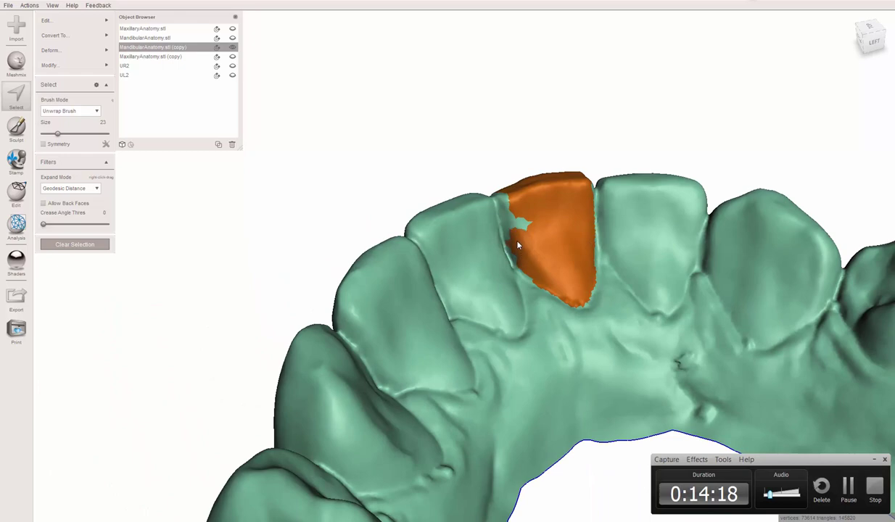
pyautogui.moveTo(515, 236); pyautogui.dragTo(511, 220)
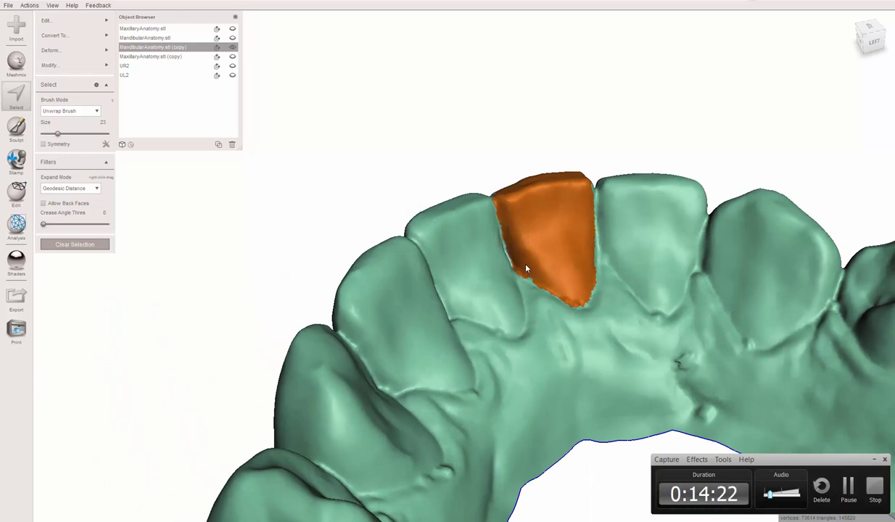
# - Fill the remaining gaps in the selection along the sides and gum line of the lower right central incisor
pyautogui.moveTo(552, 276); pyautogui.dragTo(567, 320, button='right')
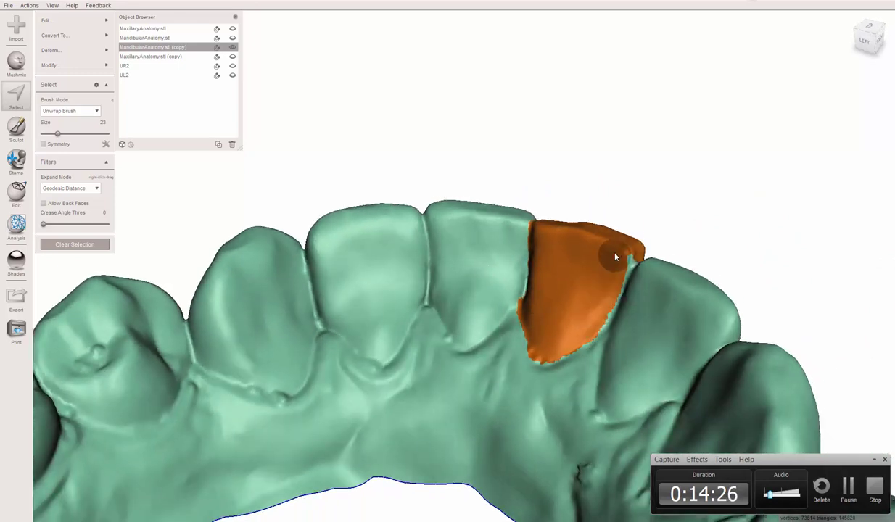
pyautogui.moveTo(617, 262)
pyautogui.mouseDown(button='right')
pyautogui.moveTo(586, 260)
pyautogui.moveTo(411, 195)
pyautogui.moveTo(414, 299)
pyautogui.moveTo(372, 285)
pyautogui.mouseUp(button='right')
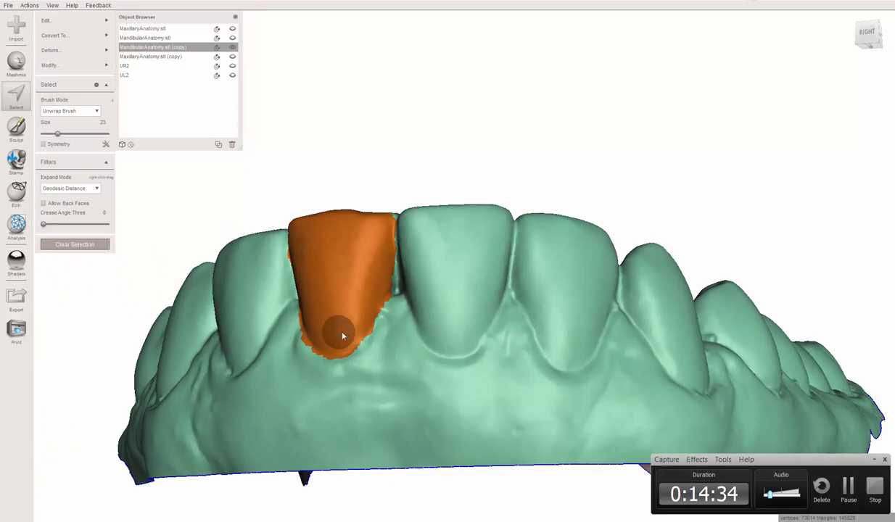
pyautogui.moveTo(343, 336); pyautogui.dragTo(439, 335, button='right')
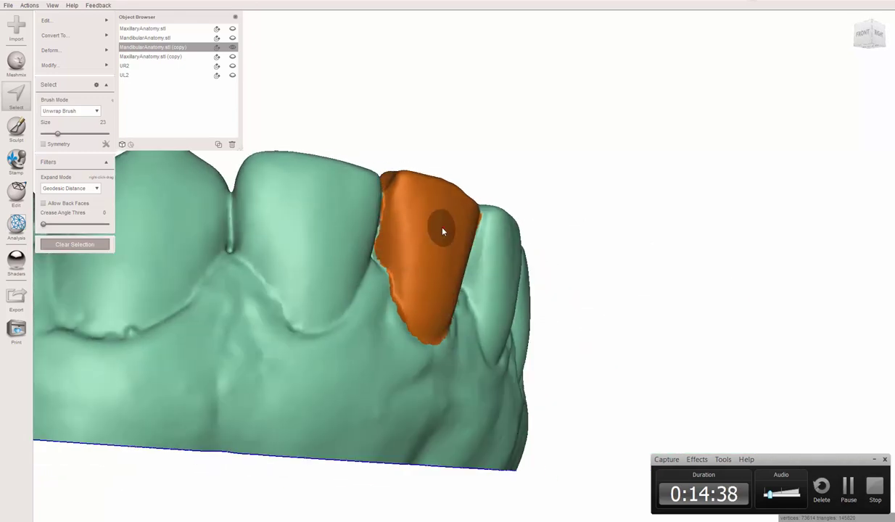
pyautogui.moveTo(443, 230); pyautogui.dragTo(394, 264, button='right')
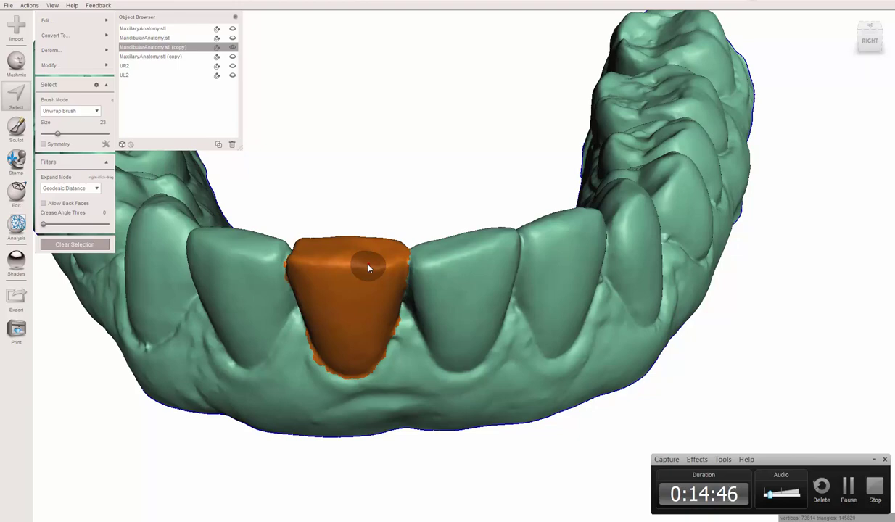
# - Smooth the boundary of the lower right central incisor selection and inspect it from the tongue side
pyautogui.press('b')
pyautogui.press('Return')
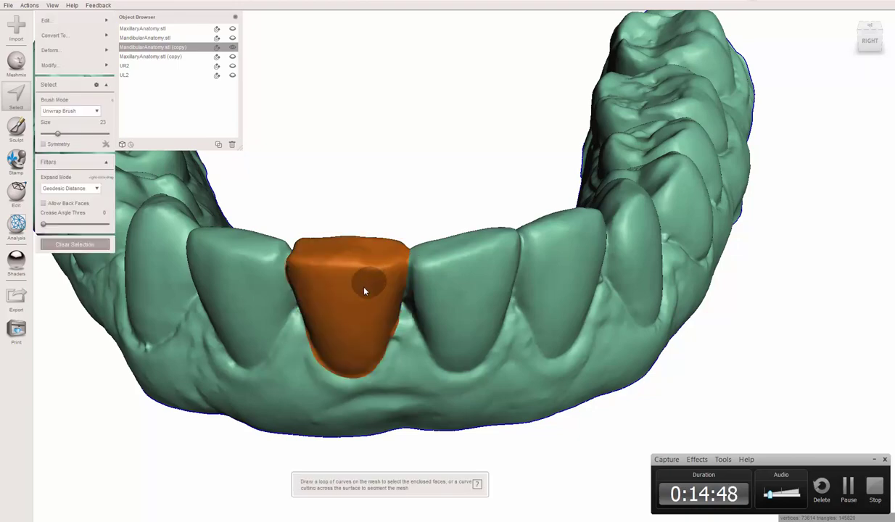
pyautogui.moveTo(363, 283); pyautogui.dragTo(511, 285, button='right')
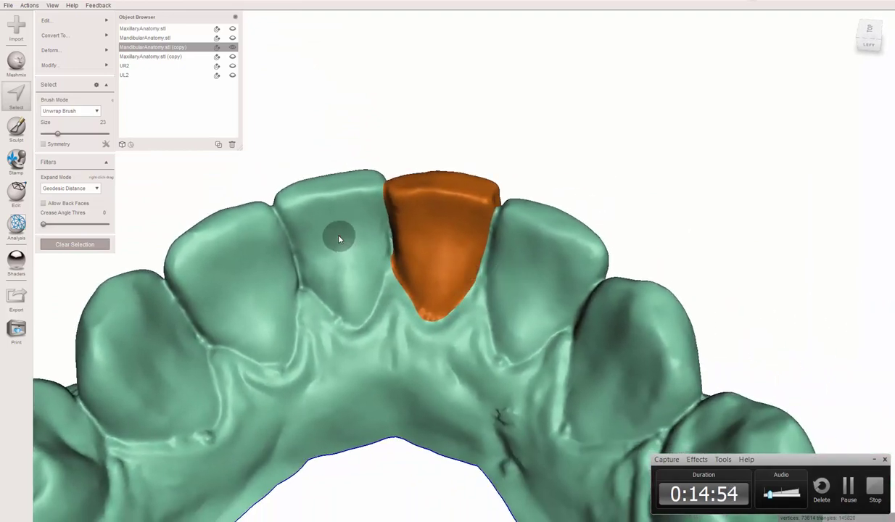
# - Separate the selected lower right central incisor from the mandibular copy as its own object and toggle the copy's visibility to check it
pyautogui.press('y')
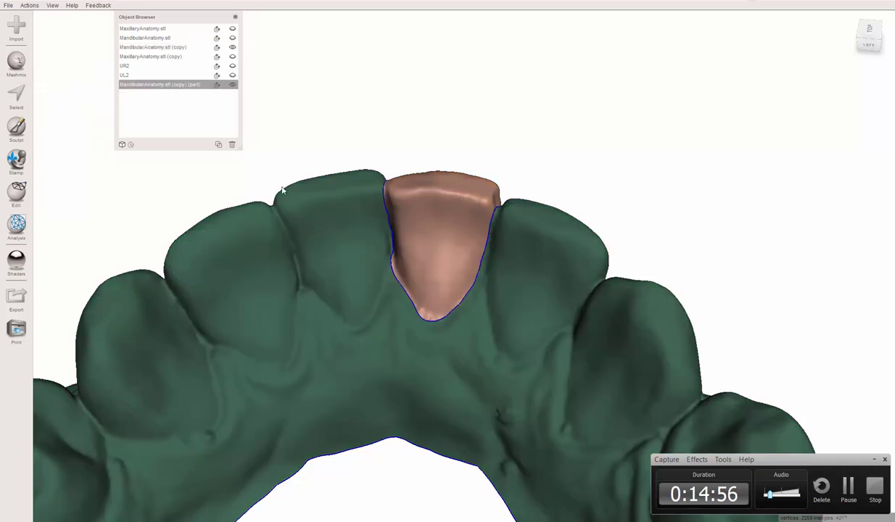
pyautogui.click(232, 47)
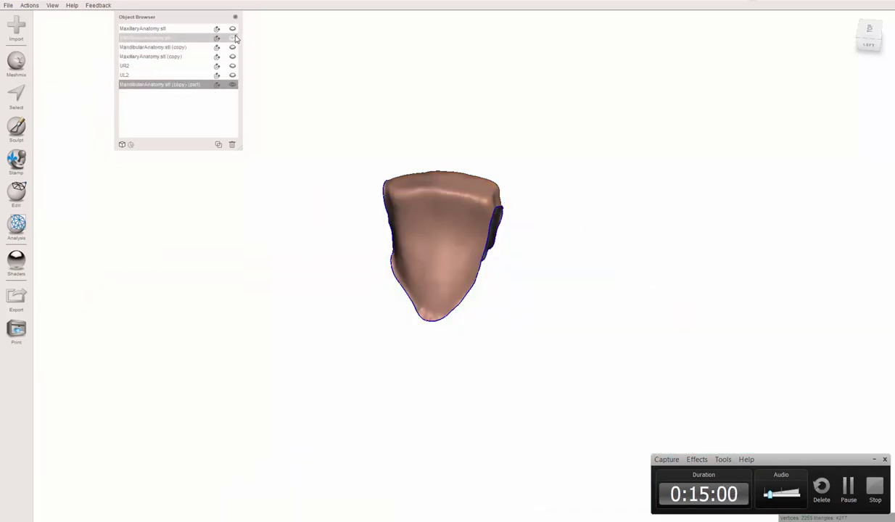
pyautogui.click(233, 48)
pyautogui.moveTo(332, 122); pyautogui.dragTo(339, 190, button='right')
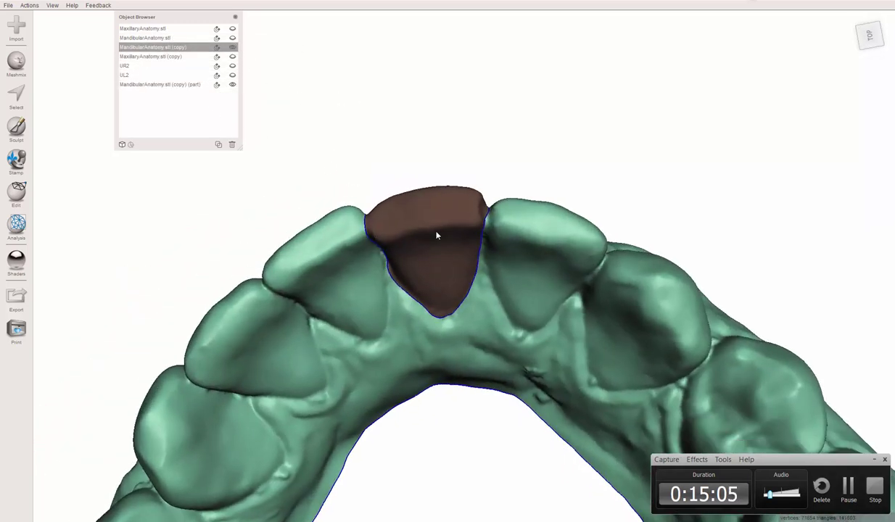
# - Rotate the separated lower right central incisor about -5.7 degrees around its Y axis, shift it slightly within the arch and accept the transform
pyautogui.click(437, 235)
pyautogui.moveTo(440, 214); pyautogui.dragTo(753, 341, button='right')
pyautogui.press('t')
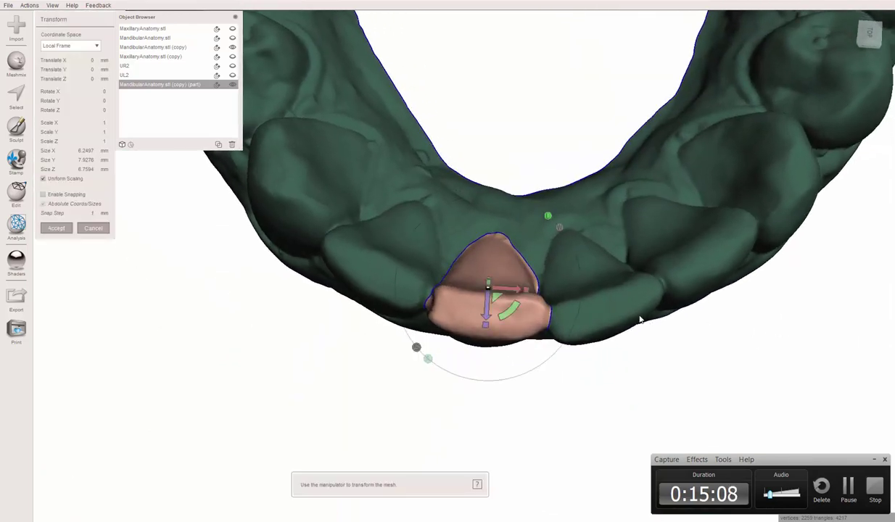
pyautogui.moveTo(507, 320); pyautogui.dragTo(497, 298)
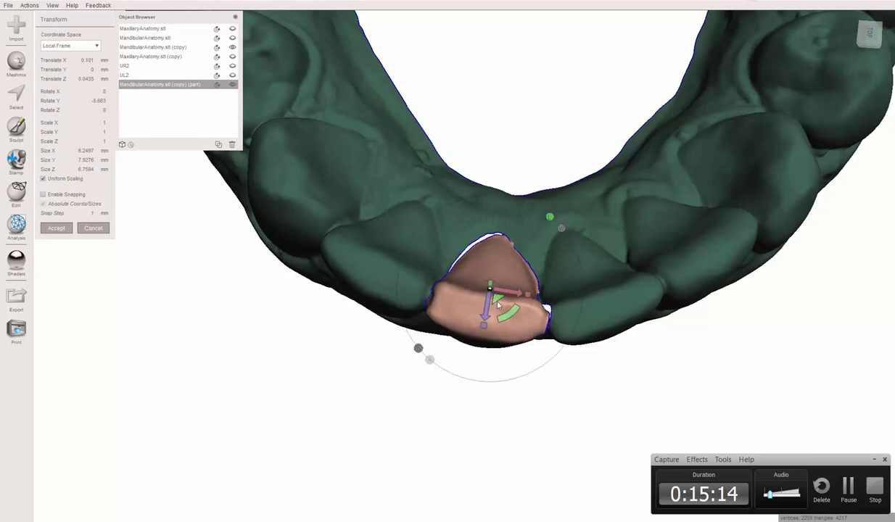
pyautogui.moveTo(506, 332); pyautogui.dragTo(519, 363, button='right')
pyautogui.press('Return')
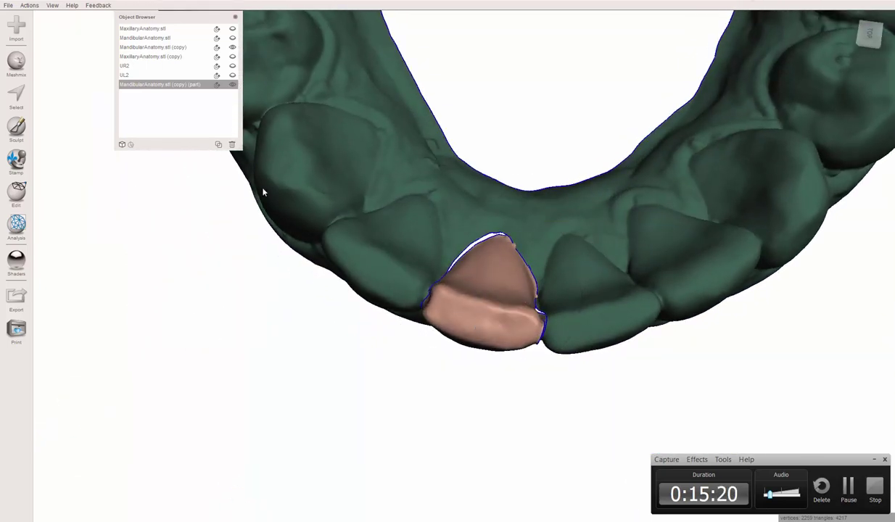
# - Hide MandibularAnatomy.stl (copy) and show the original MandibularAnatomy.stl together with the repositioned incisor, viewed from the front
pyautogui.click(230, 48)
pyautogui.click(231, 37)
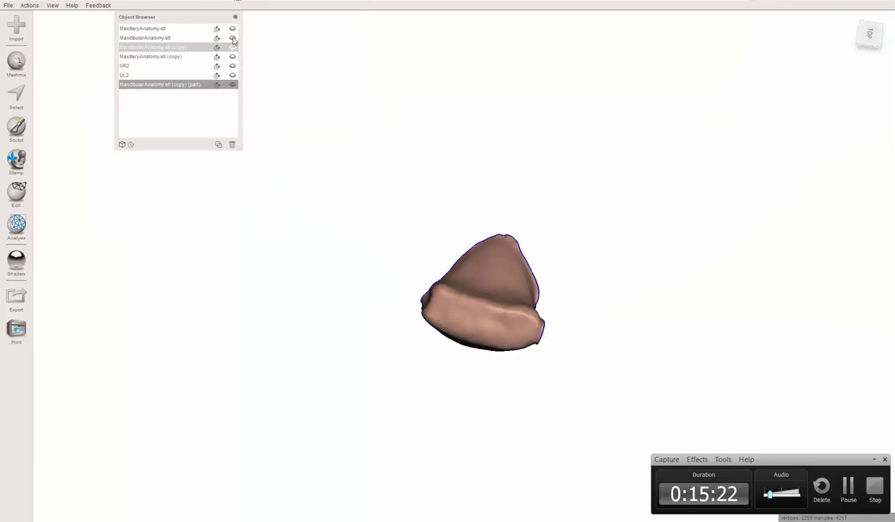
pyautogui.click(233, 46)
pyautogui.click(232, 37)
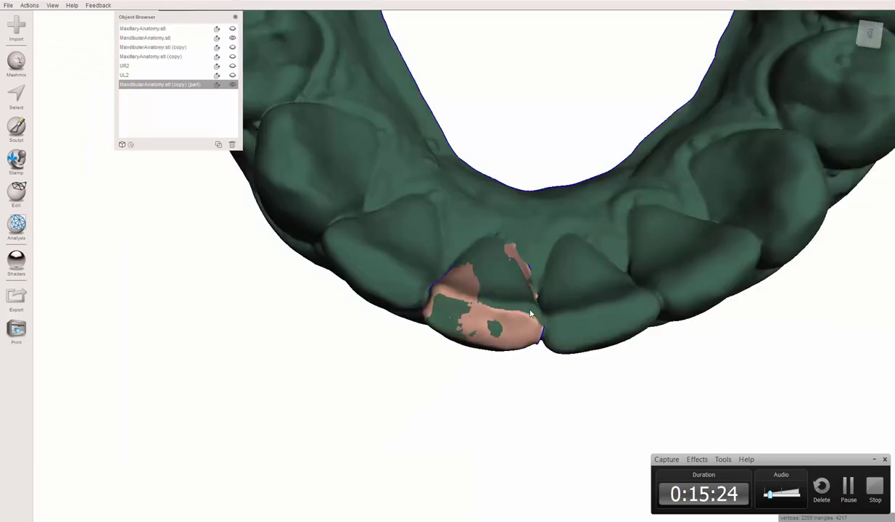
pyautogui.moveTo(517, 328); pyautogui.dragTo(411, 199, button='right')
pyautogui.click(16, 127)
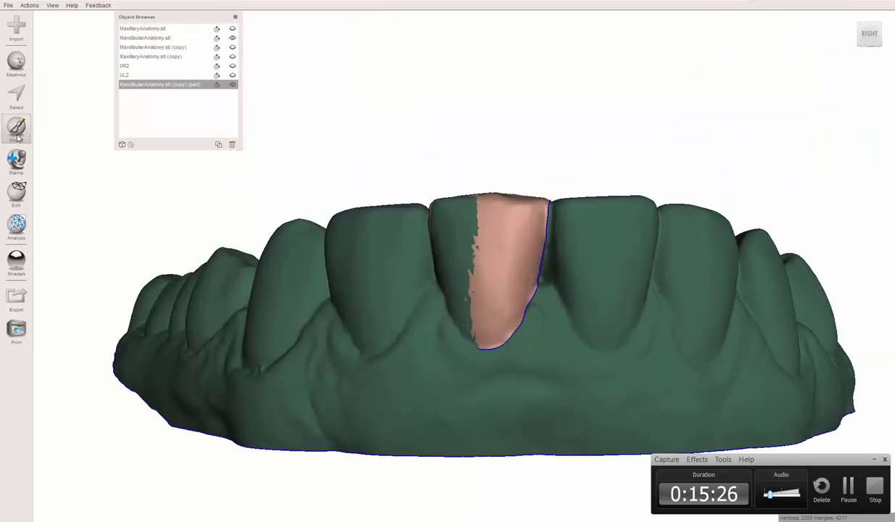
pyautogui.moveTo(73, 41)
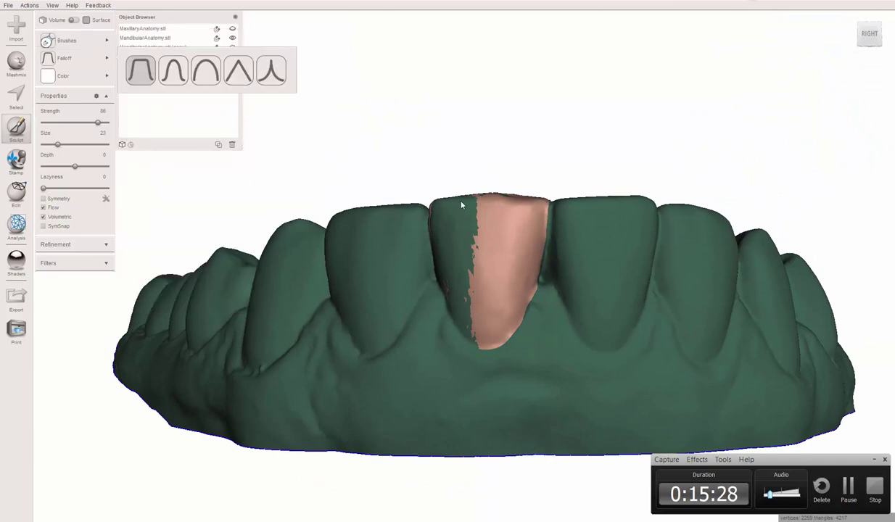
pyautogui.click(230, 76)
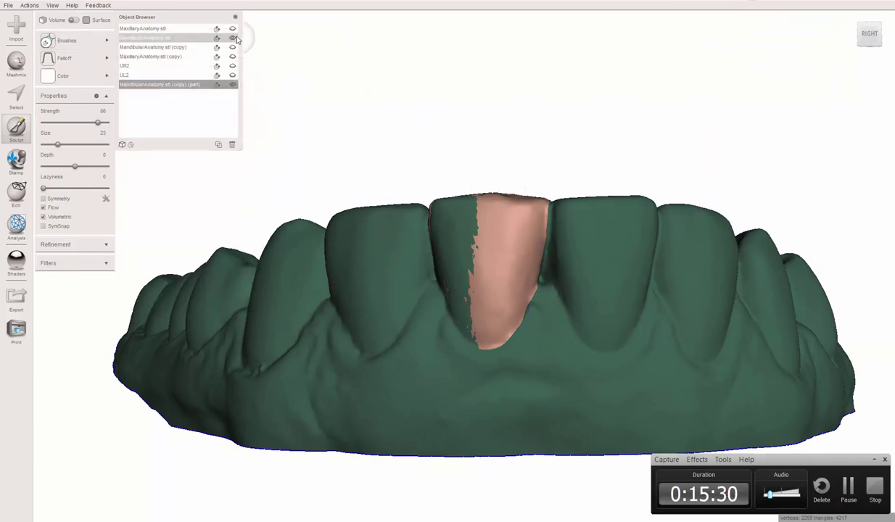
pyautogui.click(232, 56)
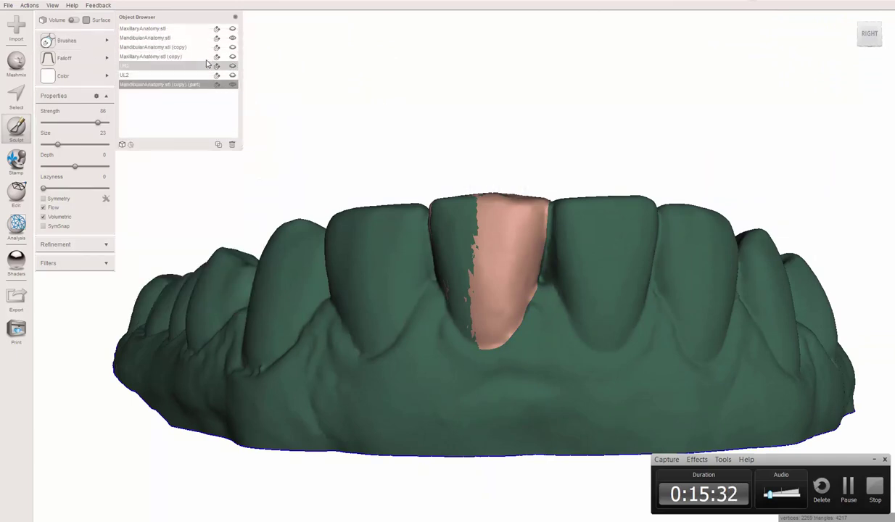
# - Set the repositioned incisor part as a target and make the original MandibularAnatomy.stl the active object
pyautogui.click(191, 37)
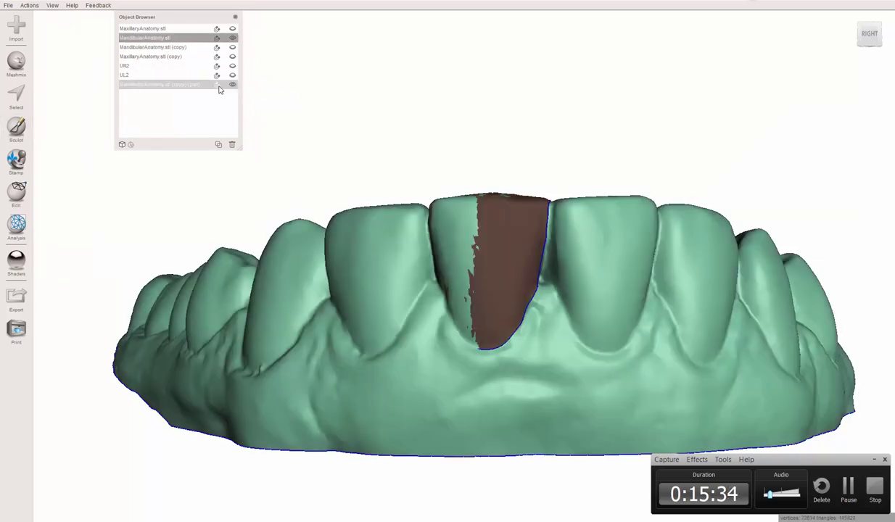
pyautogui.click(217, 86)
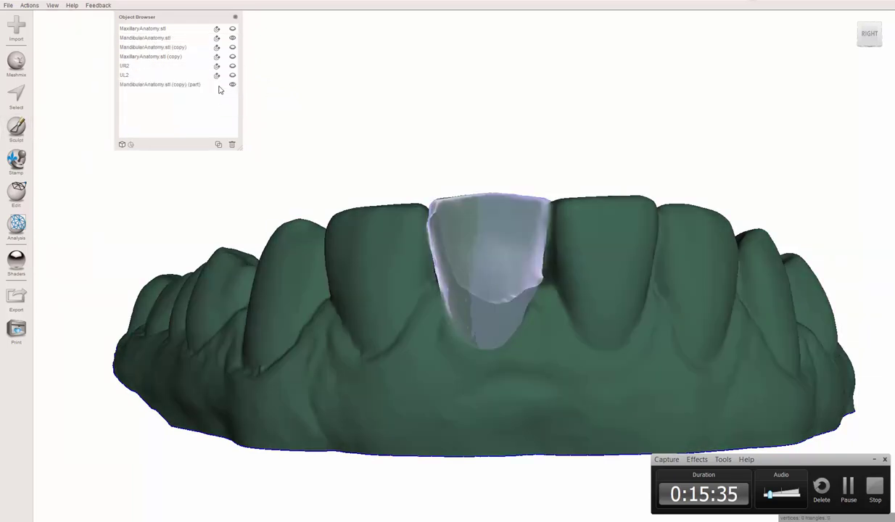
pyautogui.click(209, 40)
pyautogui.moveTo(593, 300); pyautogui.dragTo(612, 316, button='right')
pyautogui.scroll(2, 515, 302)
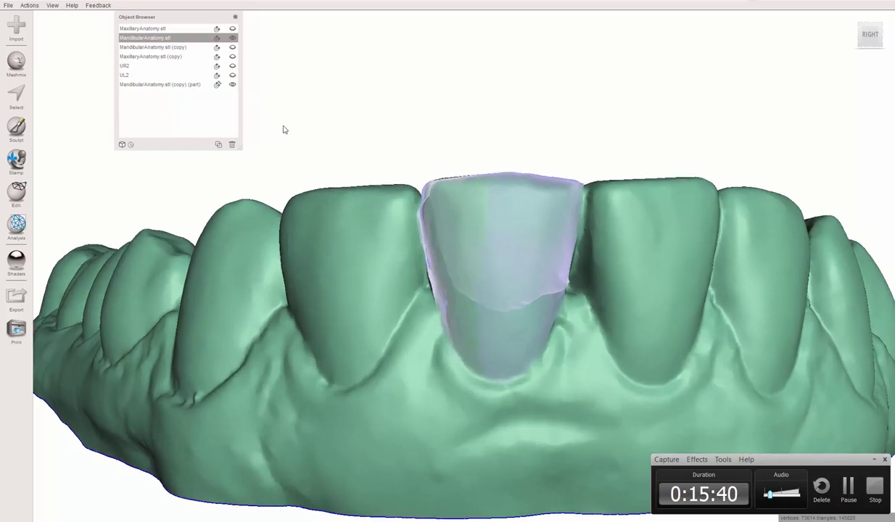
# - Sculpt the facial surface of the original lower right central incisor until it conforms to the repositioned target tooth
pyautogui.click(15, 127)
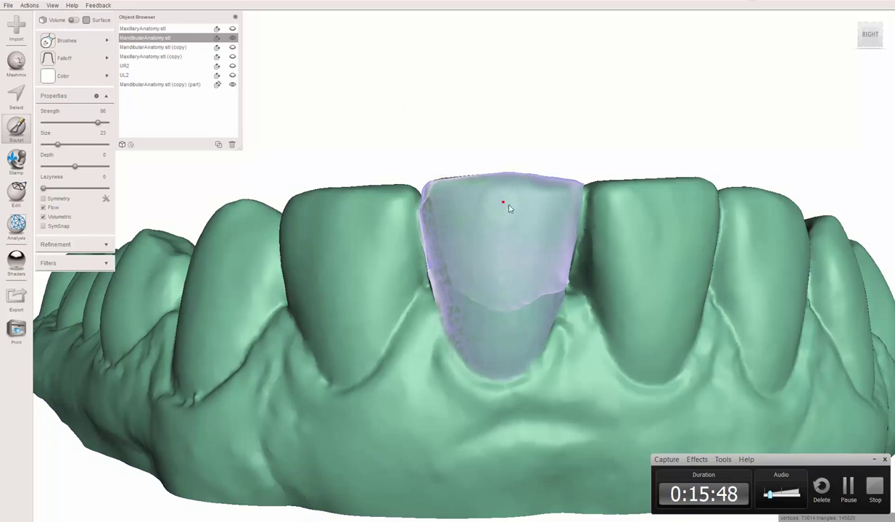
pyautogui.moveTo(508, 208)
pyautogui.mouseDown()
pyautogui.moveTo(527, 203)
pyautogui.moveTo(556, 224)
pyautogui.moveTo(560, 197)
pyautogui.moveTo(555, 267)
pyautogui.mouseUp()
pyautogui.moveTo(556, 190)
pyautogui.mouseDown()
pyautogui.moveTo(523, 225)
pyautogui.moveTo(533, 224)
pyautogui.moveTo(516, 332)
pyautogui.moveTo(547, 260)
pyautogui.moveTo(527, 343)
pyautogui.mouseUp()
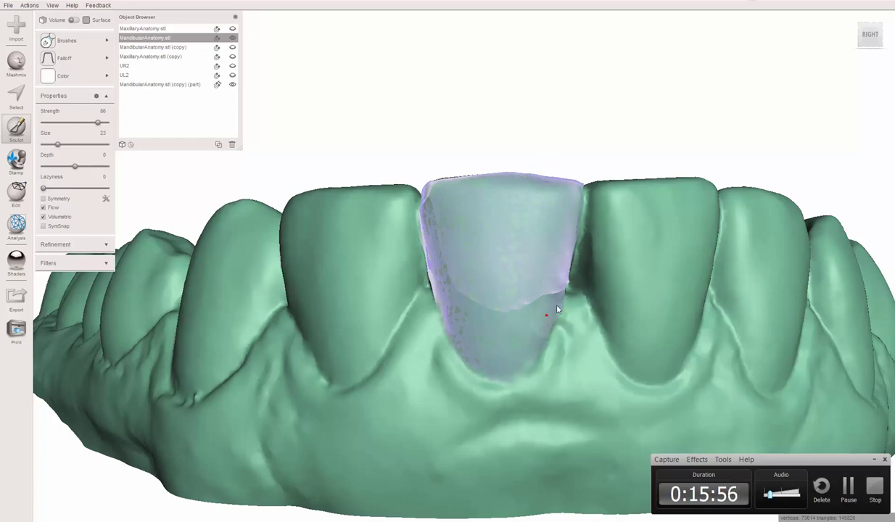
pyautogui.moveTo(557, 309); pyautogui.dragTo(515, 280, button='right')
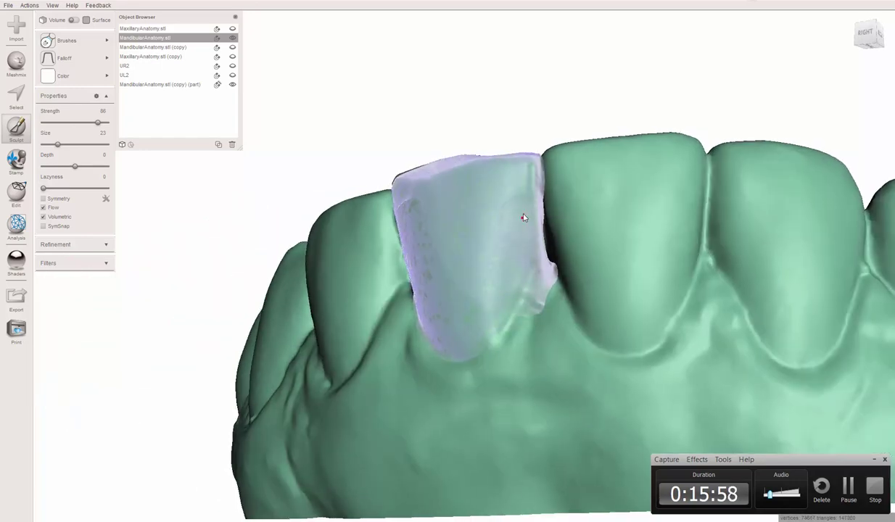
pyautogui.moveTo(523, 217)
pyautogui.mouseDown()
pyautogui.moveTo(517, 175)
pyautogui.moveTo(511, 237)
pyautogui.mouseUp()
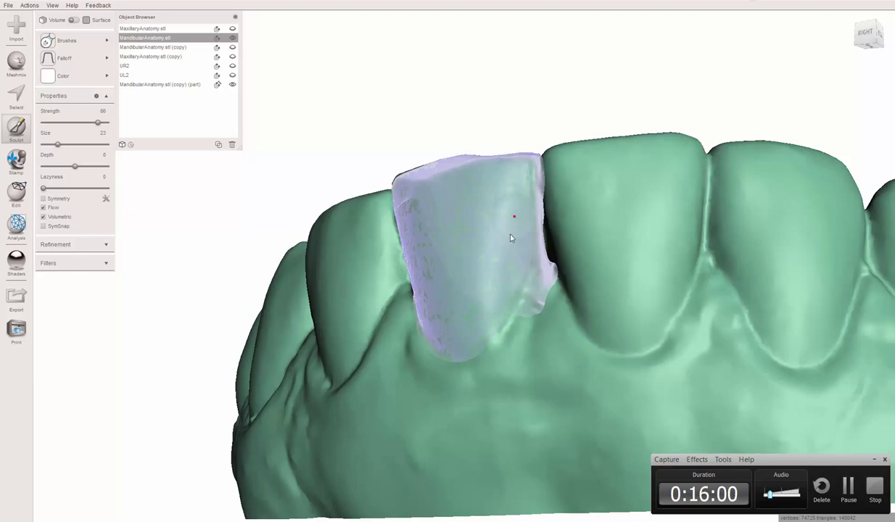
# - Sculpt the biting edge and tongue-side surface of the original lower right central incisor to match the target tooth
pyautogui.moveTo(434, 196)
pyautogui.mouseDown(button='right')
pyautogui.moveTo(469, 218)
pyautogui.moveTo(523, 201)
pyautogui.moveTo(480, 324)
pyautogui.moveTo(474, 317)
pyautogui.mouseUp(button='right')
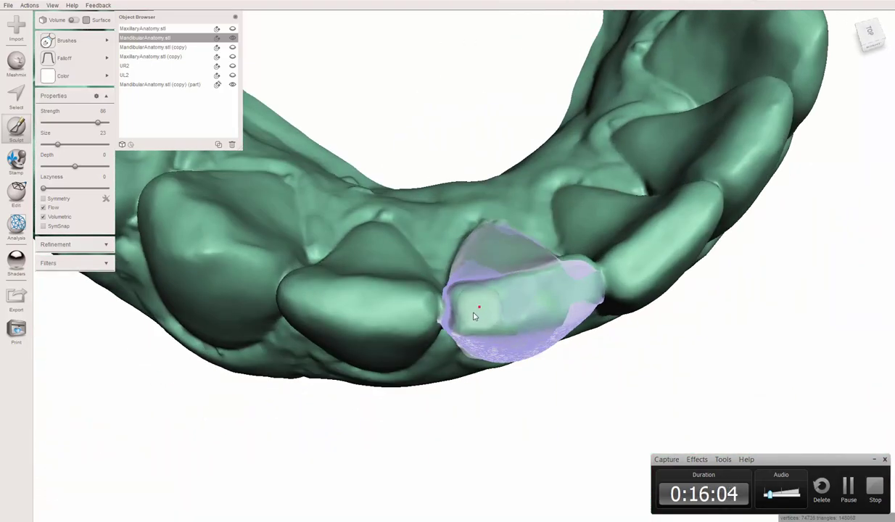
pyautogui.moveTo(474, 317)
pyautogui.mouseDown()
pyautogui.moveTo(569, 294)
pyautogui.moveTo(580, 273)
pyautogui.moveTo(550, 276)
pyautogui.moveTo(496, 291)
pyautogui.moveTo(515, 312)
pyautogui.moveTo(588, 289)
pyautogui.mouseUp()
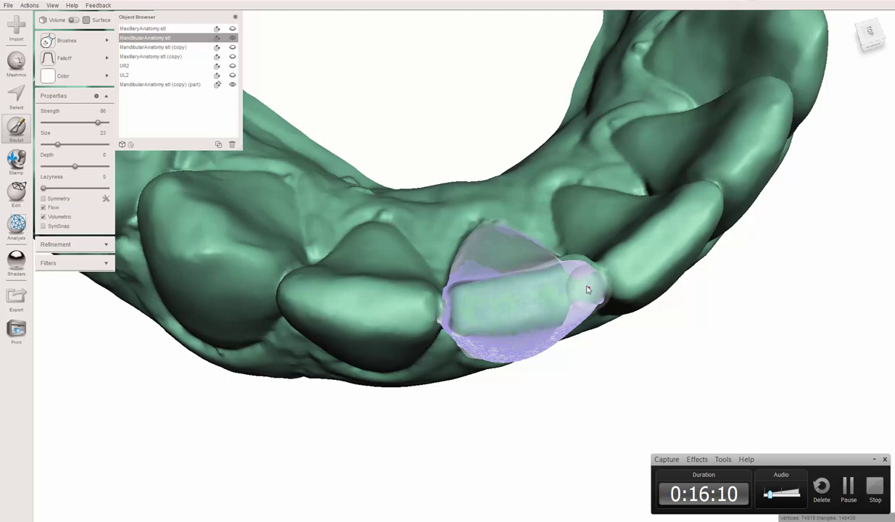
pyautogui.moveTo(496, 273); pyautogui.dragTo(668, 301, button='right')
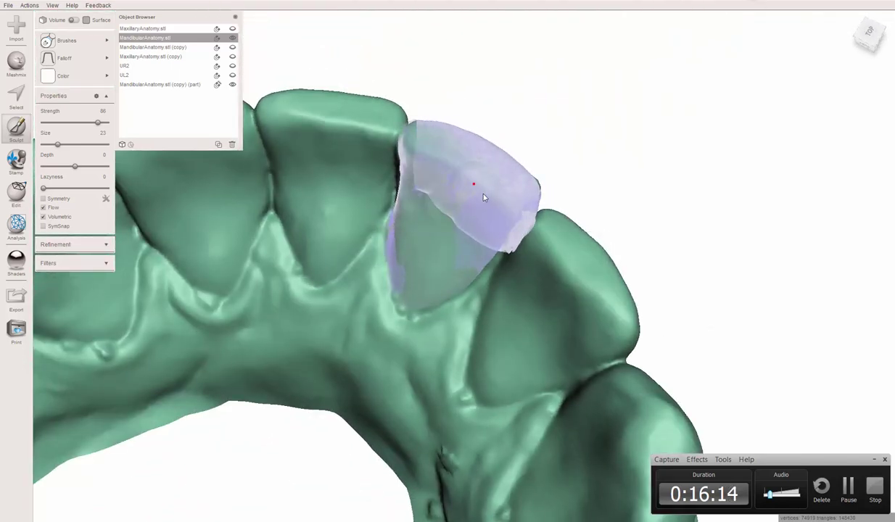
pyautogui.moveTo(423, 201)
pyautogui.mouseDown()
pyautogui.moveTo(402, 243)
pyautogui.moveTo(414, 214)
pyautogui.moveTo(398, 286)
pyautogui.moveTo(425, 227)
pyautogui.mouseUp()
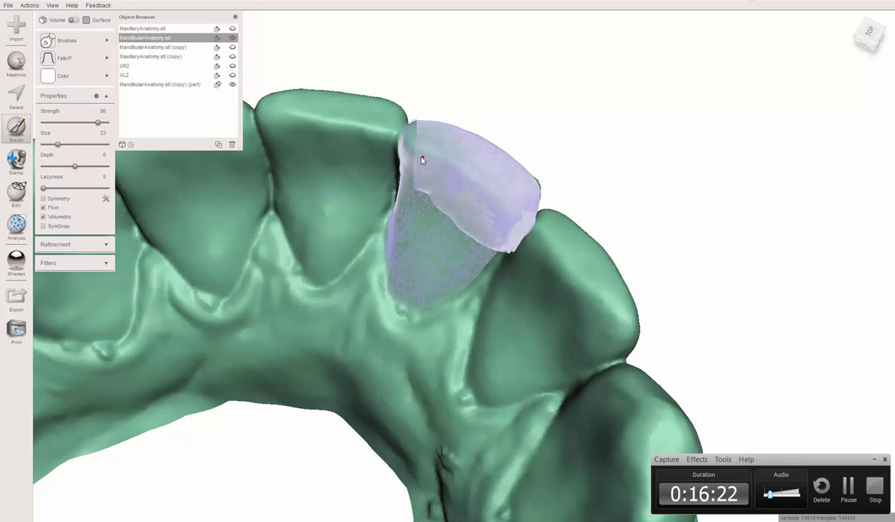
pyautogui.moveTo(419, 138)
pyautogui.mouseDown(button='right')
pyautogui.moveTo(545, 245)
pyautogui.moveTo(560, 144)
pyautogui.moveTo(535, 131)
pyautogui.mouseUp(button='right')
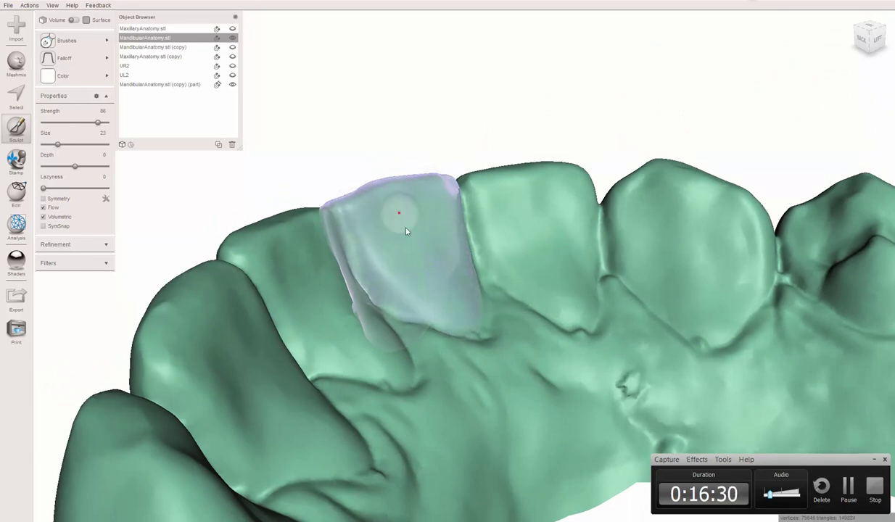
pyautogui.moveTo(385, 211)
pyautogui.mouseDown(button='right')
pyautogui.moveTo(629, 236)
pyautogui.moveTo(610, 204)
pyautogui.moveTo(548, 217)
pyautogui.moveTo(531, 268)
pyautogui.moveTo(225, 182)
pyautogui.mouseUp(button='right')
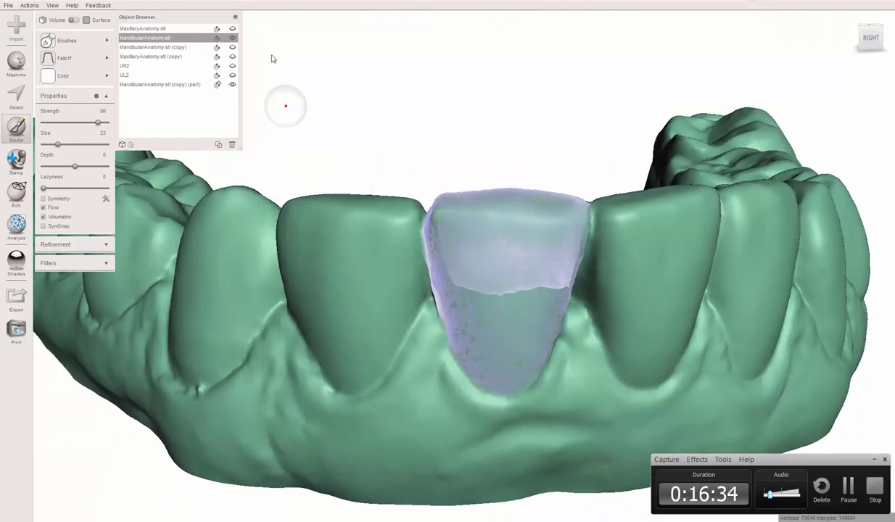
# - Remove the target setting from the separated incisor and hide it, toggling it on once to compare with the reshaped tooth from above
pyautogui.click(232, 85)
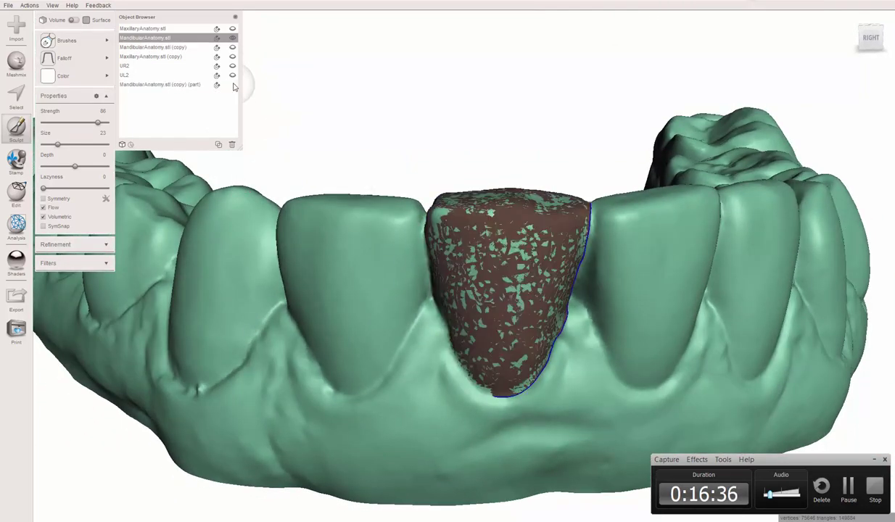
pyautogui.click(233, 85)
pyautogui.moveTo(461, 114)
pyautogui.mouseDown(button='right')
pyautogui.moveTo(470, 295)
pyautogui.moveTo(426, 292)
pyautogui.moveTo(438, 314)
pyautogui.moveTo(433, 286)
pyautogui.mouseUp(button='right')
pyautogui.moveTo(458, 222)
pyautogui.mouseDown(button='right')
pyautogui.moveTo(414, 233)
pyautogui.moveTo(493, 261)
pyautogui.moveTo(468, 229)
pyautogui.mouseUp(button='right')
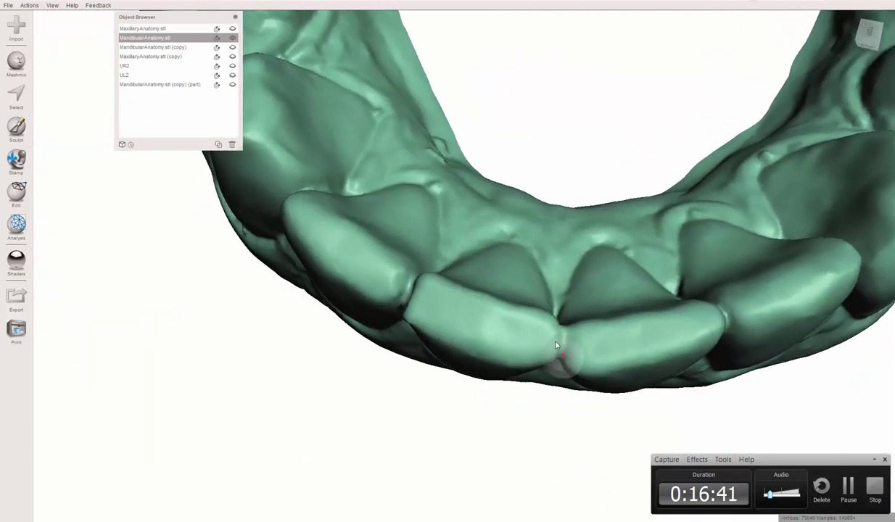
pyautogui.click(233, 85)
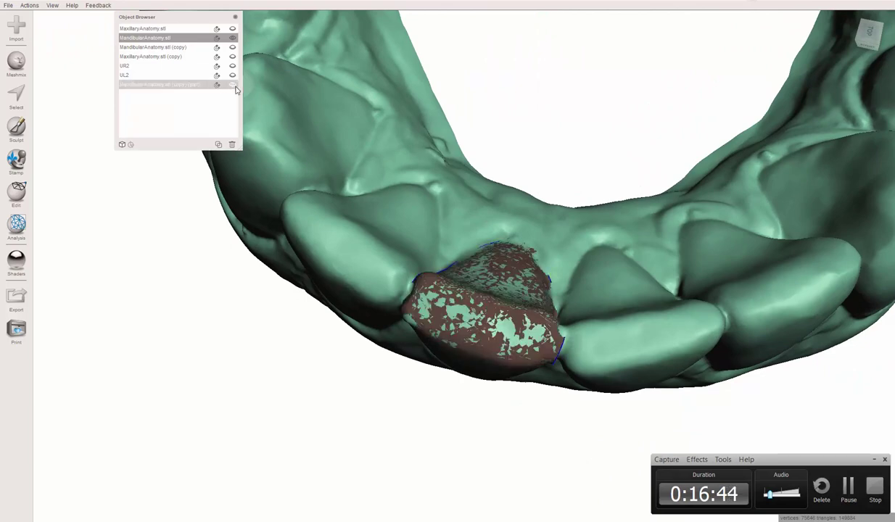
pyautogui.click(233, 85)
# - Examine the alignment of the reshaped lower right central incisor within the whole mandibular arch from the front and from above
pyautogui.moveTo(468, 141); pyautogui.dragTo(519, 190, button='right')
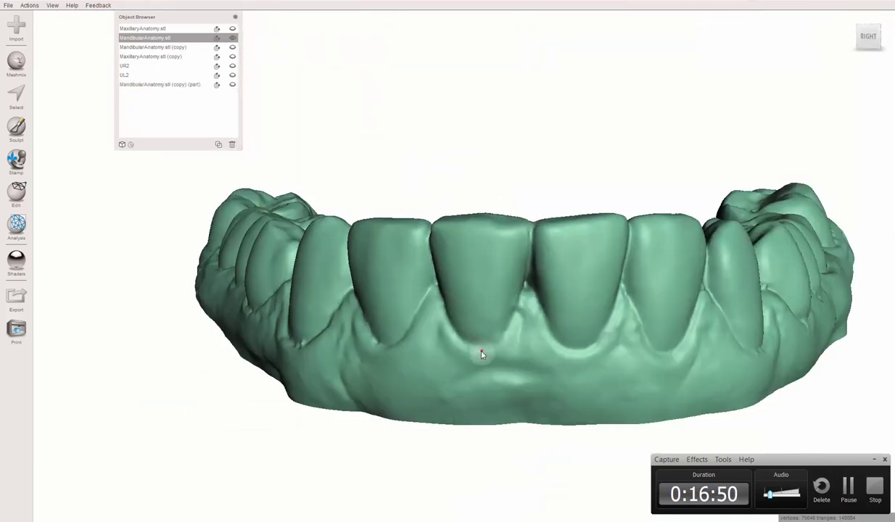
pyautogui.moveTo(481, 175); pyautogui.dragTo(456, 365, button='right')
pyautogui.scroll(3, 454, 362)
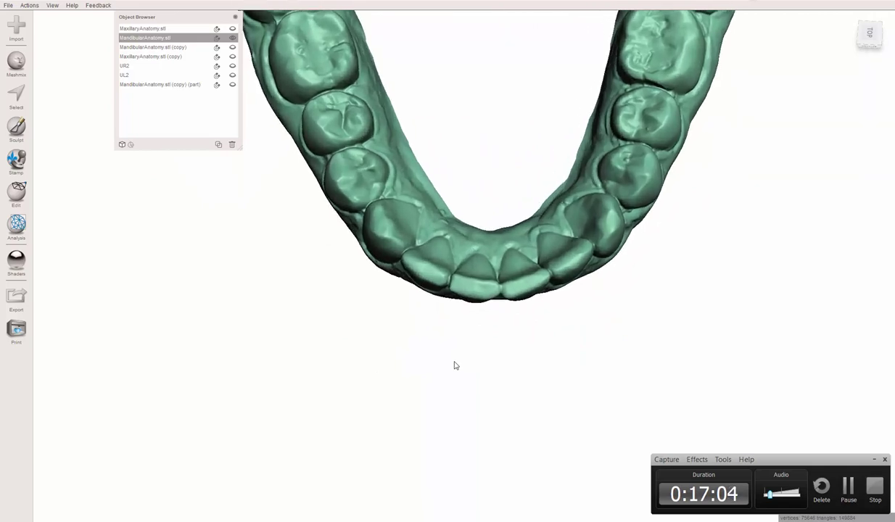
pyautogui.moveTo(493, 242); pyautogui.dragTo(496, 308, button='middle')
pyautogui.scroll(-1, 454, 327)
pyautogui.scroll(-3, 455, 330)
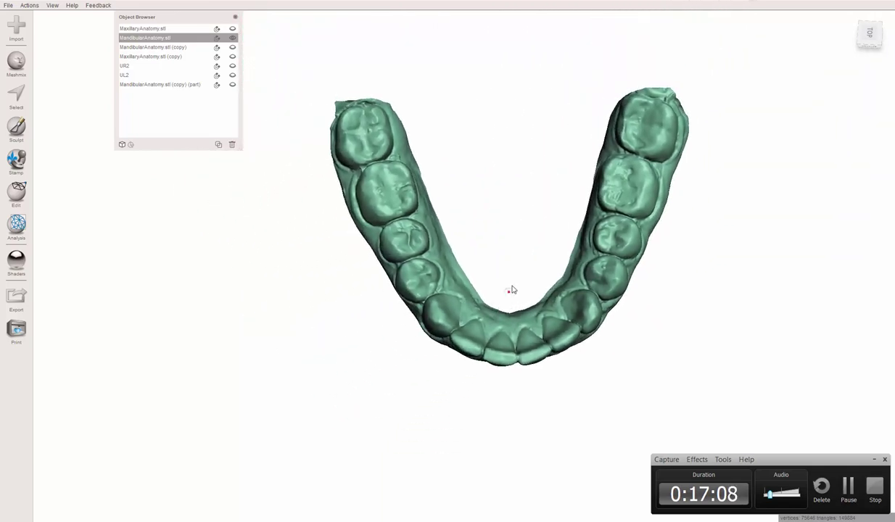
pyautogui.moveTo(512, 290); pyautogui.dragTo(517, 259, button='right')
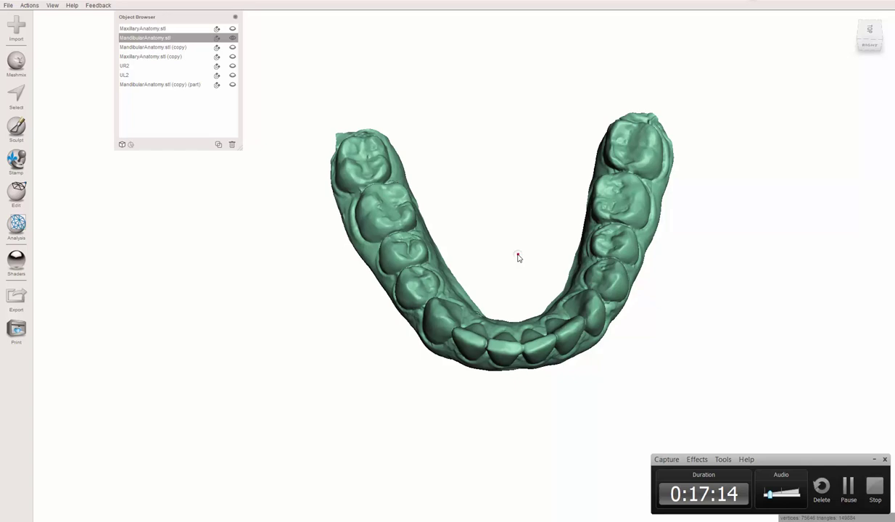
pyautogui.scroll(2, 489, 251)
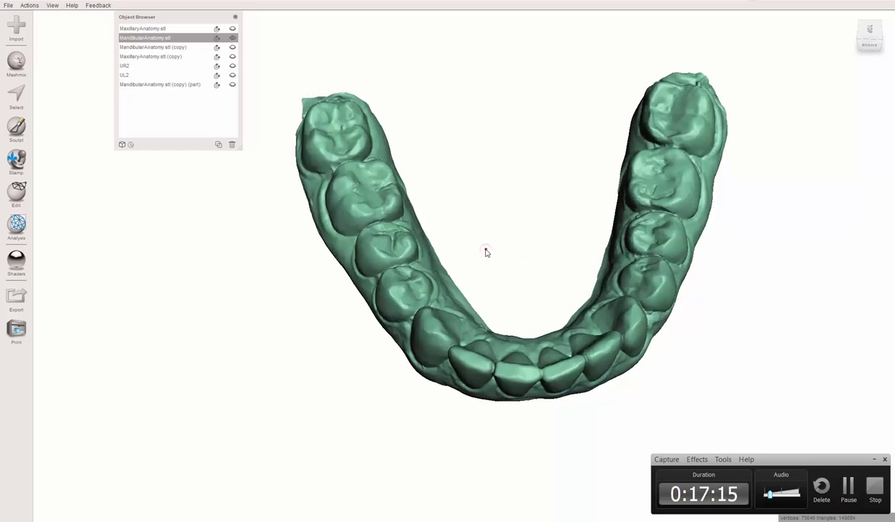
pyautogui.scroll(5, 486, 252)
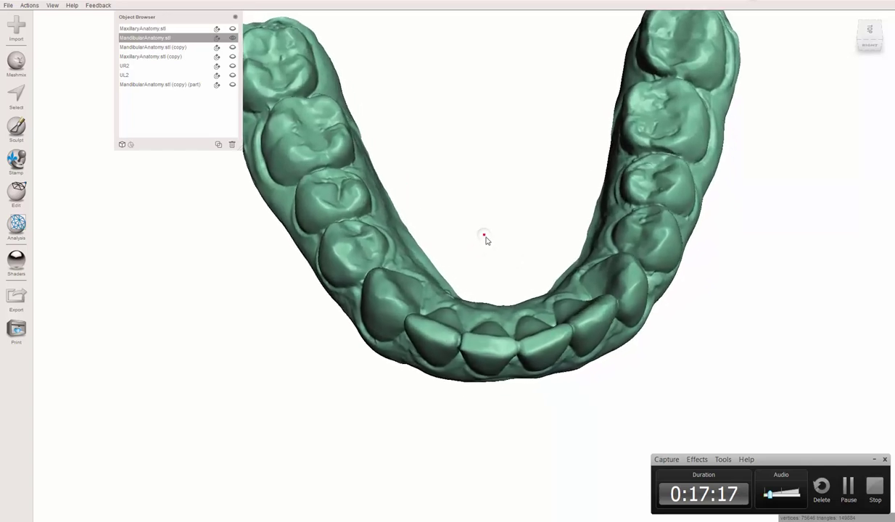
pyautogui.moveTo(487, 240); pyautogui.dragTo(493, 242, button='right')
pyautogui.moveTo(493, 241); pyautogui.dragTo(533, 283, button='middle')
pyautogui.moveTo(533, 284); pyautogui.dragTo(513, 280, button='right')
pyautogui.moveTo(539, 374); pyautogui.dragTo(510, 356, button='right')
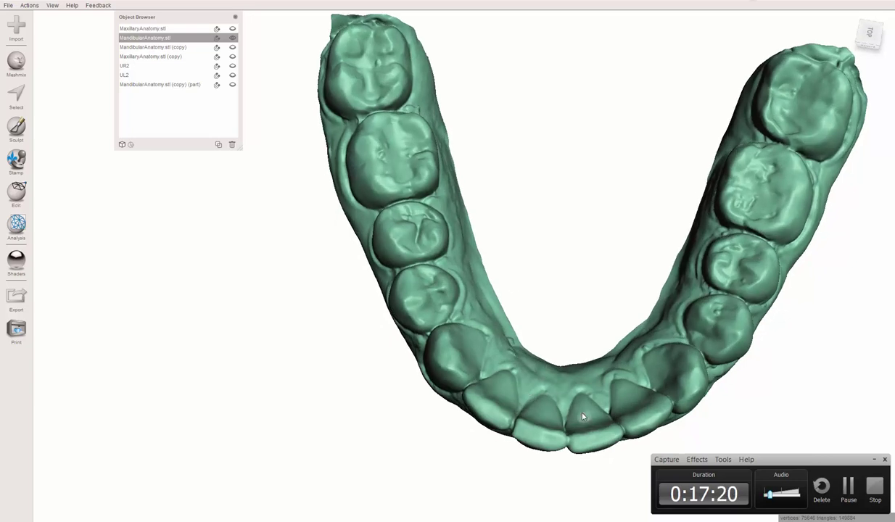
pyautogui.moveTo(589, 293); pyautogui.dragTo(555, 303, button='right')
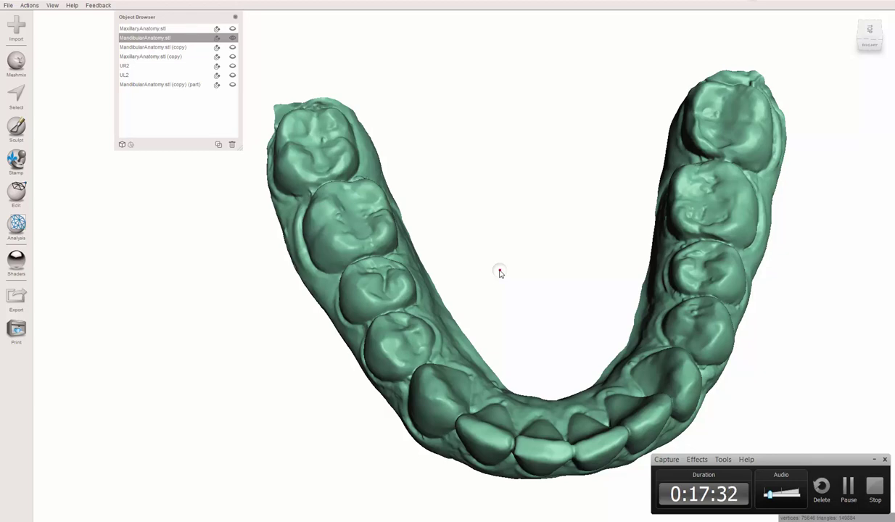
pyautogui.moveTo(515, 283); pyautogui.dragTo(549, 351, button='right')
pyautogui.scroll(3, 535, 331)
pyautogui.moveTo(531, 329); pyautogui.dragTo(514, 282, button='middle')
pyautogui.moveTo(513, 309); pyautogui.dragTo(650, 420, button='right')
pyautogui.scroll(2, 514, 324)
pyautogui.scroll(-4, 499, 292)
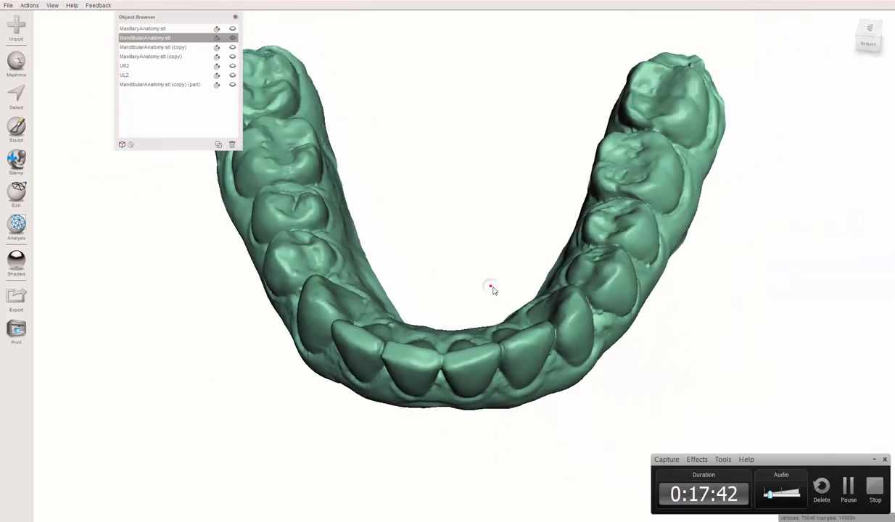
pyautogui.moveTo(473, 277); pyautogui.dragTo(512, 293, button='middle')
pyautogui.moveTo(510, 292); pyautogui.dragTo(513, 296, button='right')
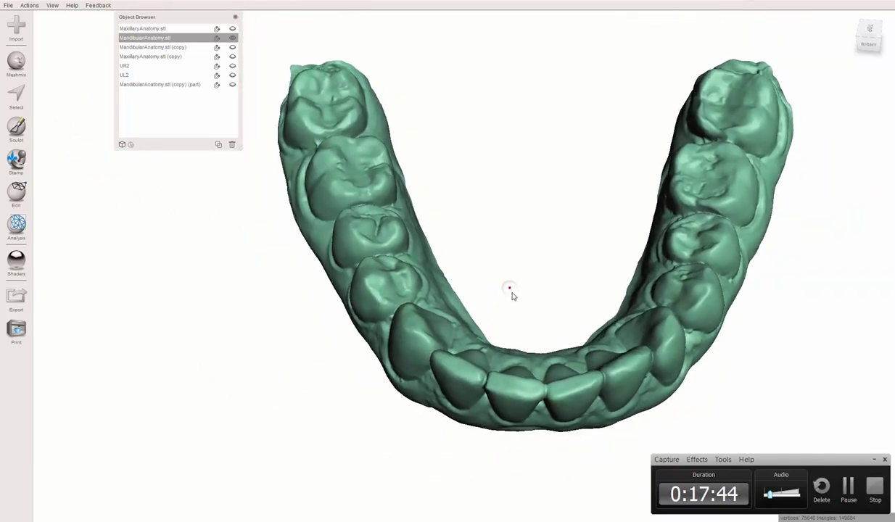
pyautogui.moveTo(555, 276); pyautogui.dragTo(559, 314, button='right')
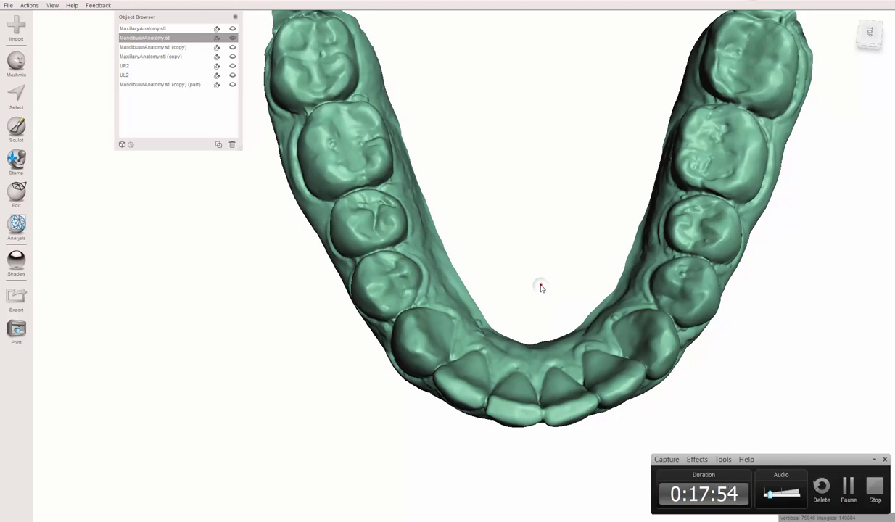
pyautogui.scroll(-2, 540, 288)
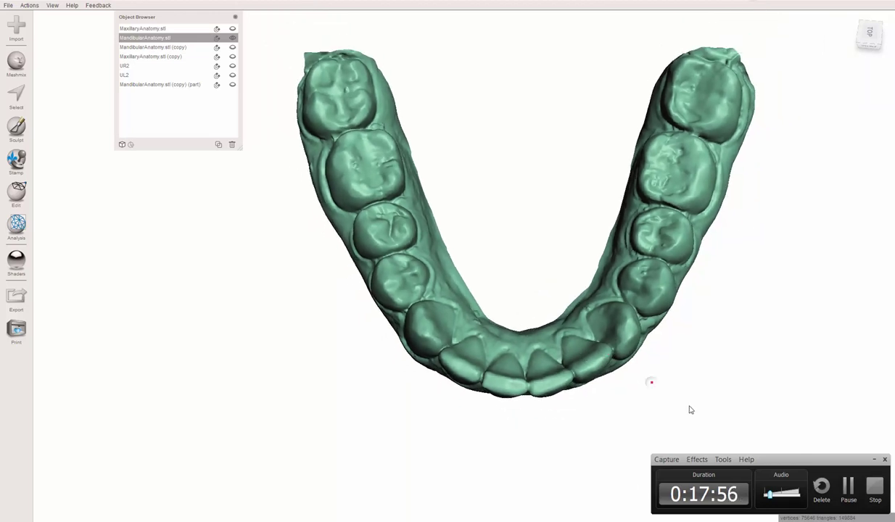